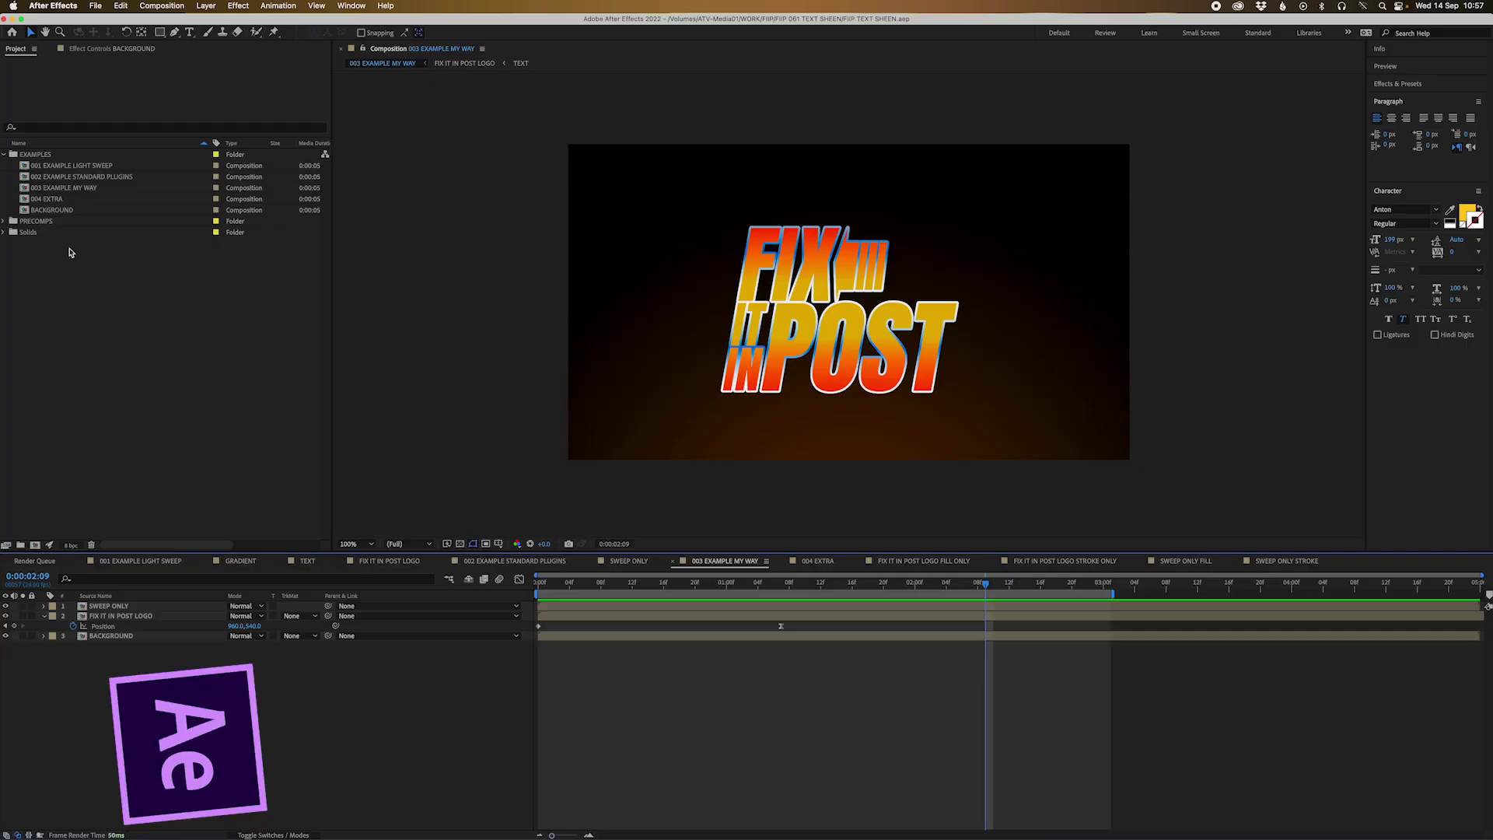
Step: Open the 001 EXAMPLE LIGHT SWEEP composition and preview its logo animation
double_click(72, 166)
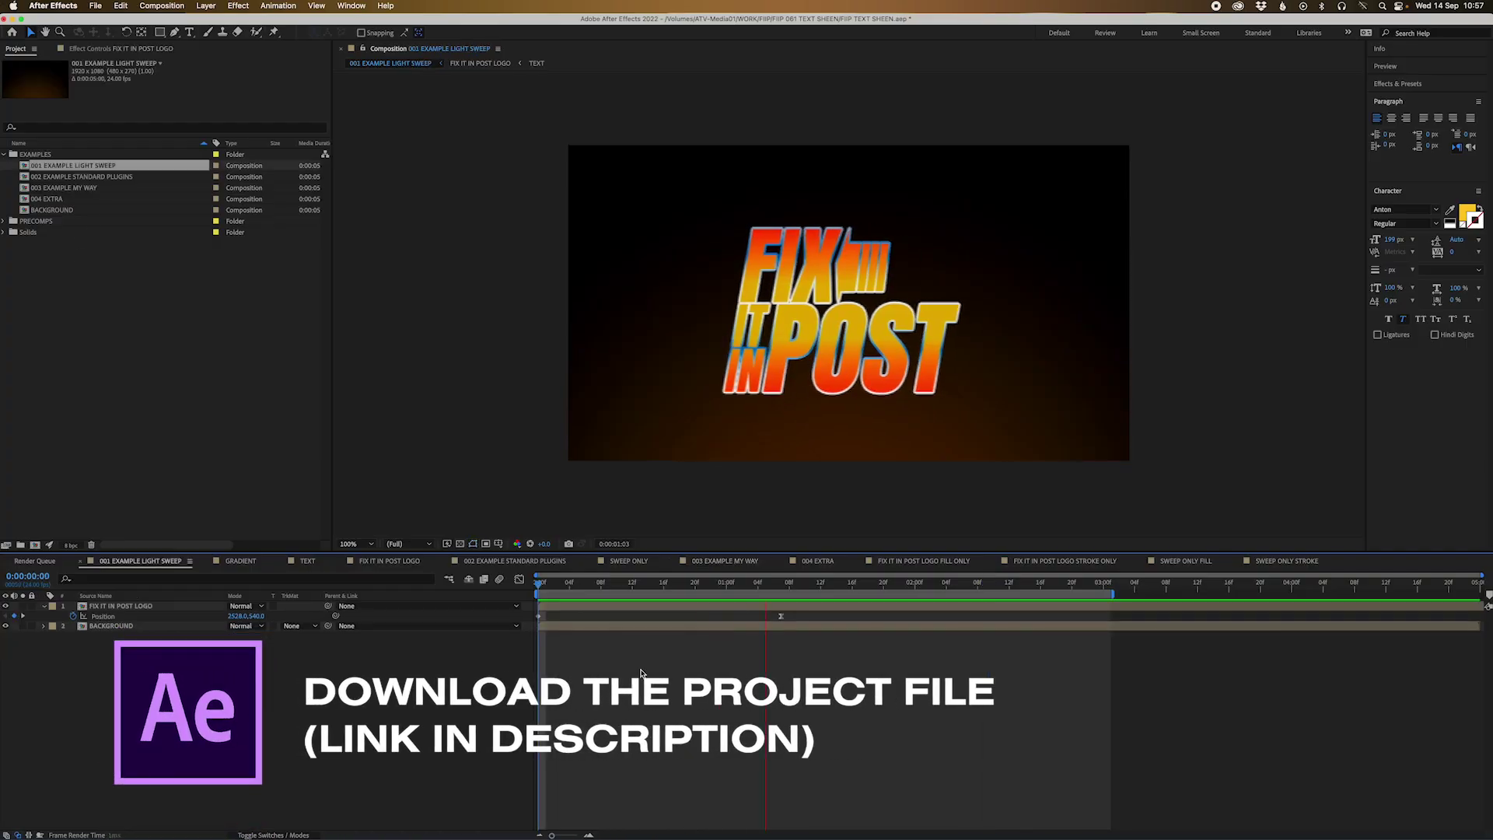
key(space)
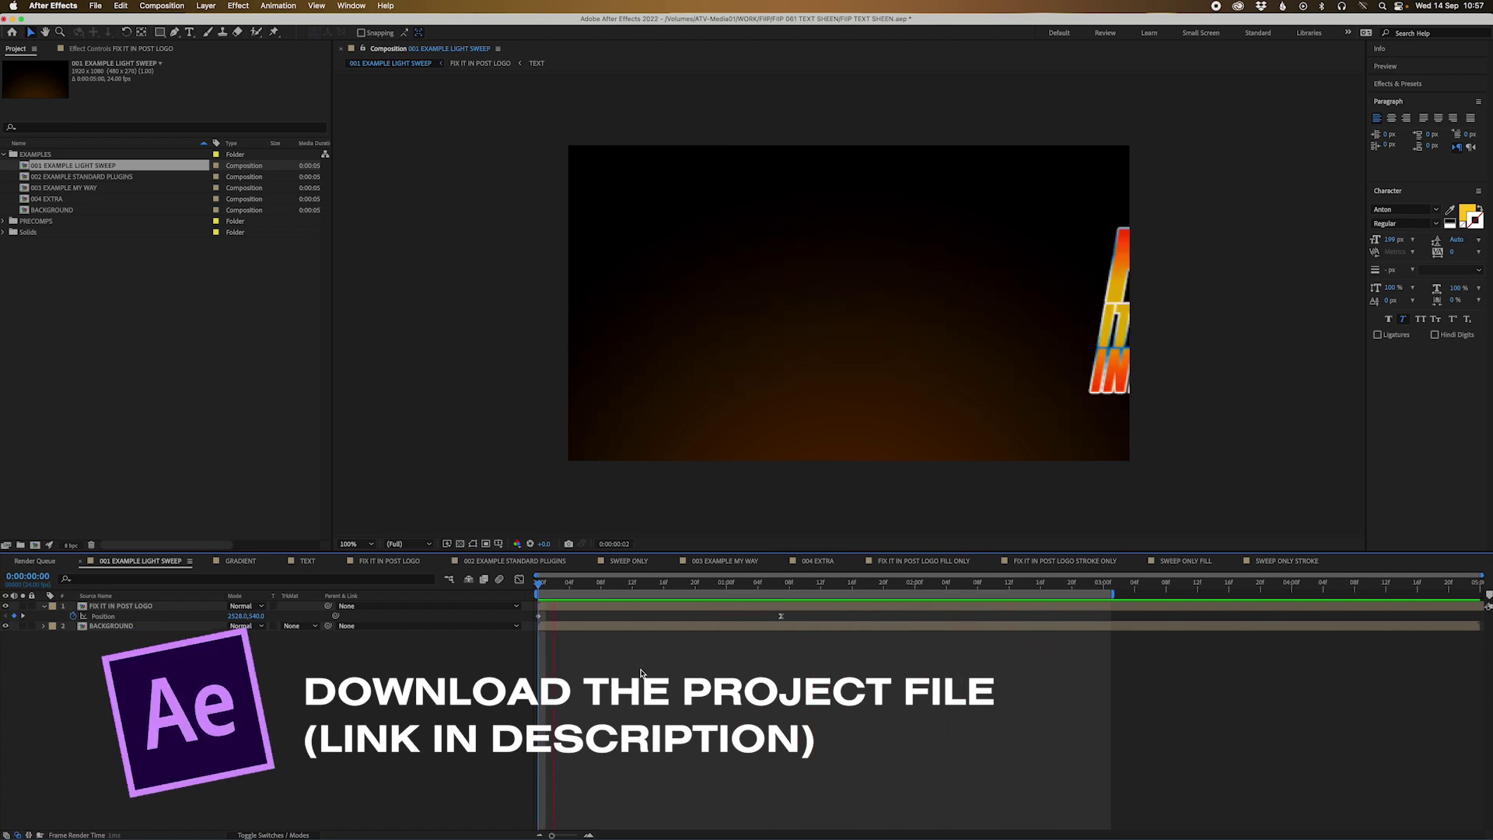
Step: Search the effects for "light sweep" and apply CC Light Sweep to the FIX IT IN POST LOGO layer
click(1395, 84)
click(1389, 101)
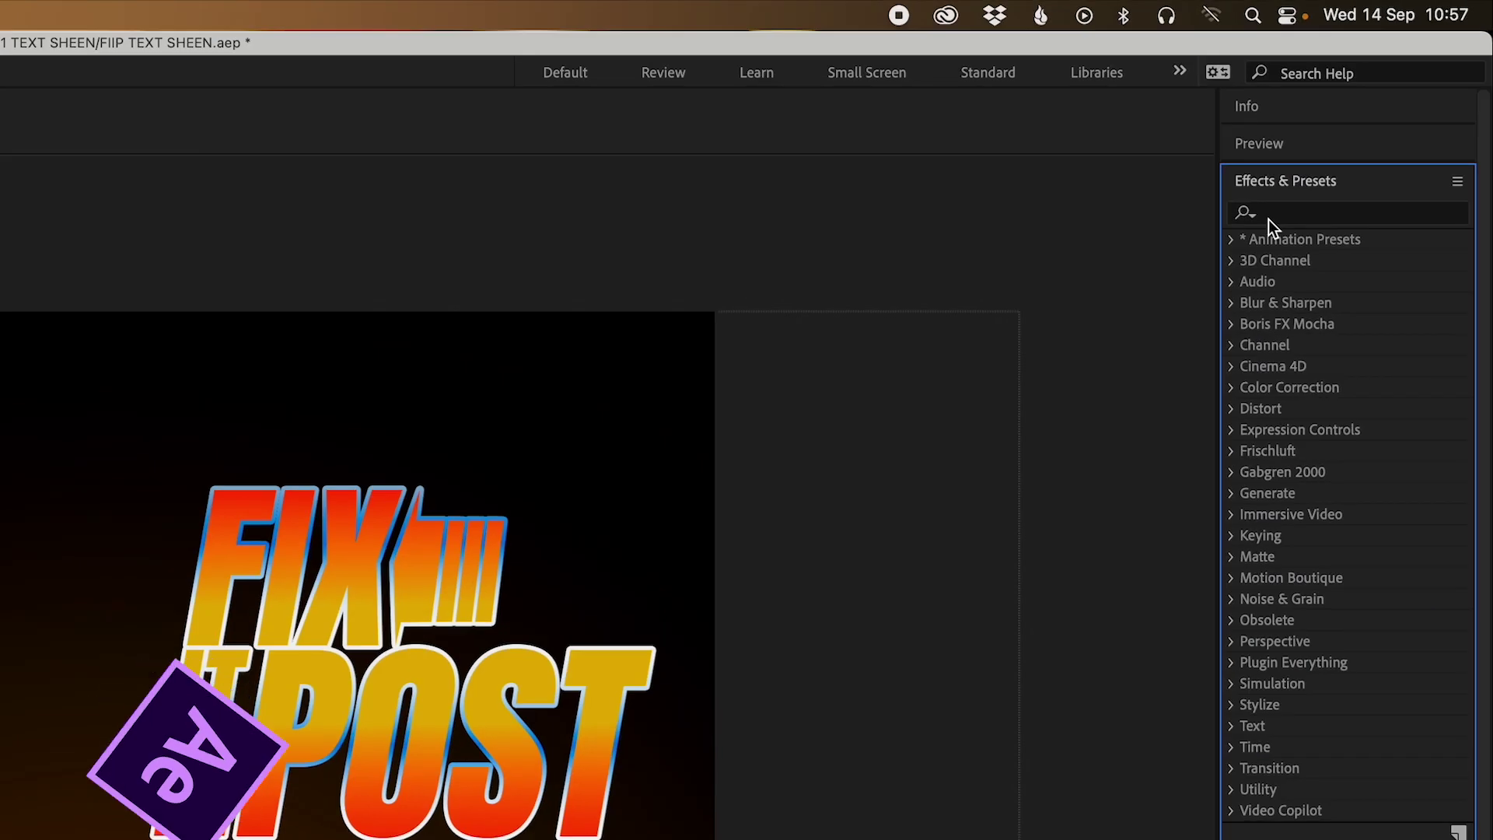
text(light sweep)
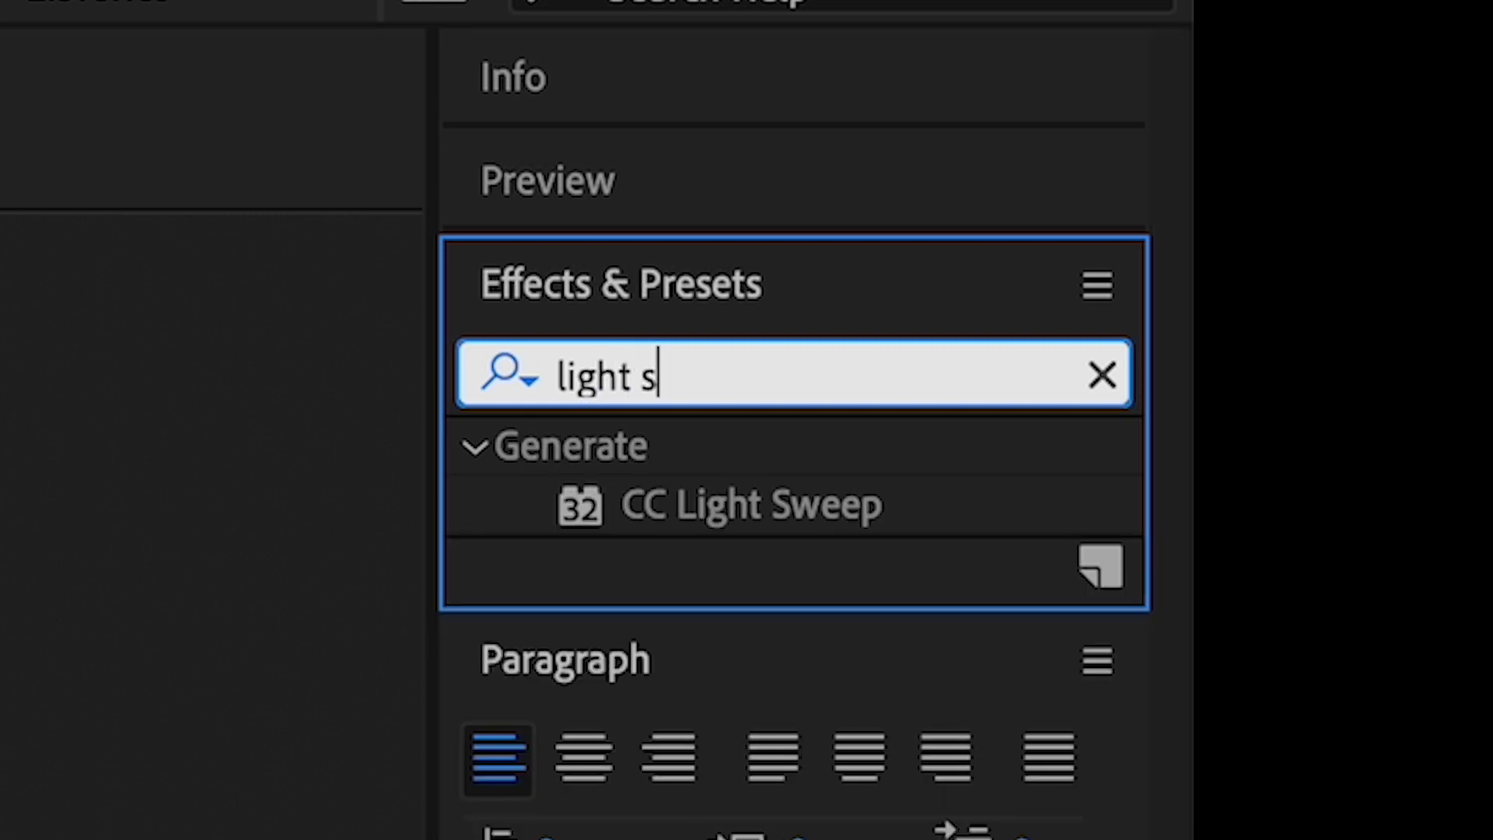
click(775, 543)
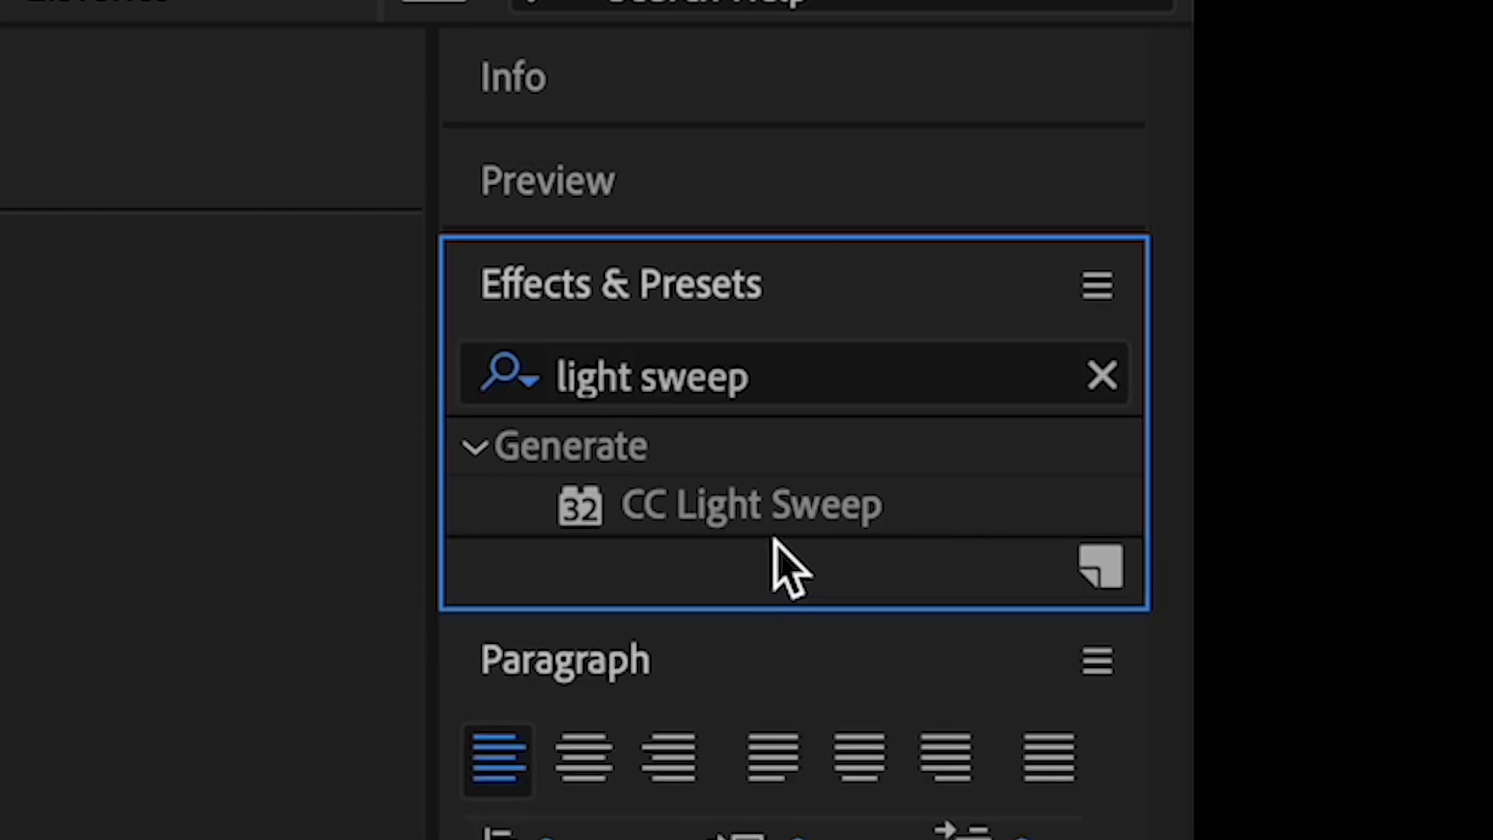
click(758, 509)
drag(801, 616, 799, 610)
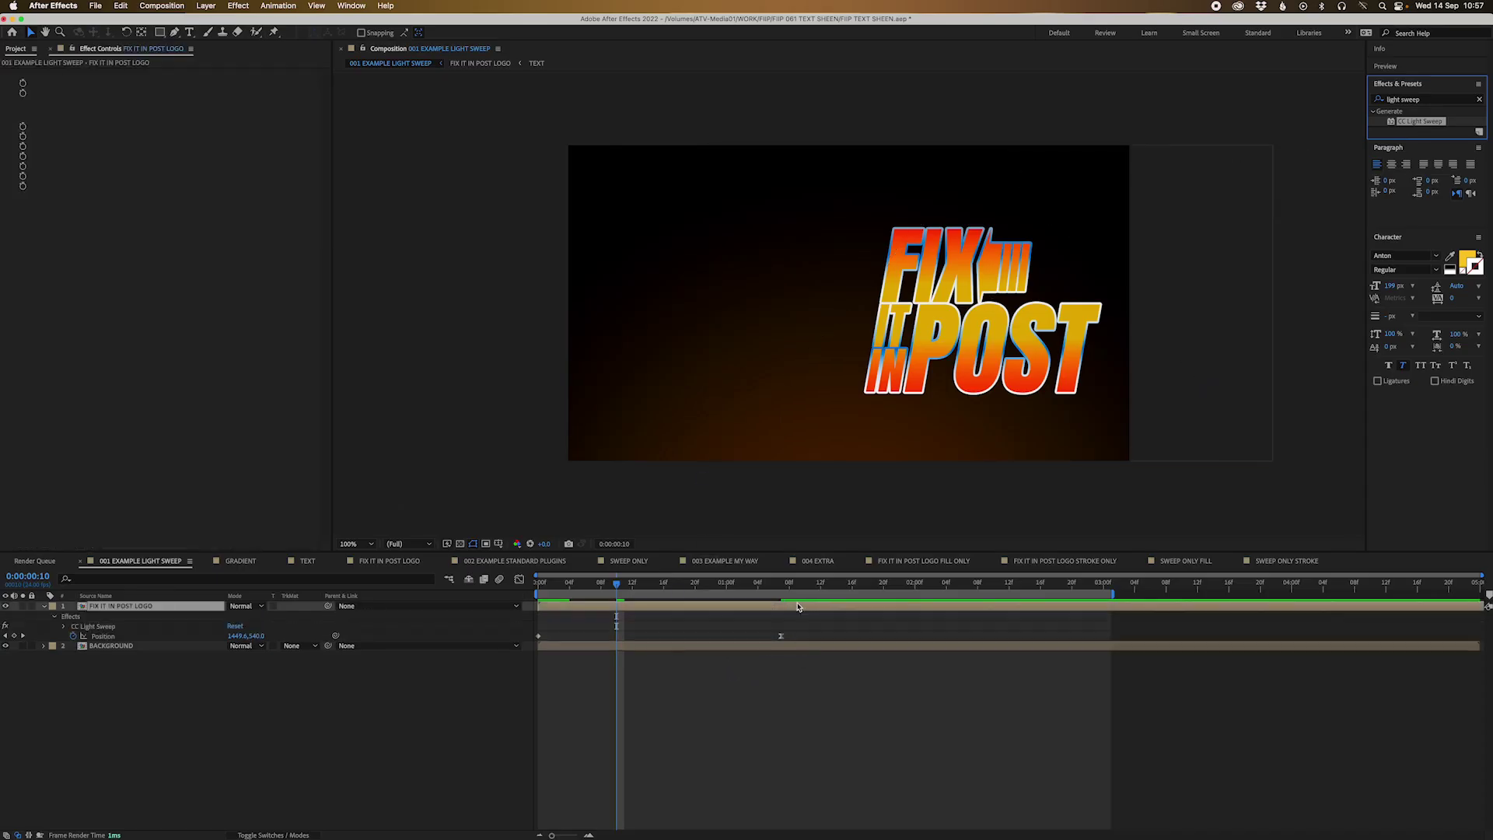
Step: With the logo in its resting position, set the light sweep's Sweep Intensity to 125 and Width to 85
click(797, 582)
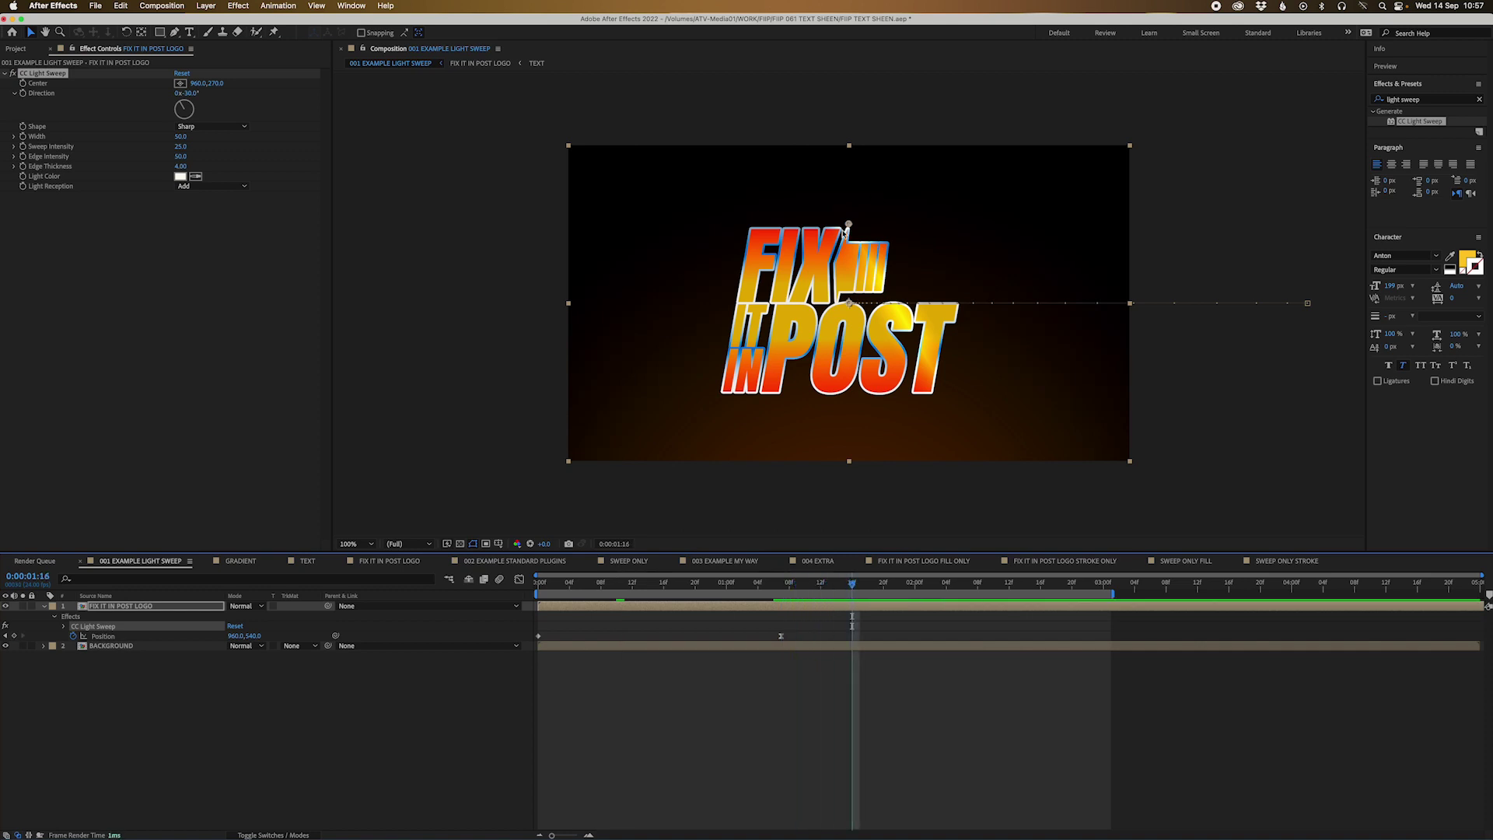
drag(848, 224, 776, 217)
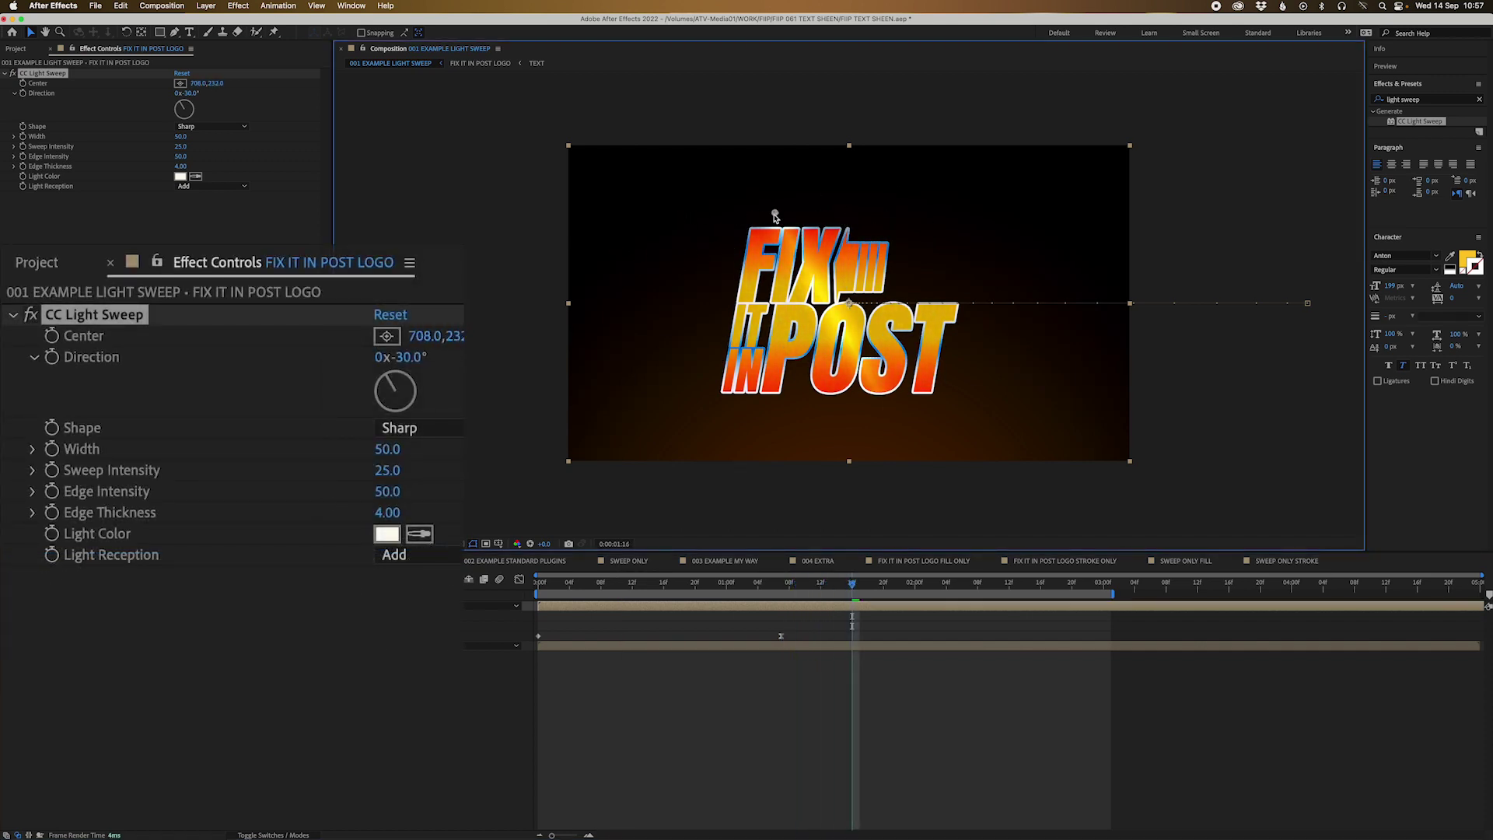
key(super+z)
drag(181, 137, 265, 147)
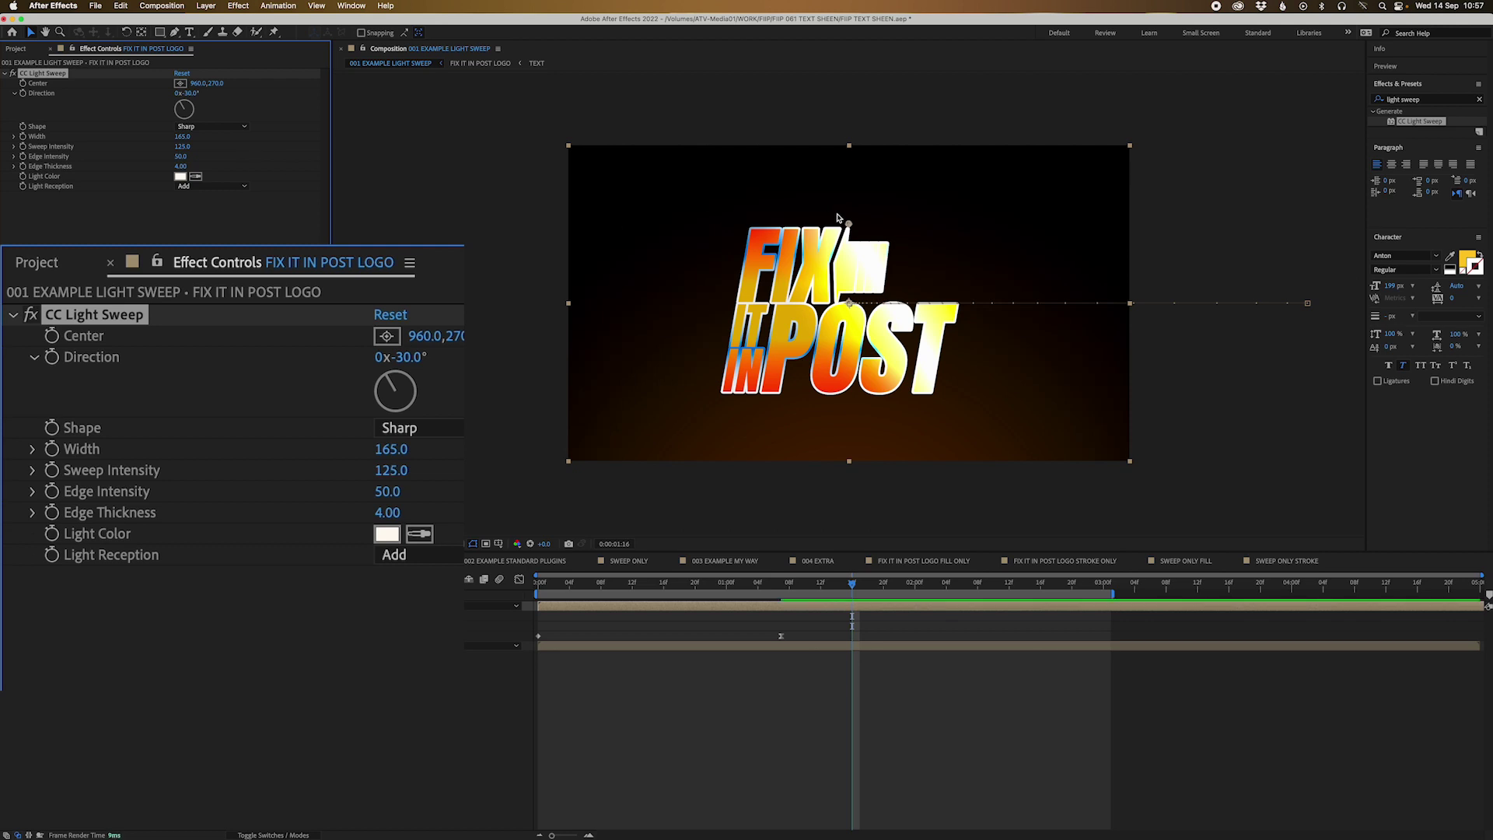
drag(846, 223, 784, 236)
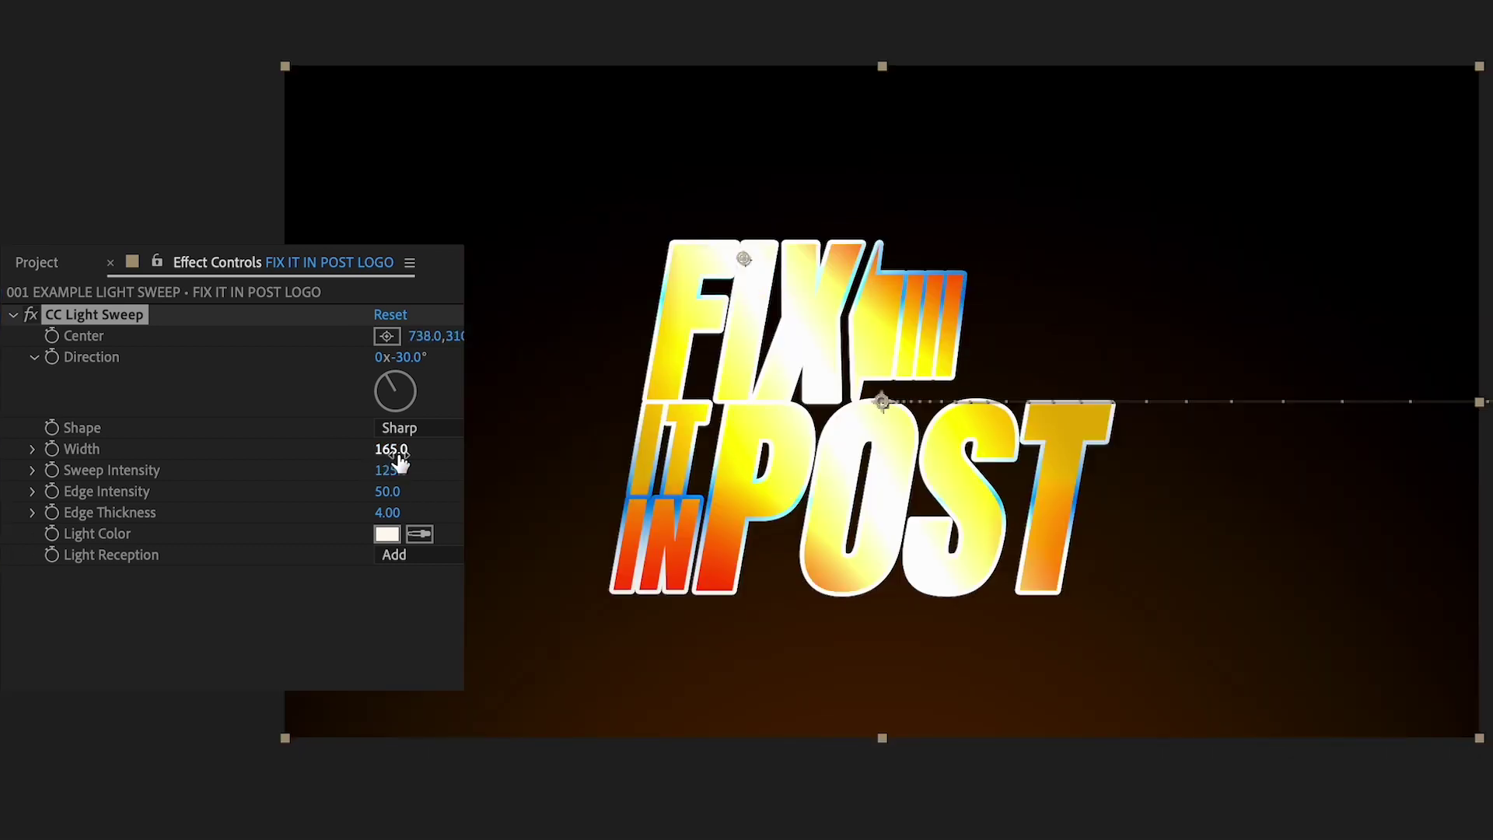
drag(398, 461, 306, 459)
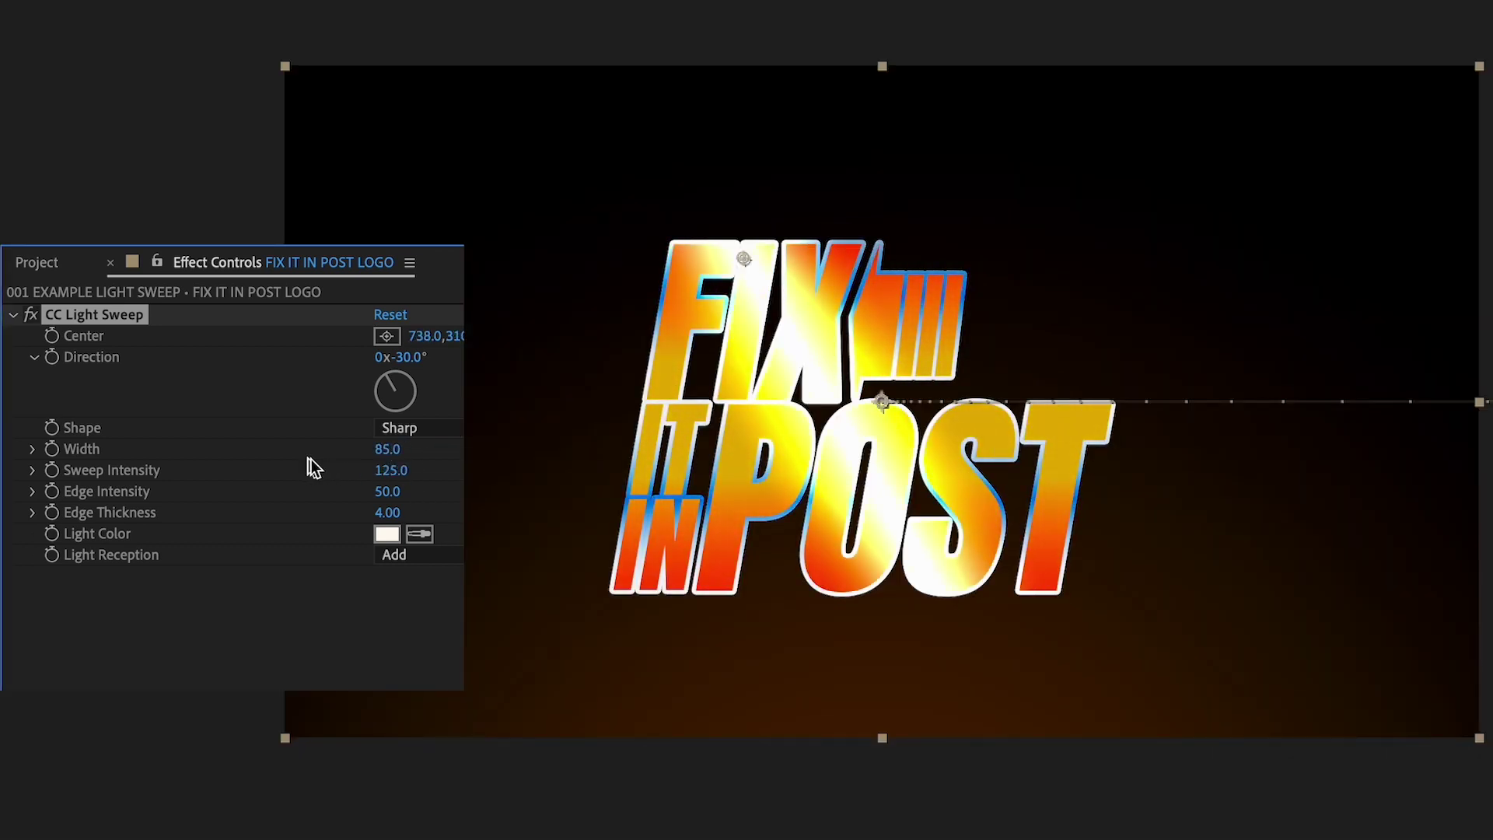
Step: Set the light sweep's Direction to 10° and move its Center off the logo to about 450, 220
drag(401, 357, 455, 350)
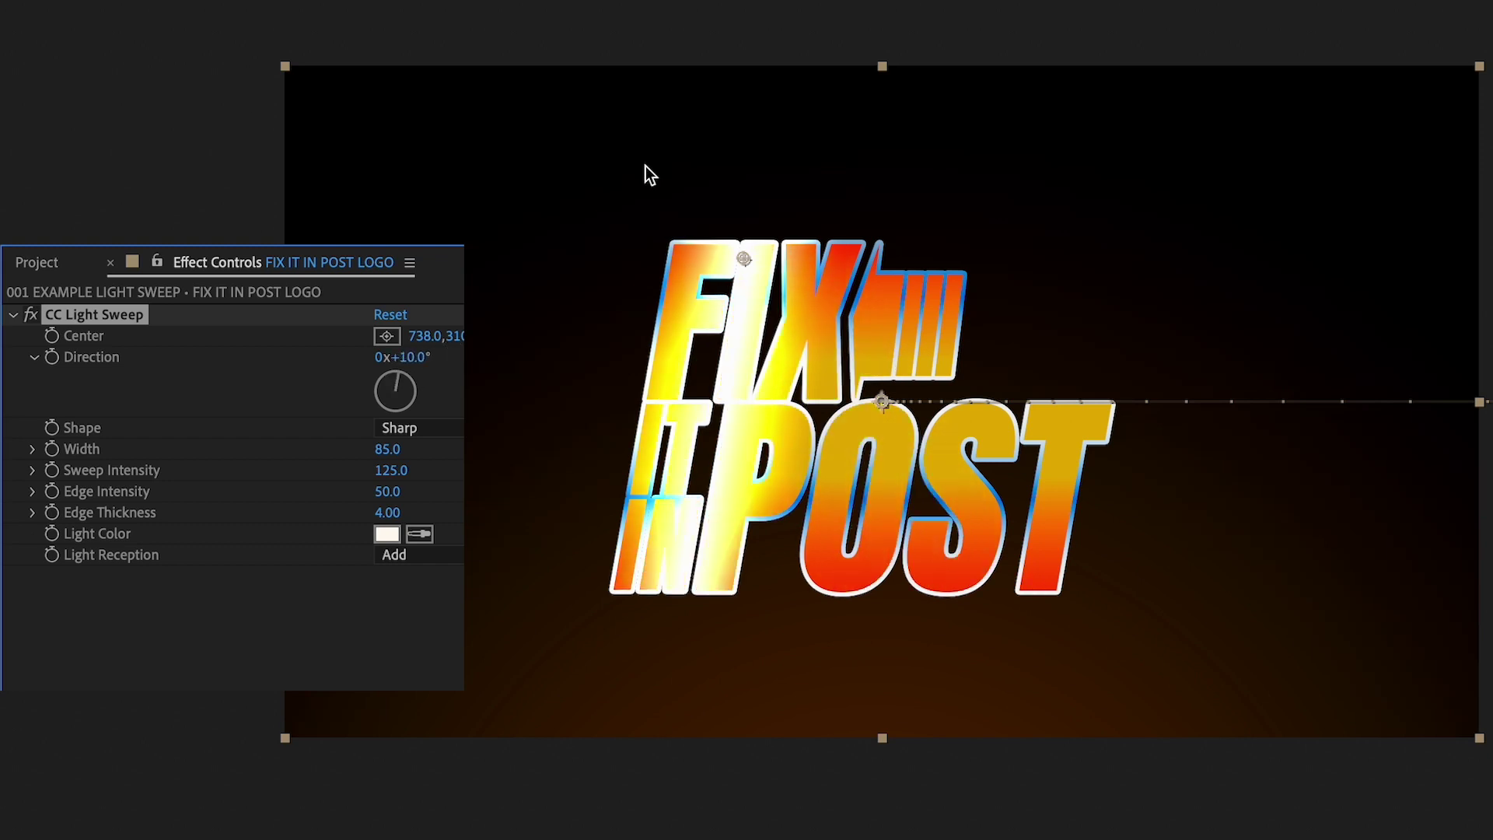
drag(745, 258, 716, 227)
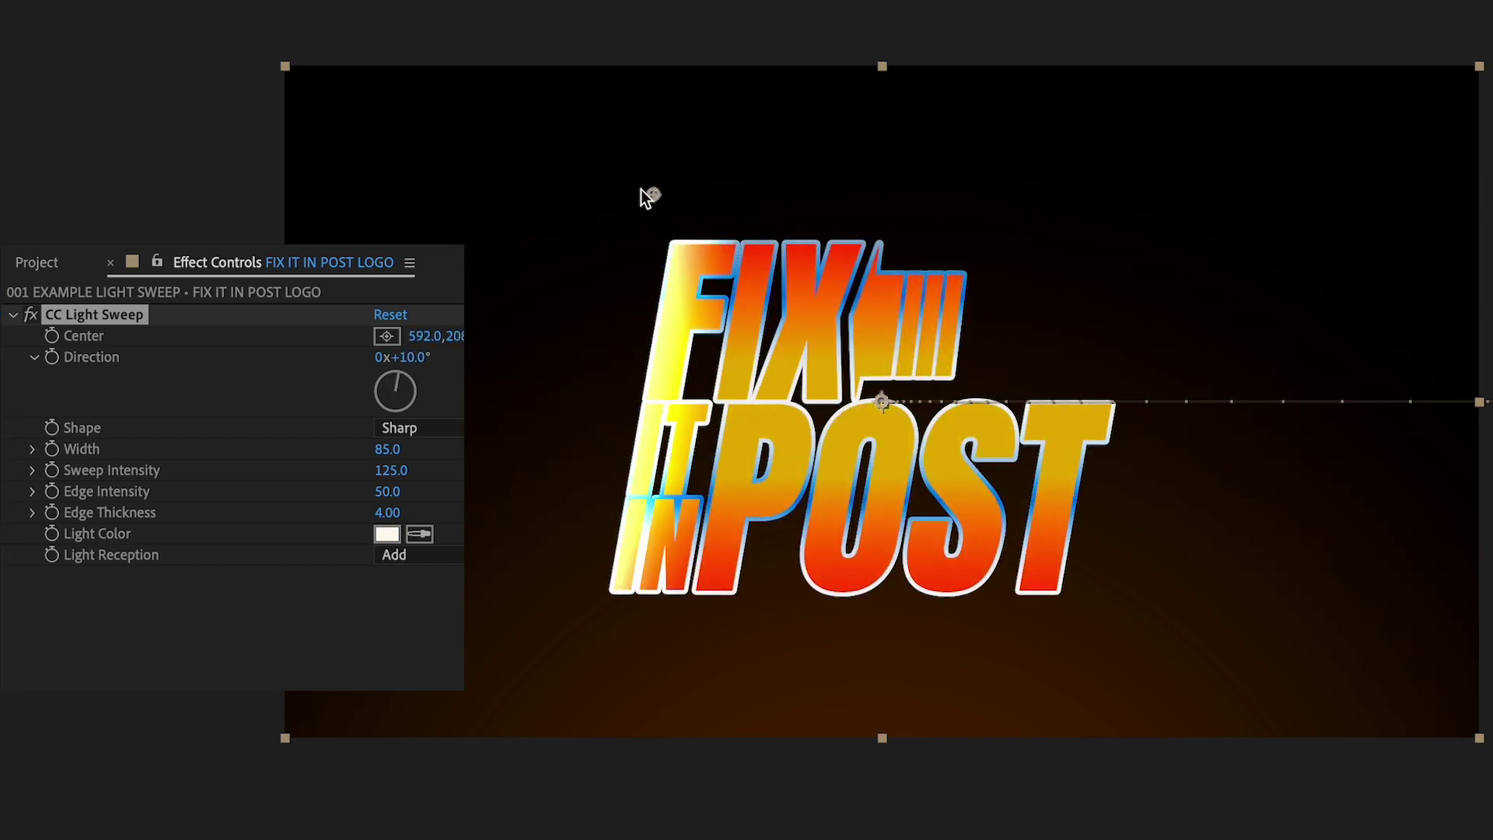
click(114, 337)
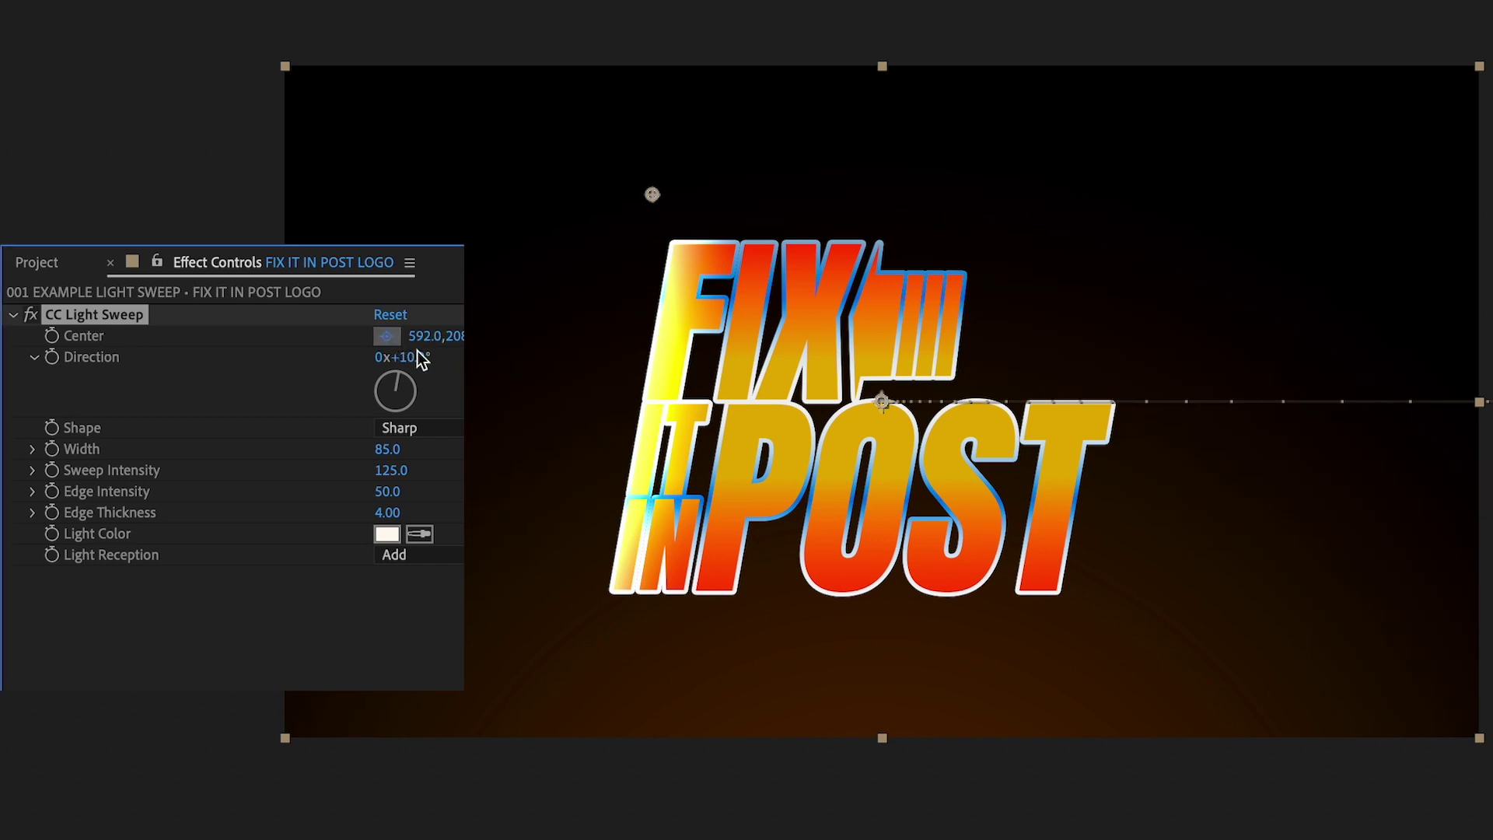
click(640, 204)
drag(639, 205, 562, 205)
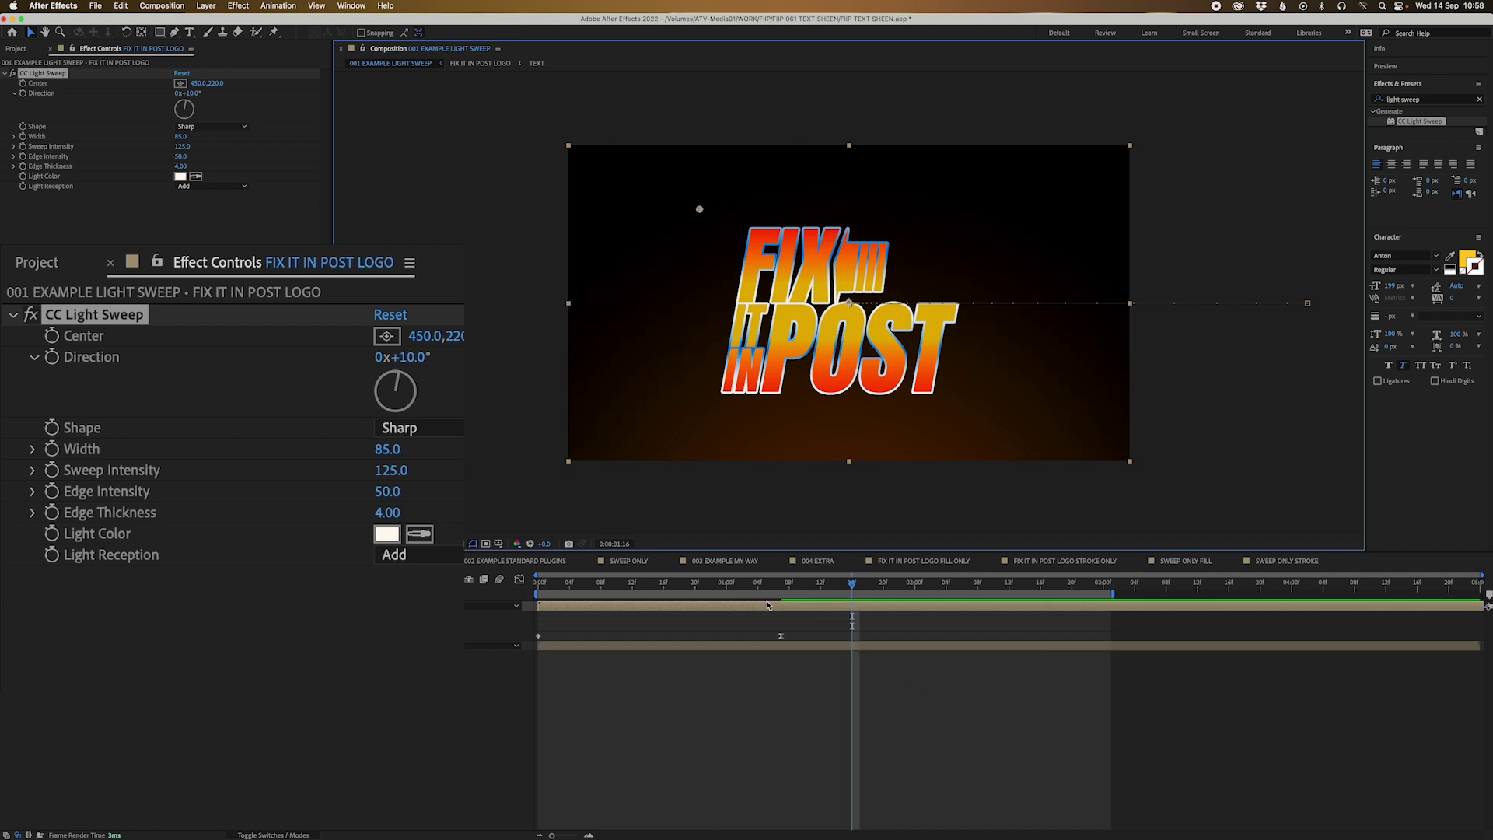
Step: Keyframe the sweep's Center at 0:00:01:08, move it across the logo to 1800, 220 at 0:00:02:23, and preview the result
click(789, 588)
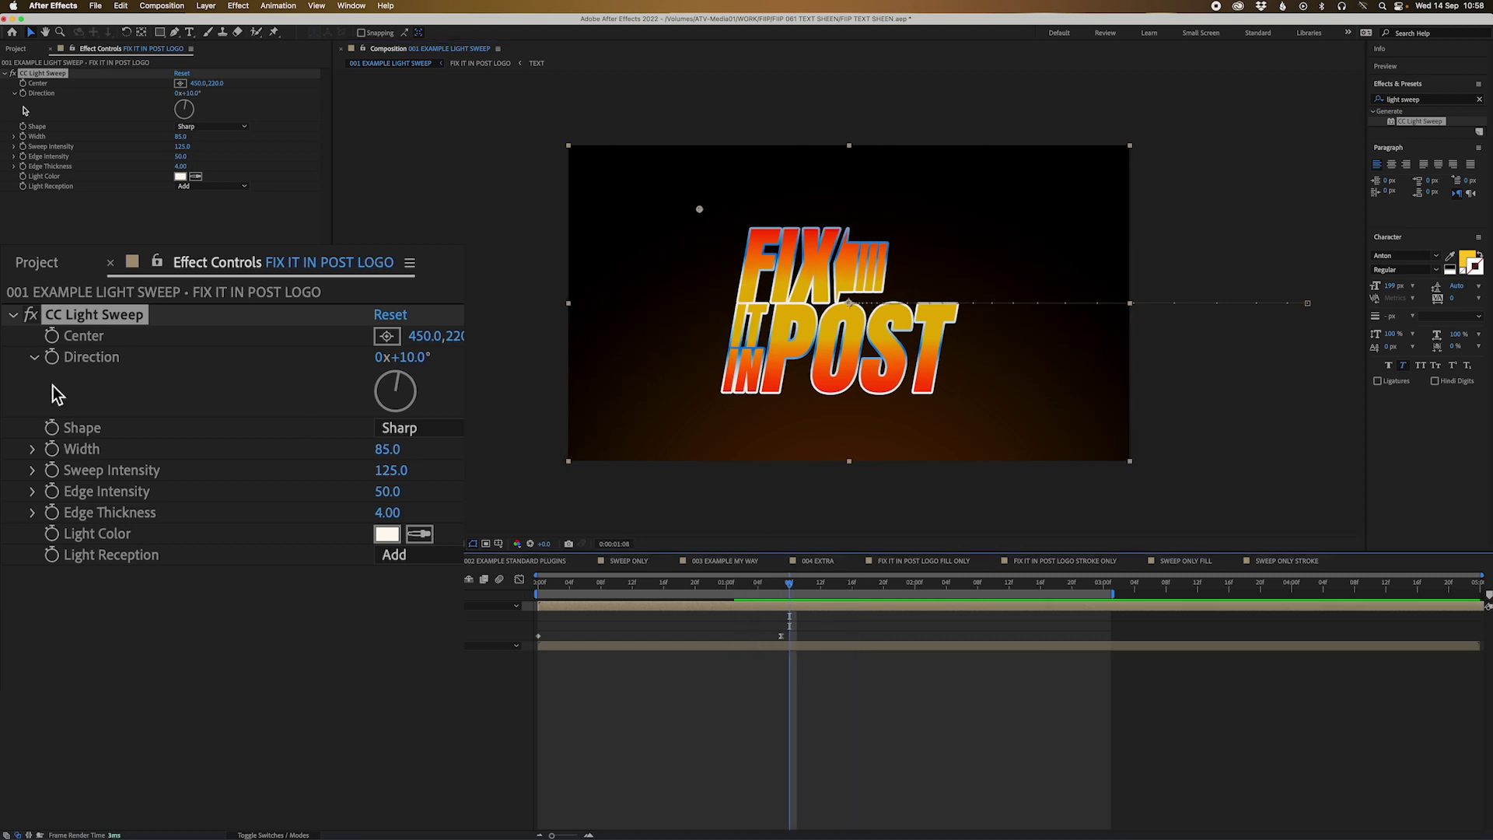
click(50, 336)
click(891, 585)
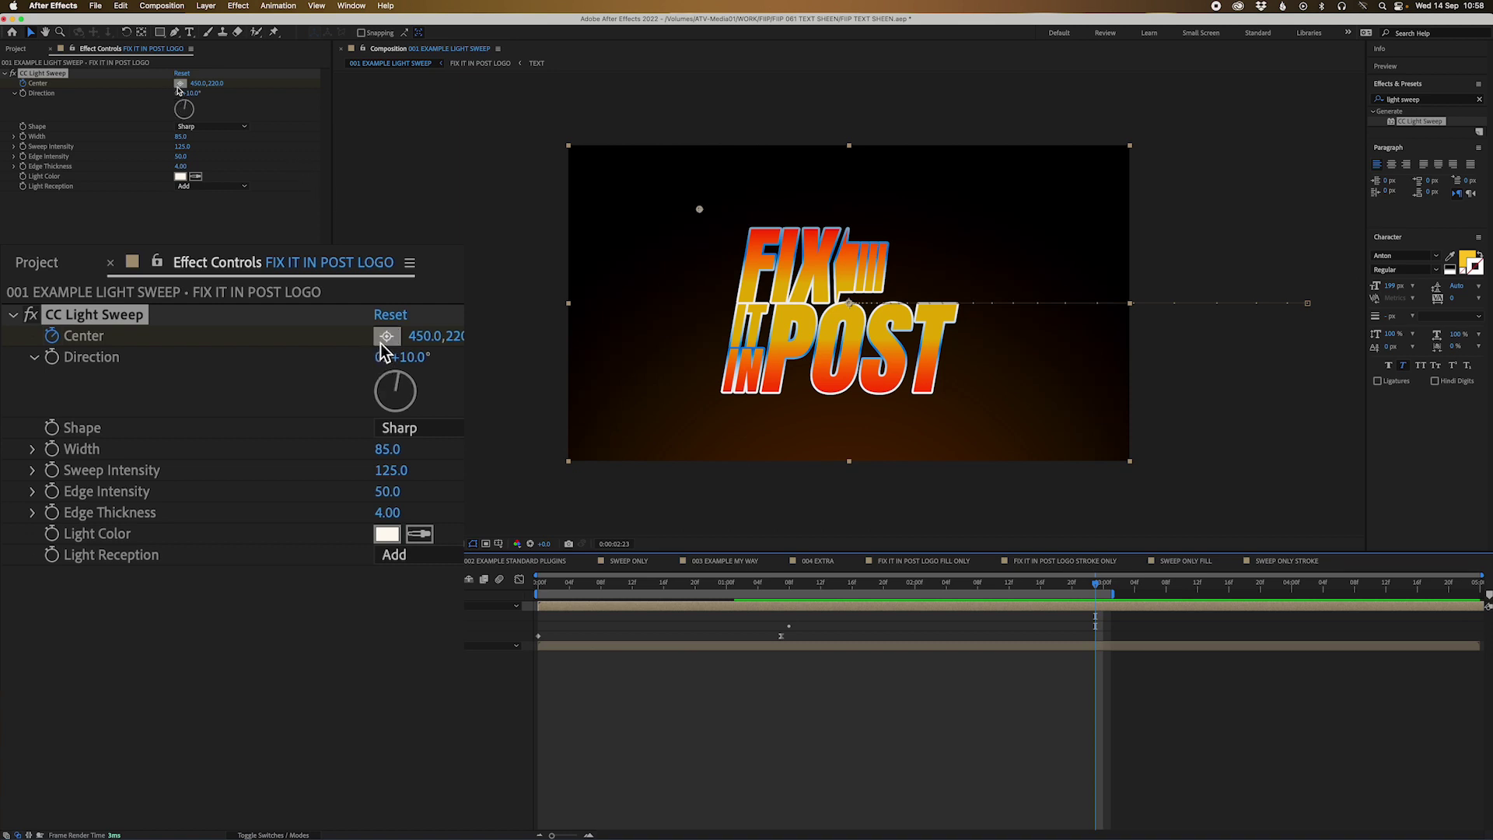
drag(699, 226, 1093, 243)
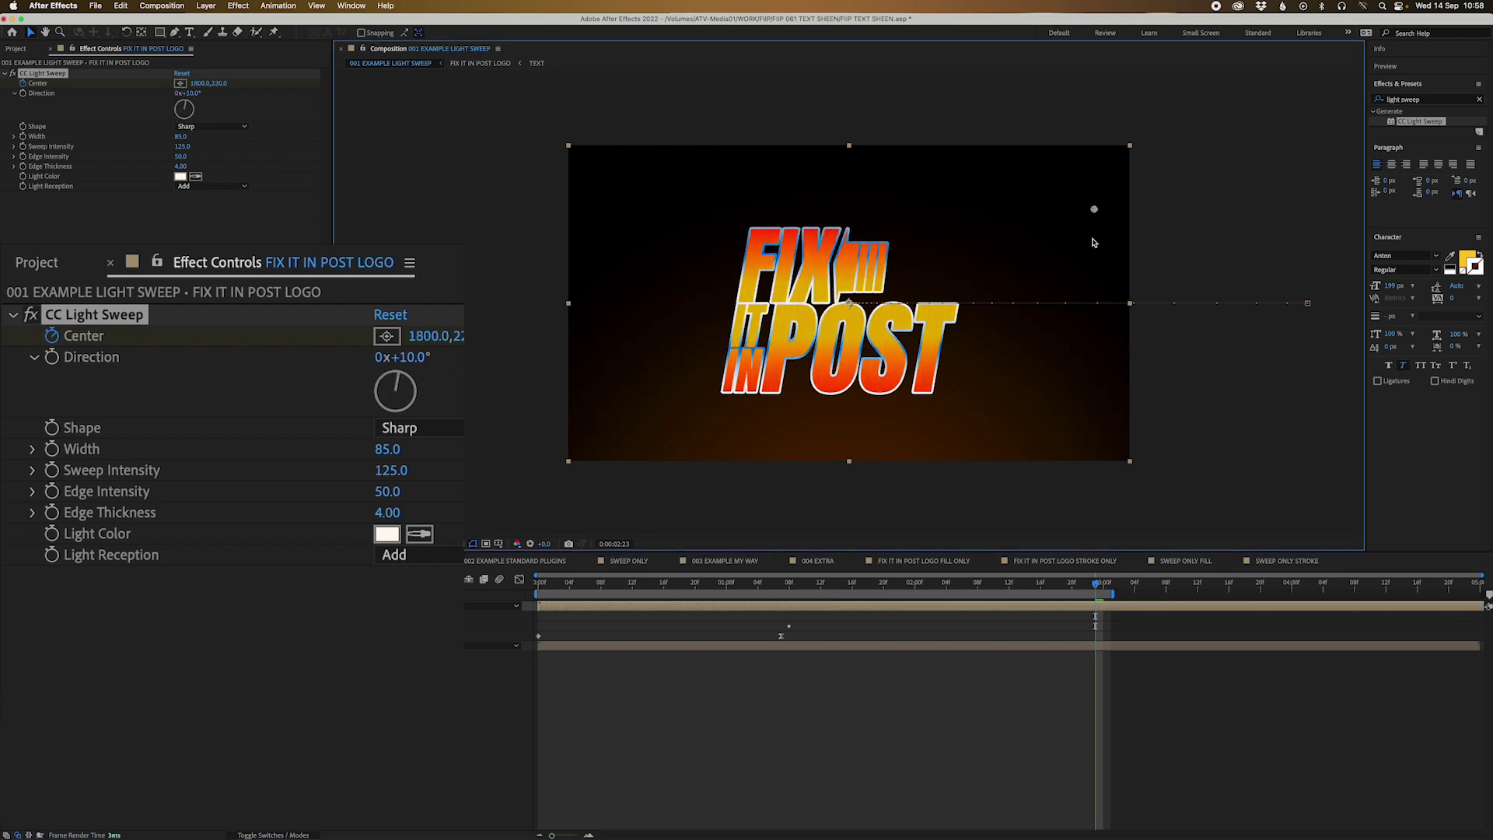
key(space)
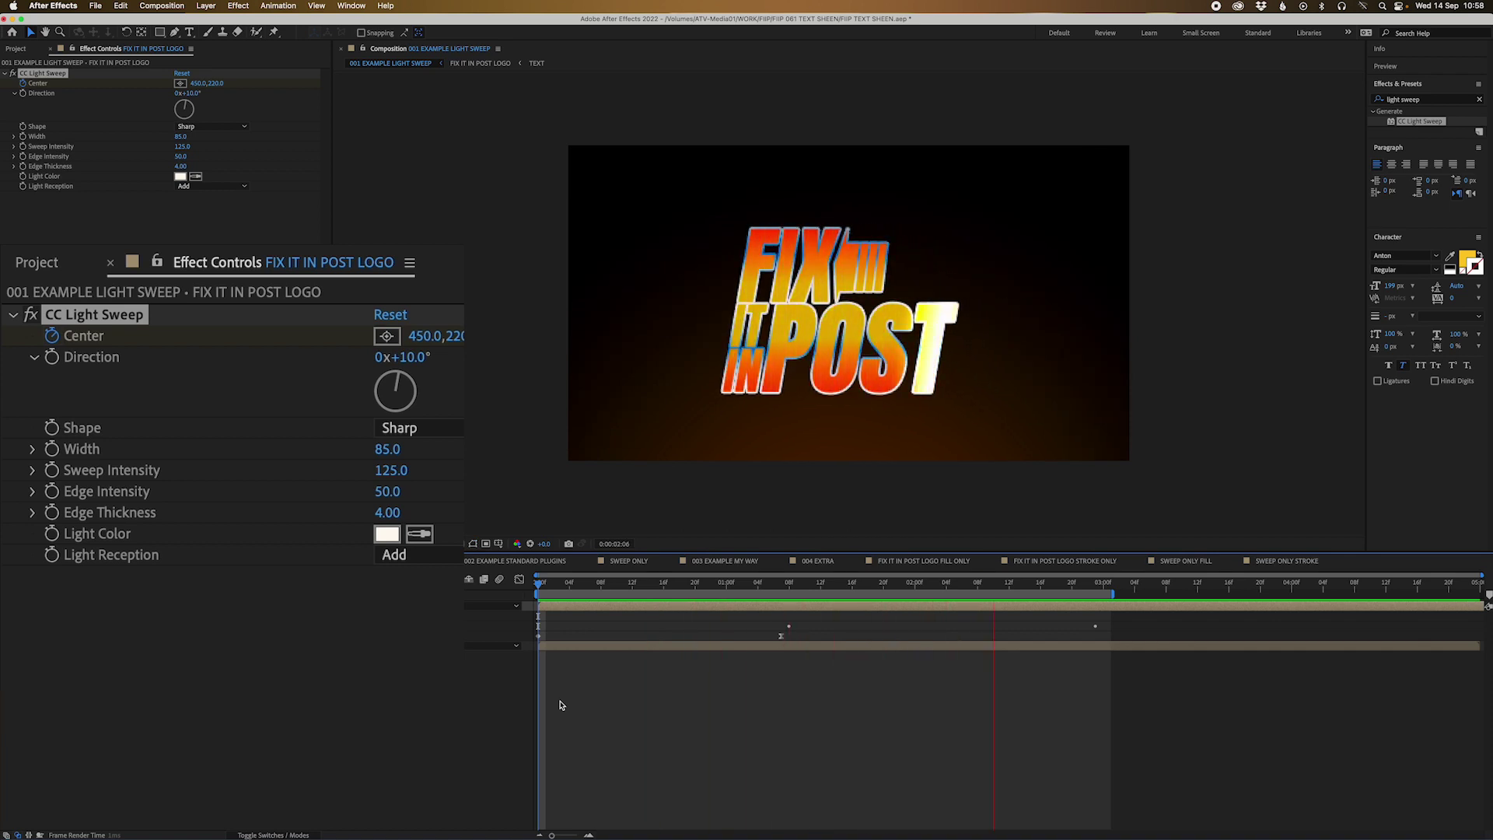
key(space)
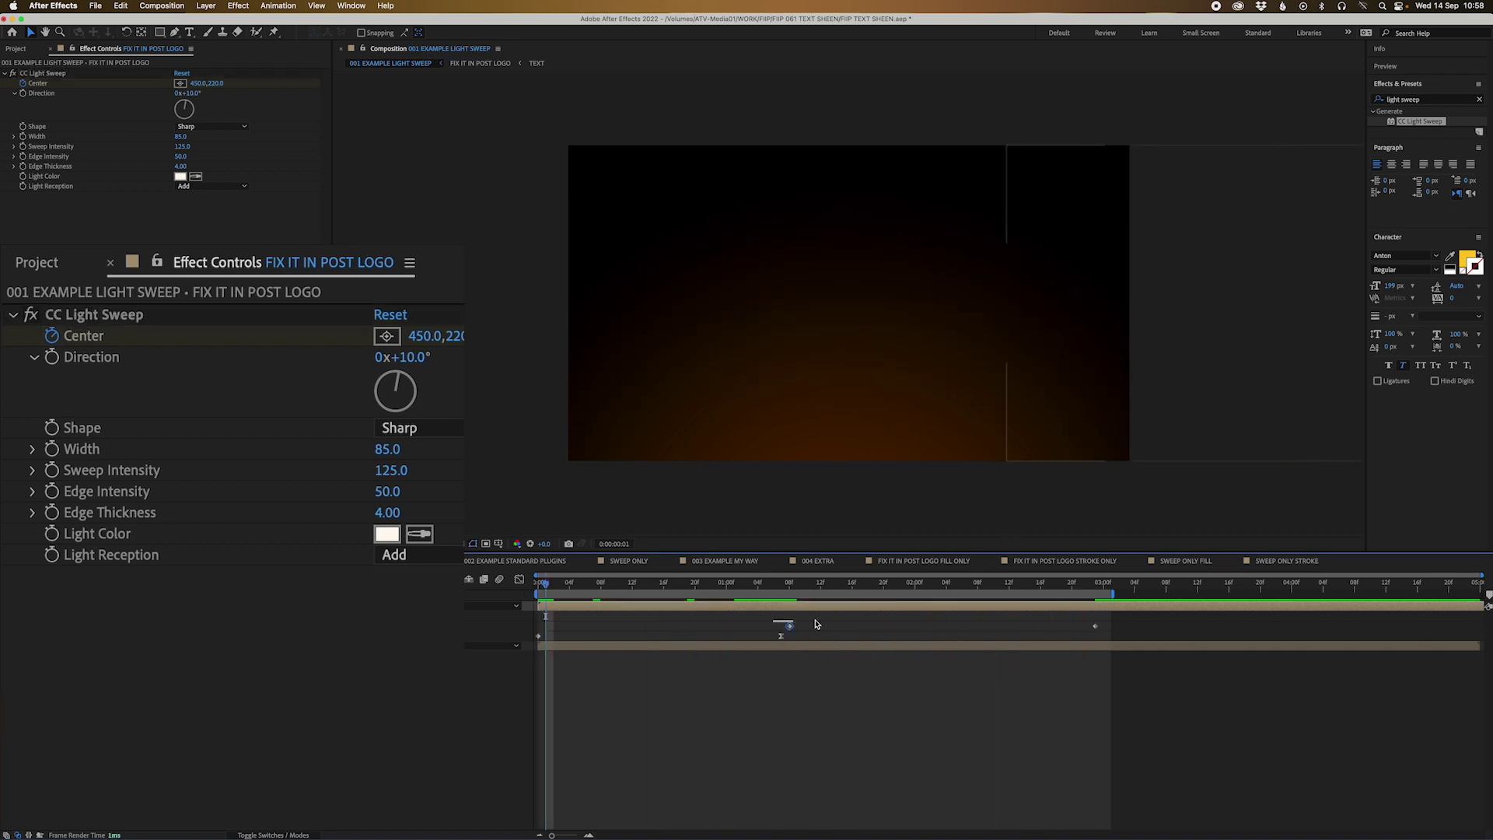
Step: Apply Easy Ease to the light sweep's Center keyframes and play back the animation
drag(777, 620, 1139, 640)
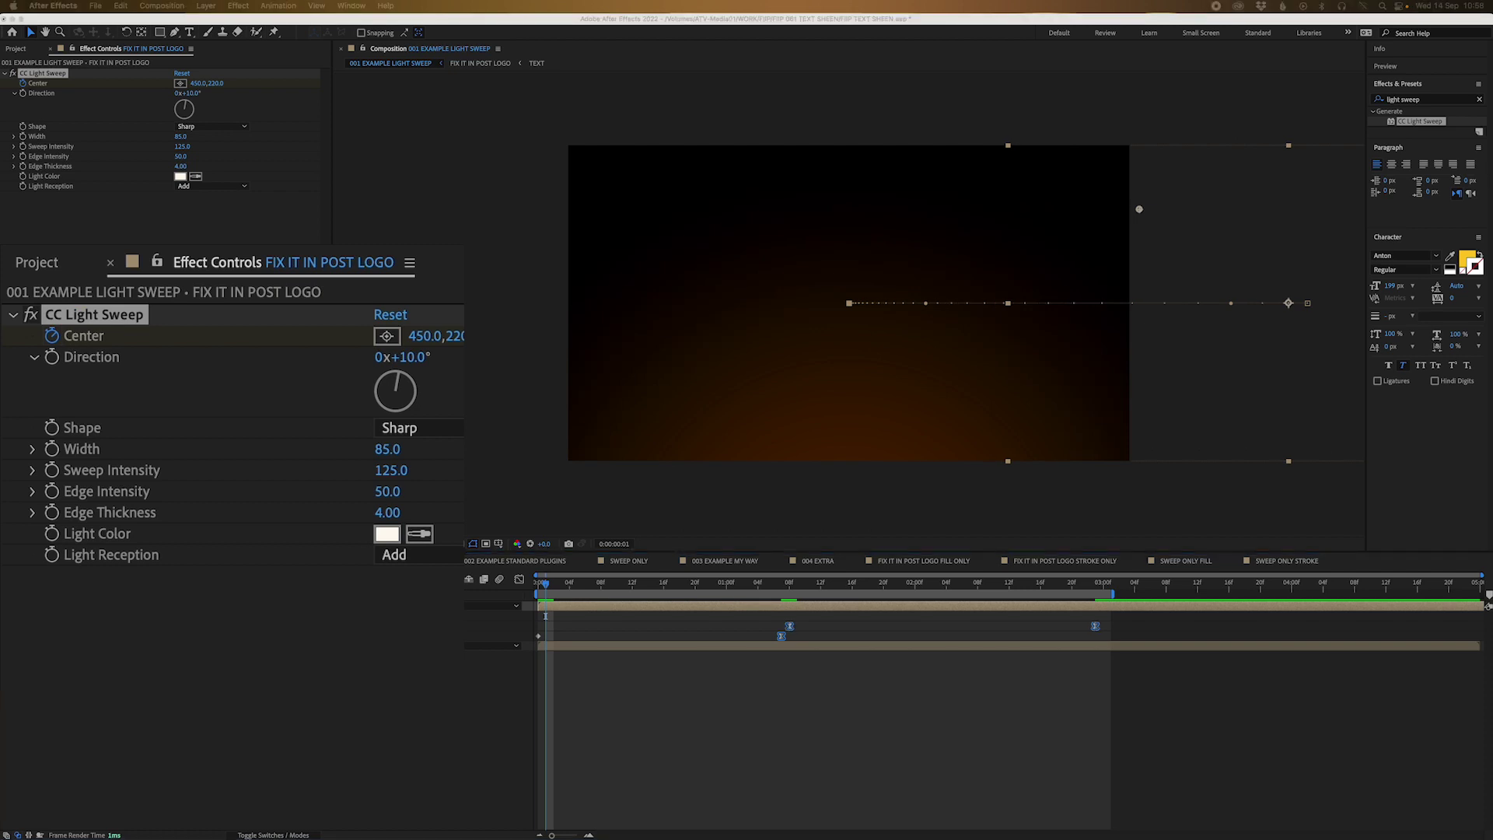
key(F9)
click(916, 658)
key(space)
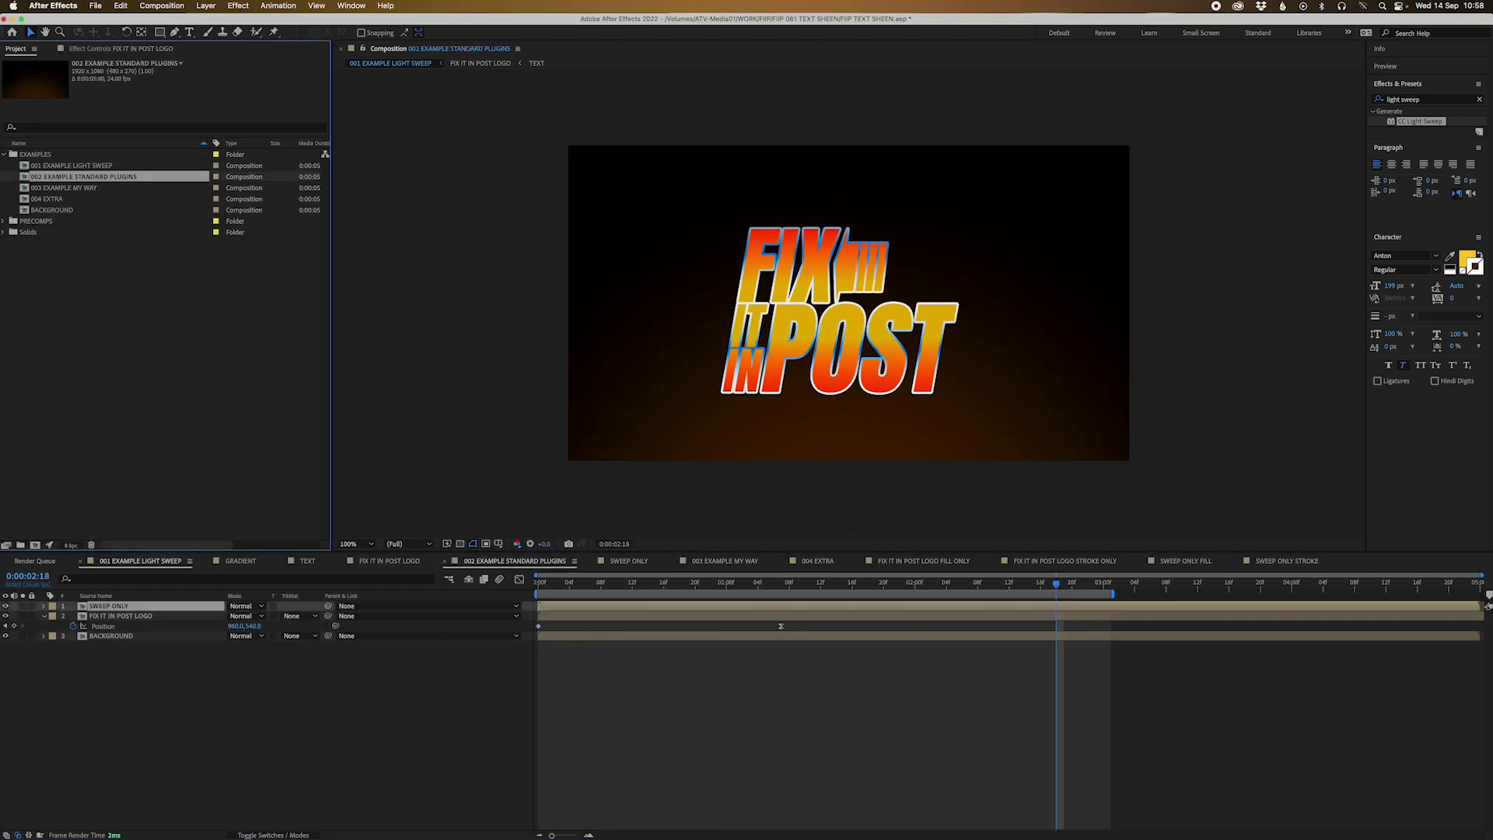
Step: Play back the 002 EXAMPLE STANDARD PLUGINS composition to examine its logo sweep
key(space)
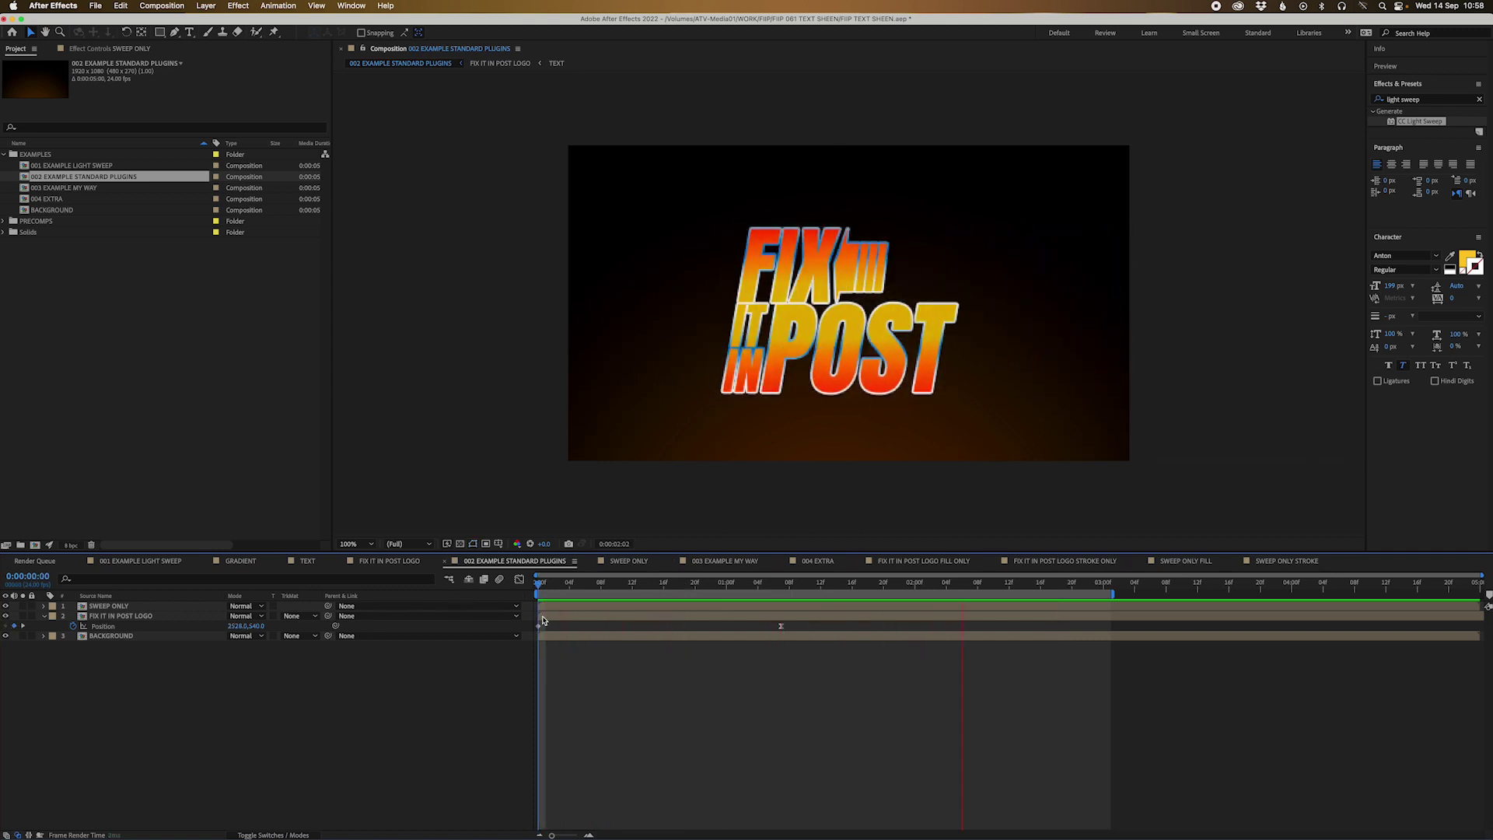
key(space)
drag(712, 586, 403, 594)
key(space)
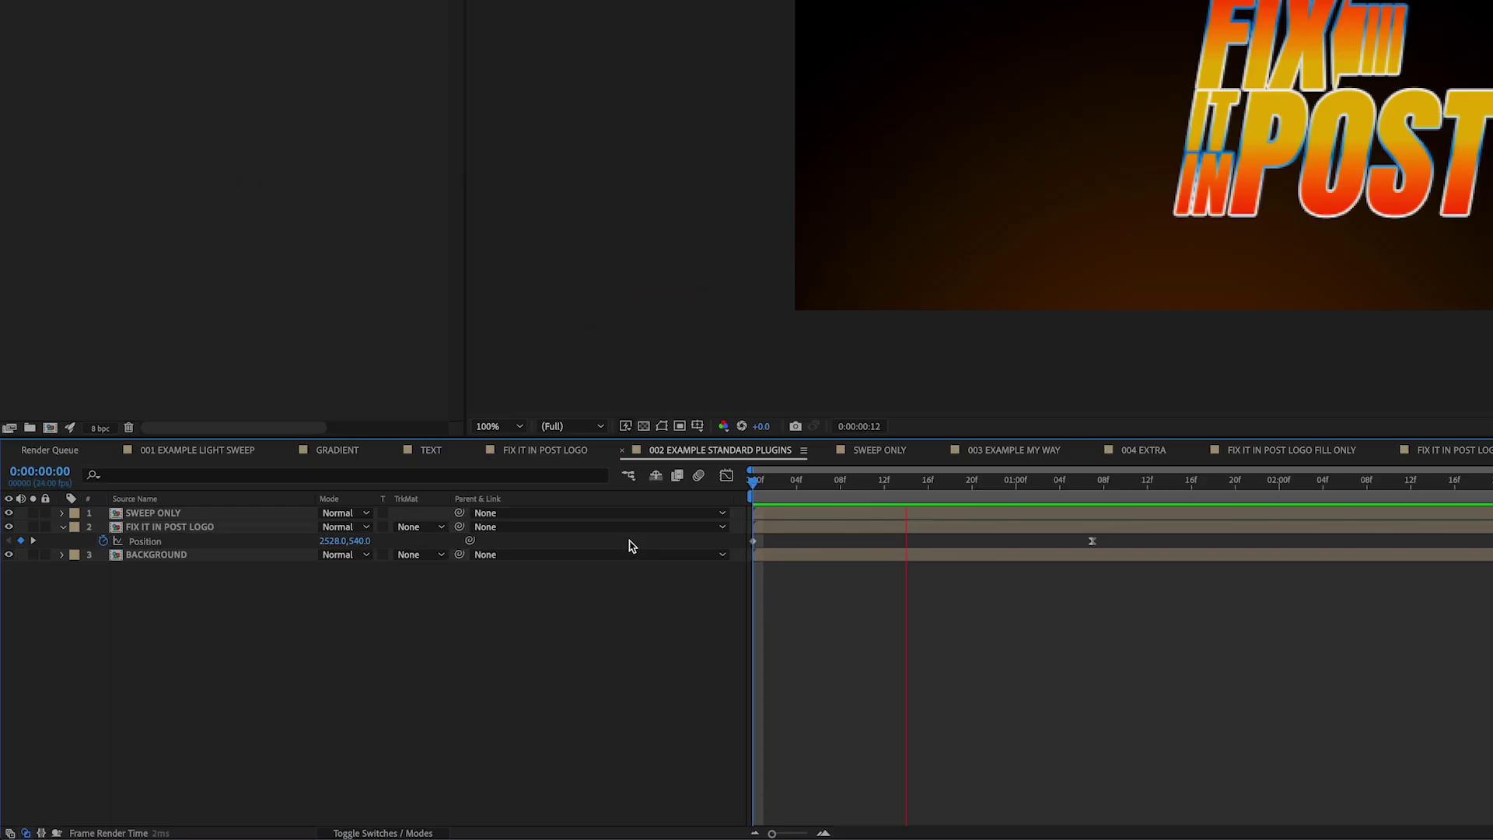
key(space)
Step: Open the SWEEP ONLY precomp and delete its existing shape layer
click(121, 606)
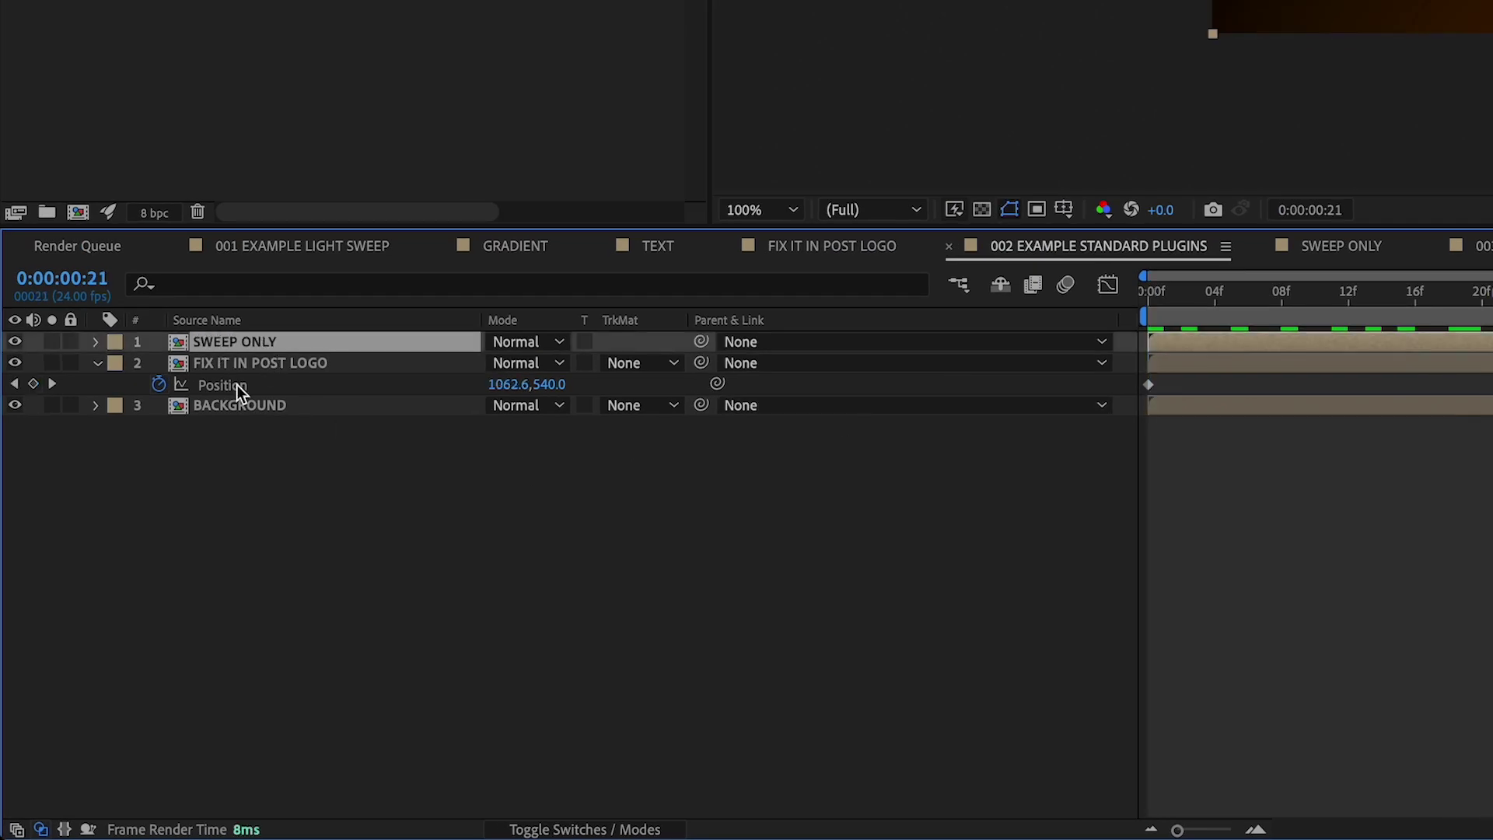
click(343, 537)
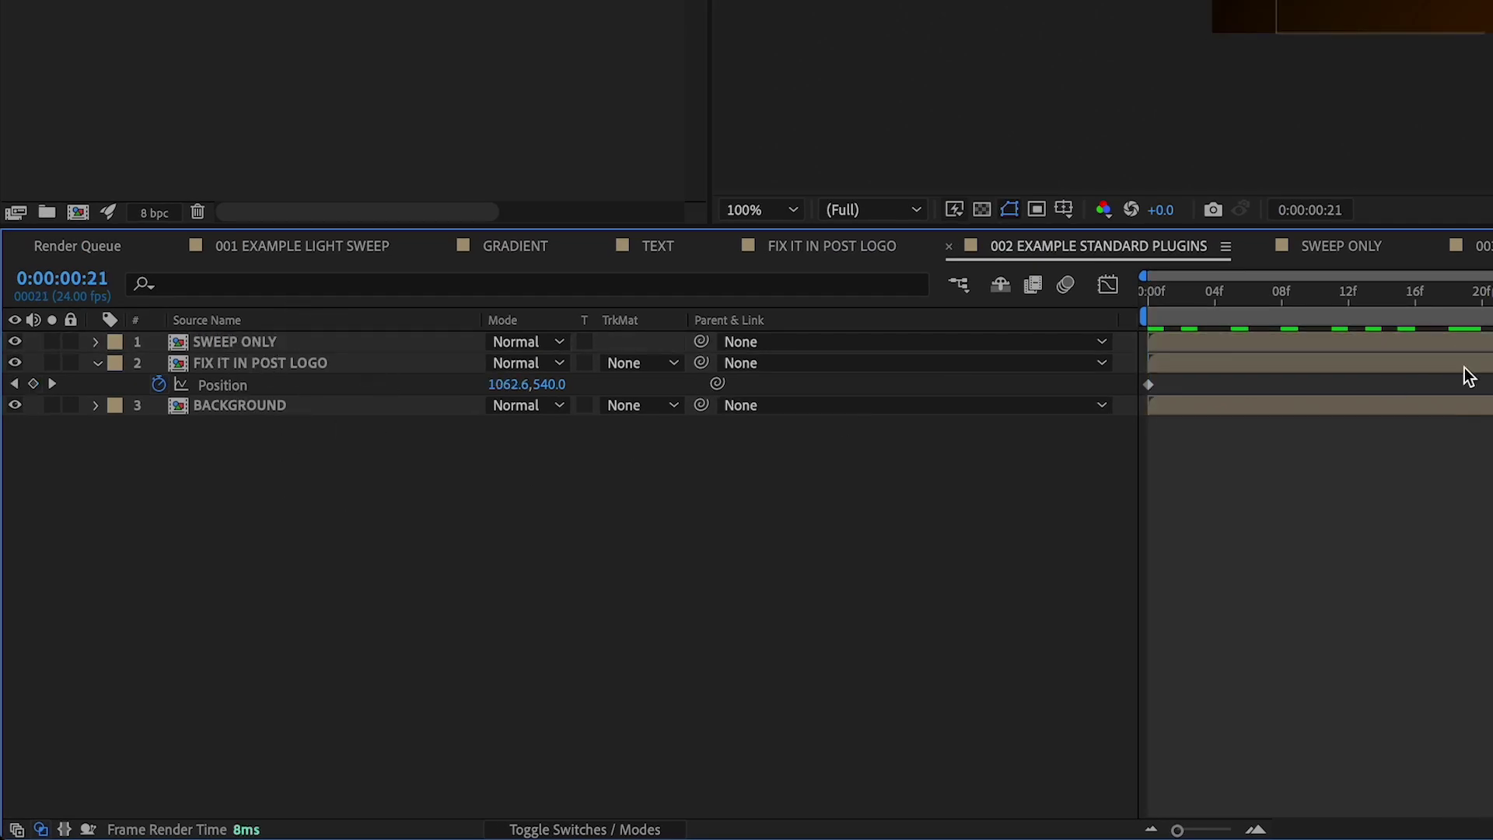
click(1481, 350)
double_click(1477, 346)
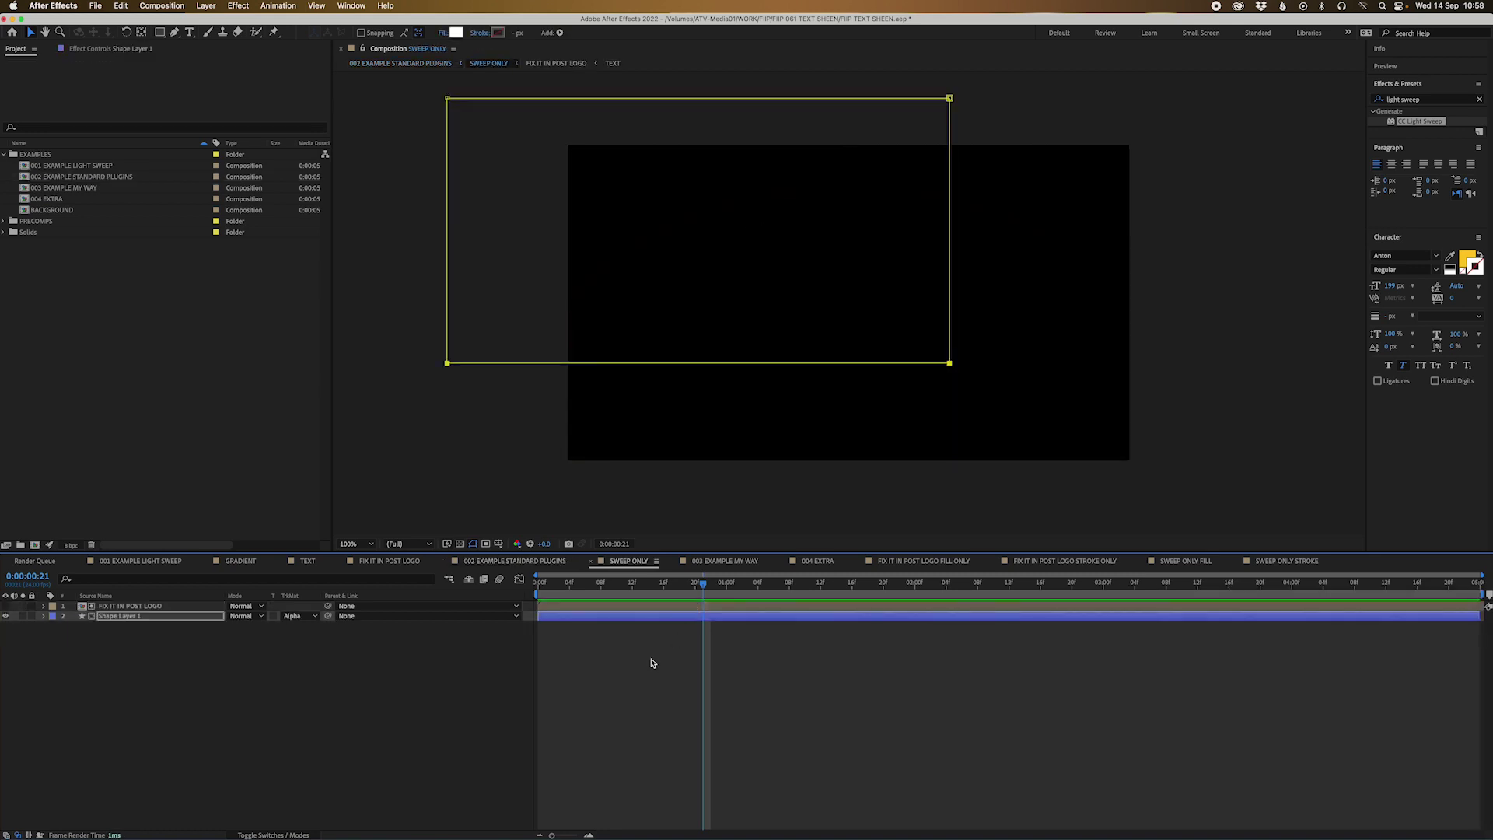
click(133, 616)
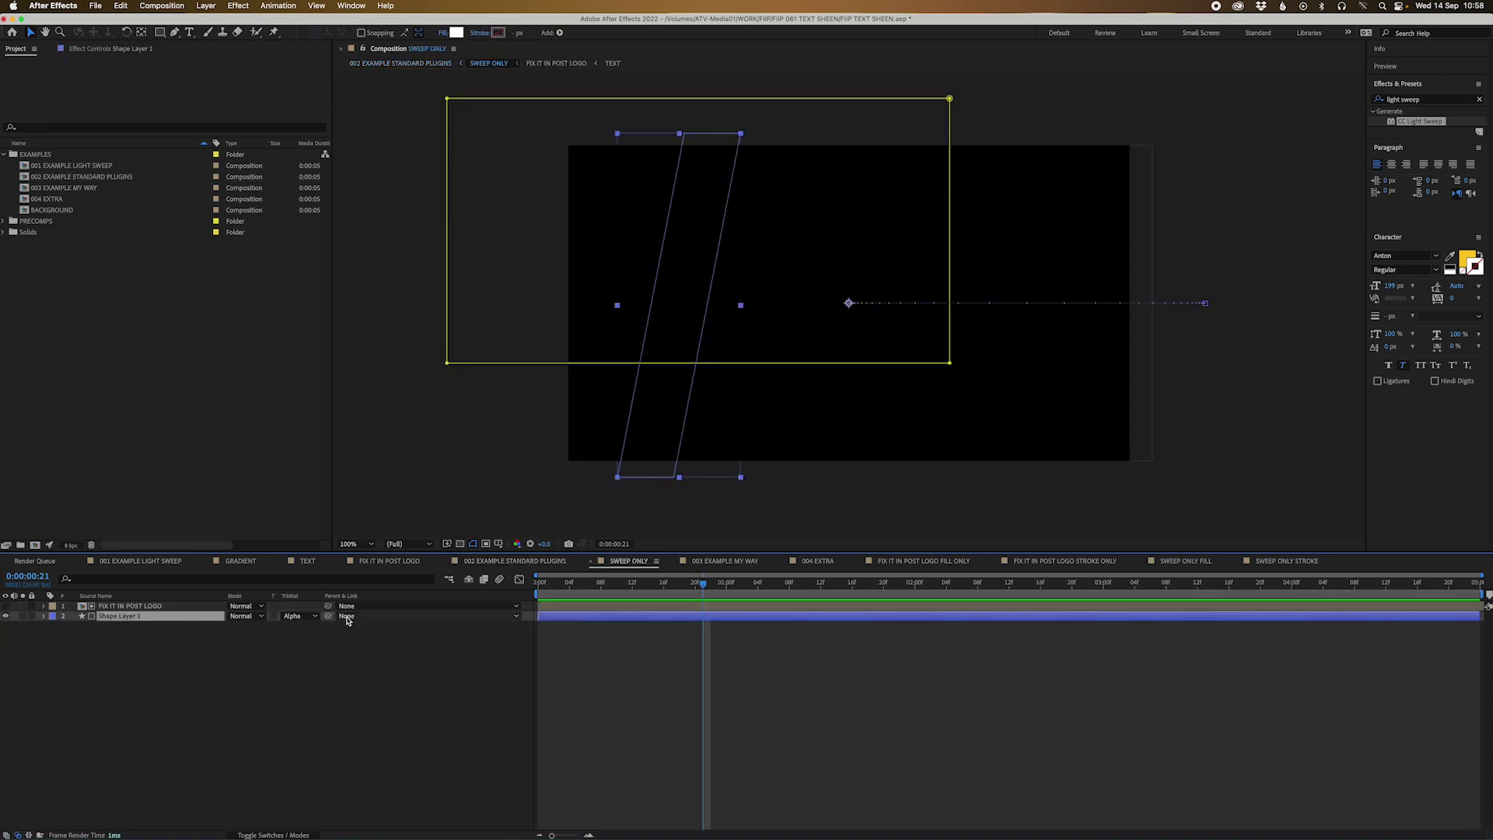
key(Delete)
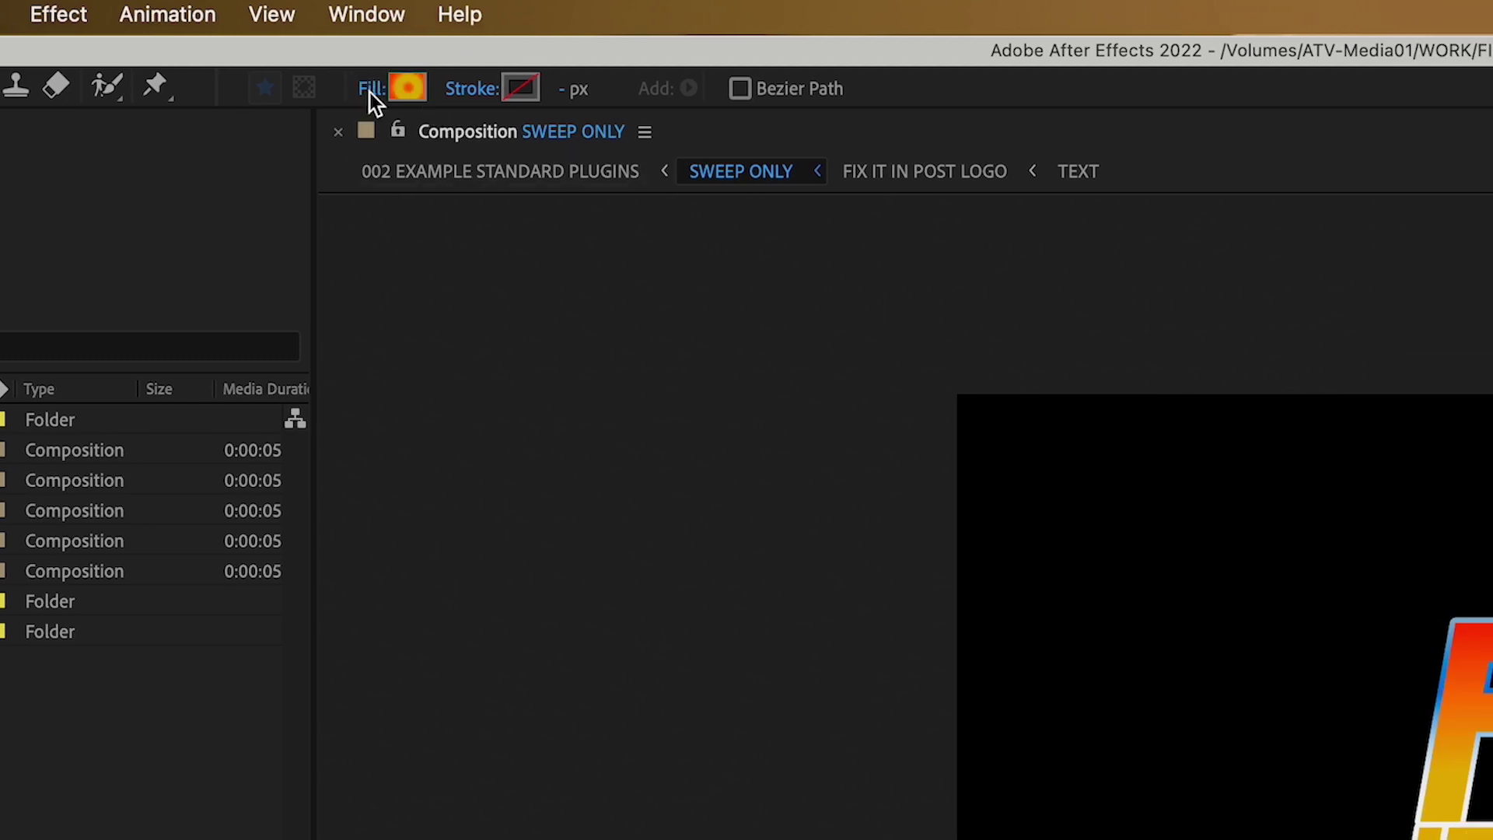
Step: Set the shape fill to solid white and draw a tall rectangle left of the logo, extending beyond the frame's height
click(370, 90)
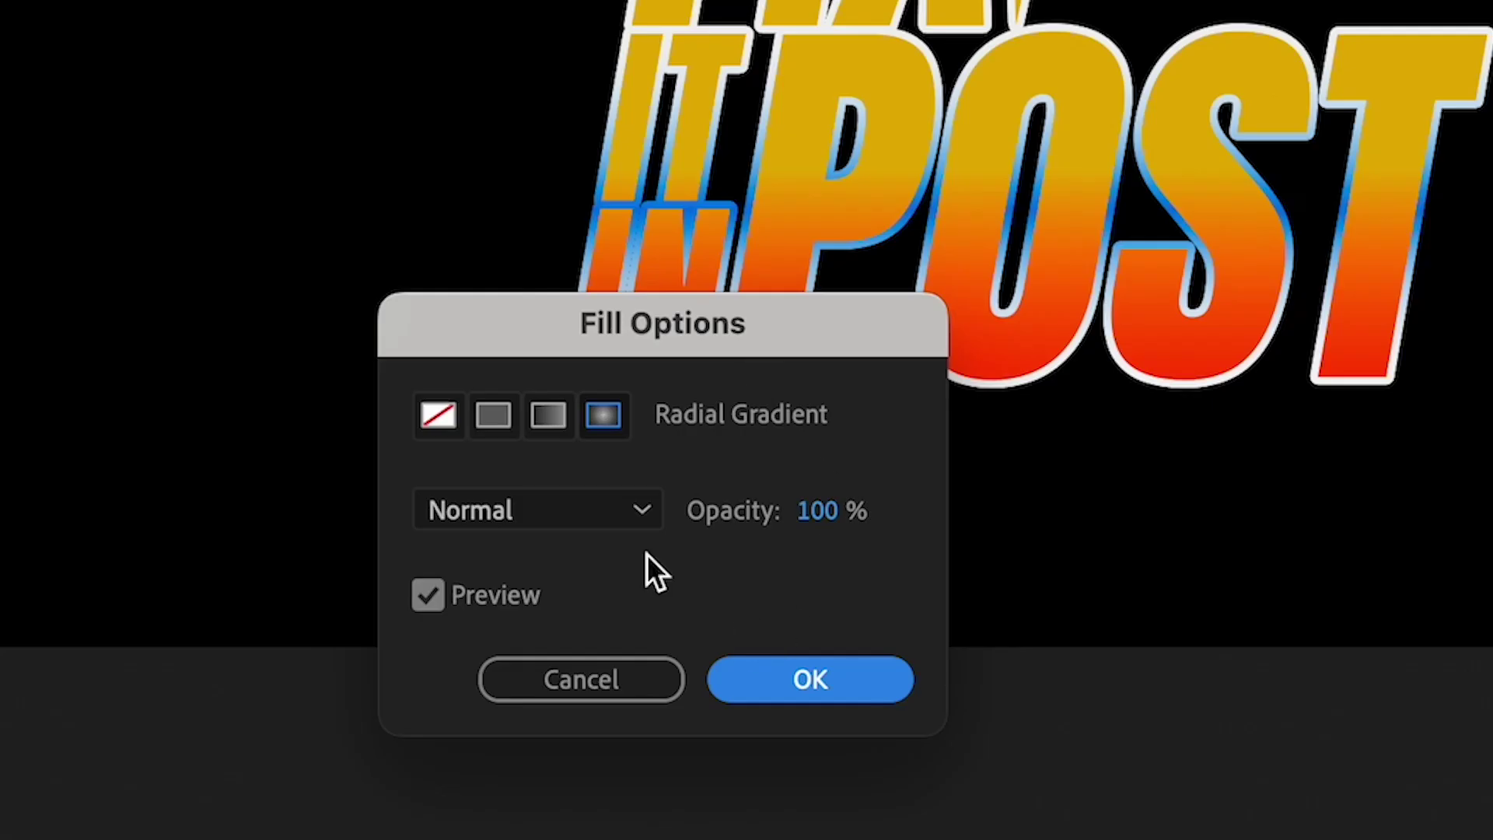
click(493, 415)
click(773, 670)
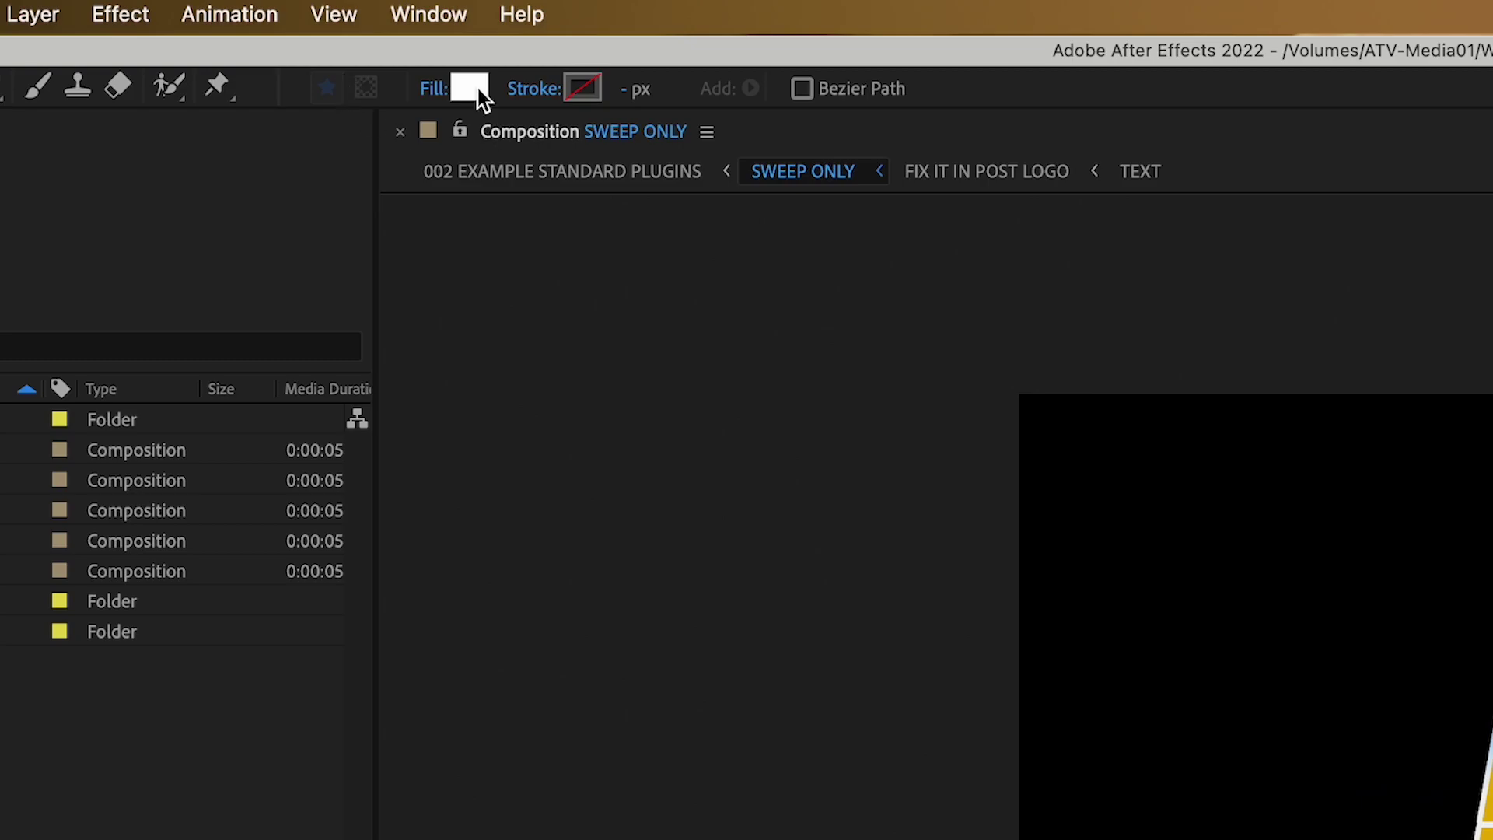
click(470, 87)
click(1207, 176)
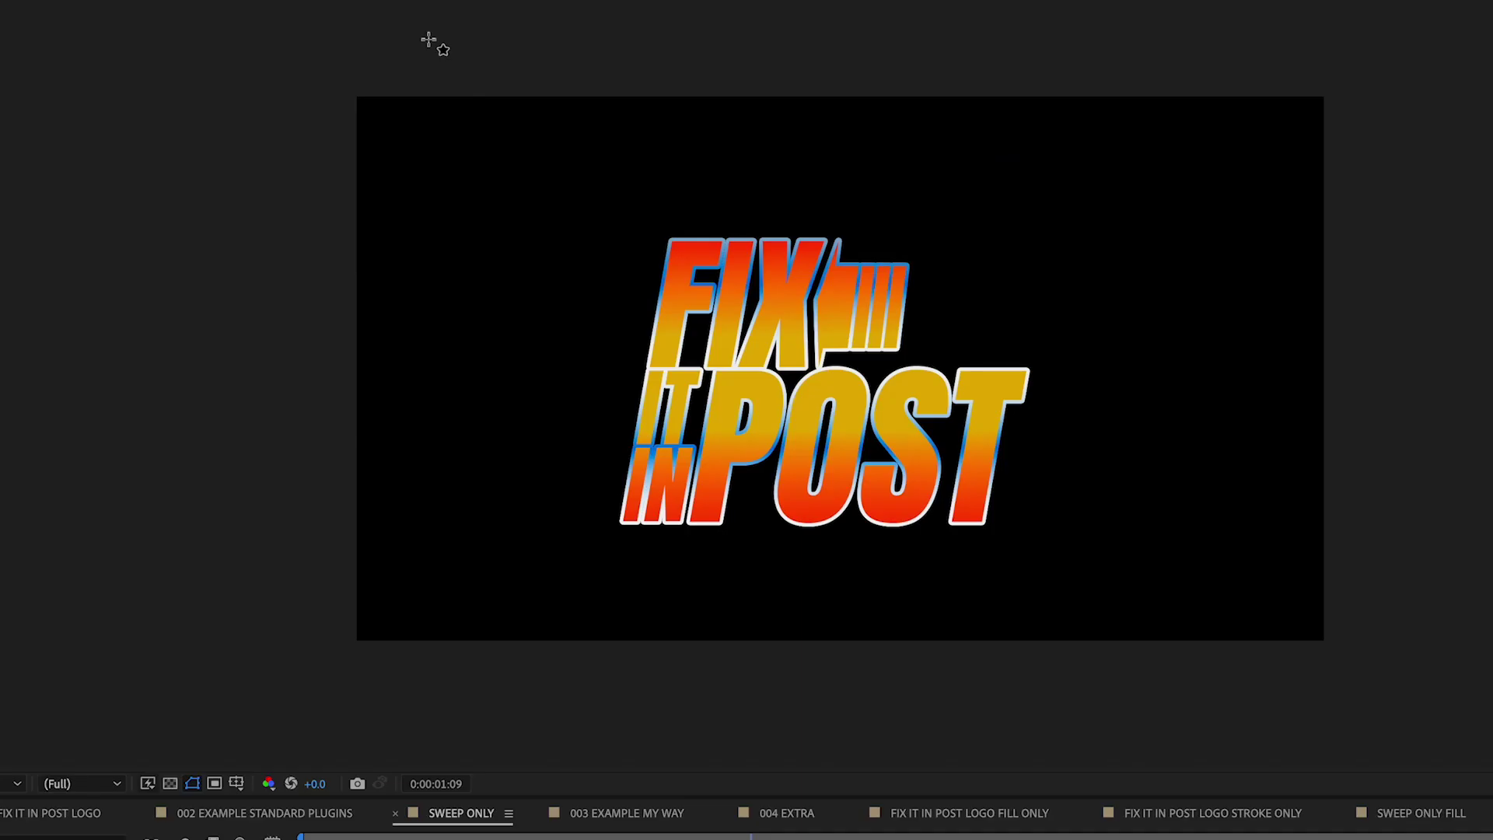
drag(294, 0, 461, 328)
drag(507, 548, 542, 763)
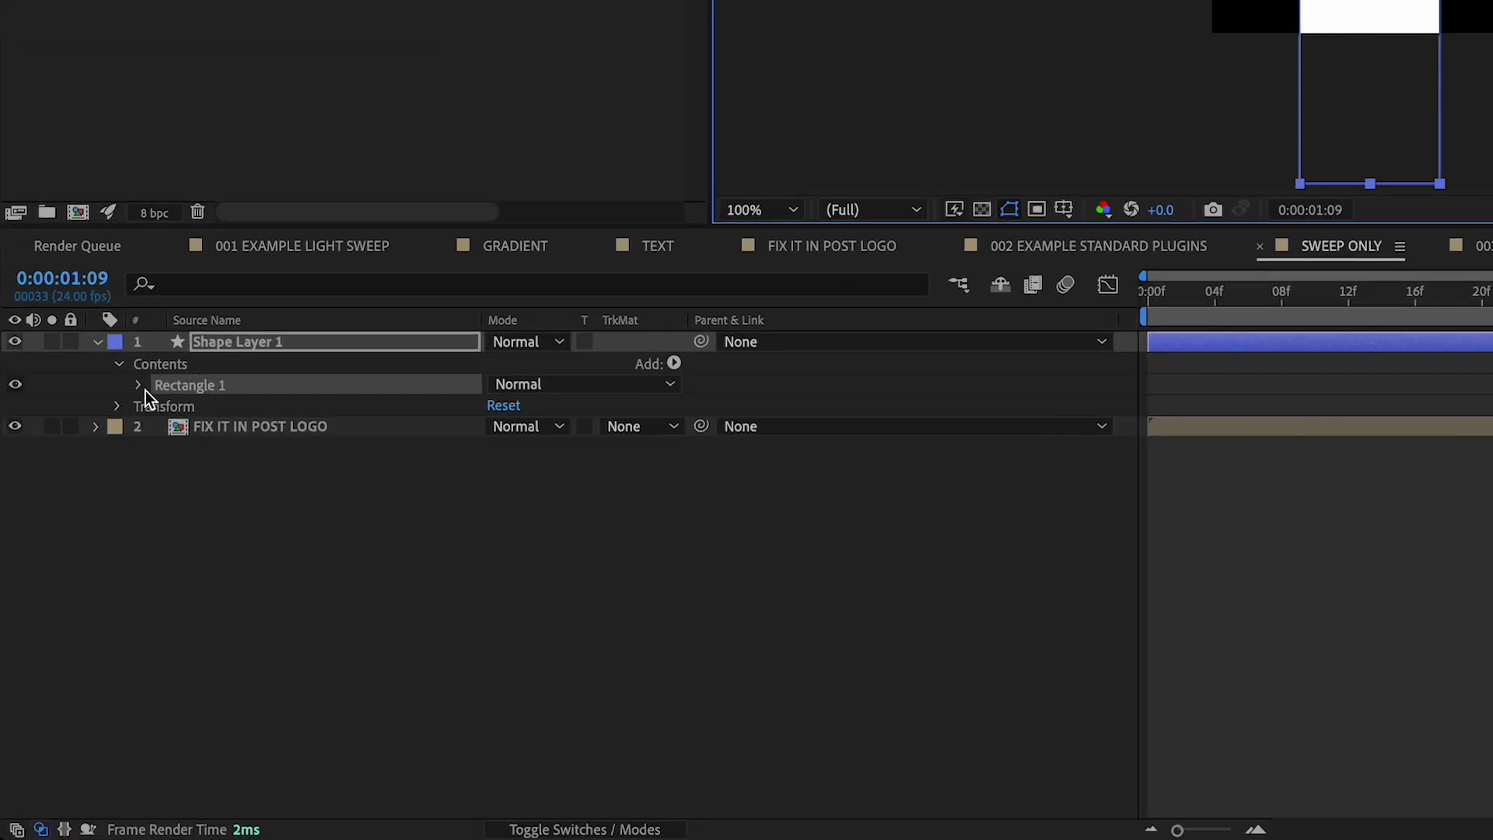
Step: Skew Rectangle 1 through its own transform so the white bar slants like the logo's lettering
click(140, 385)
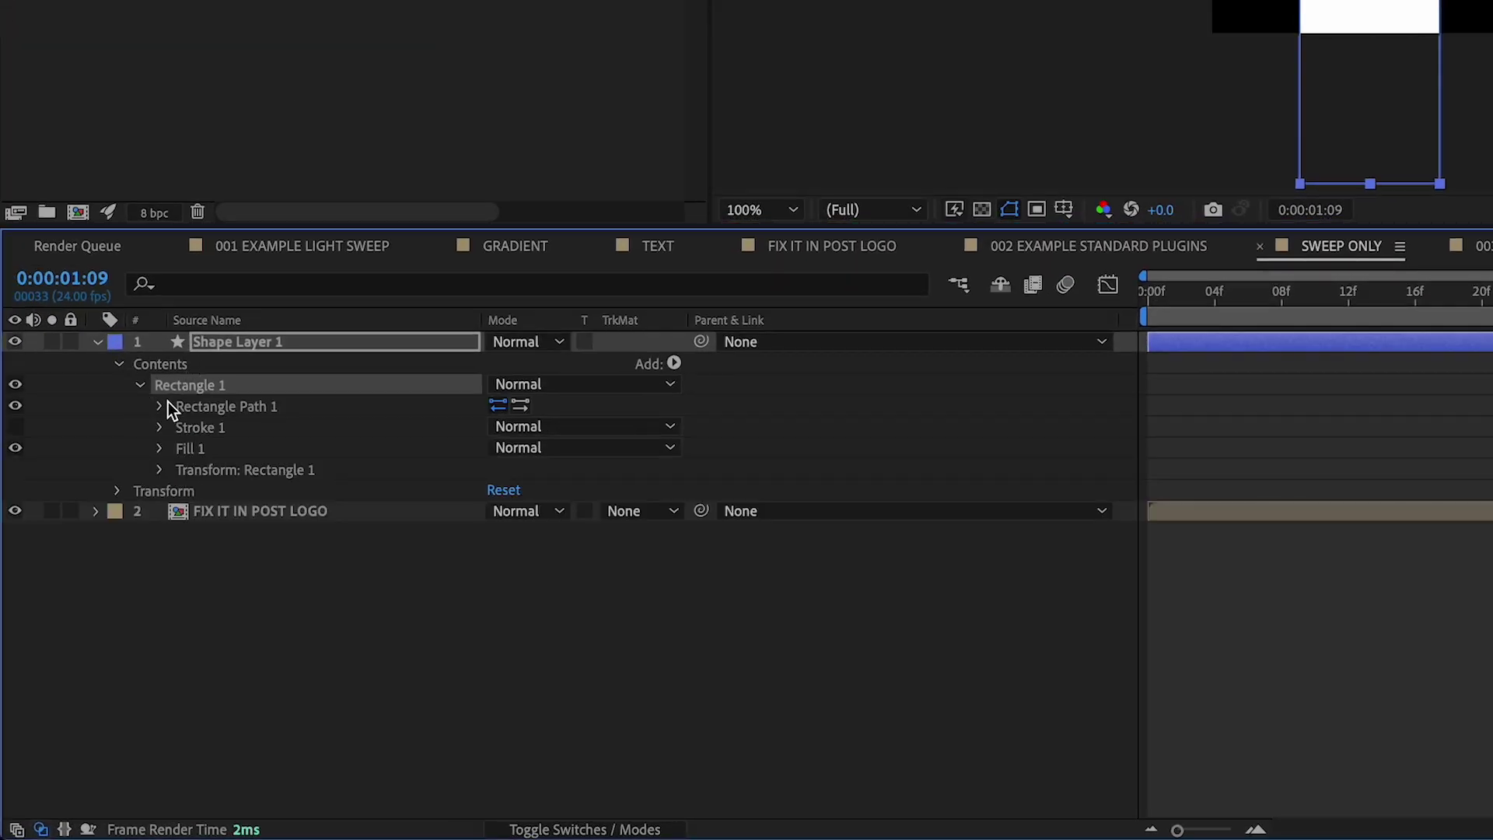
click(160, 470)
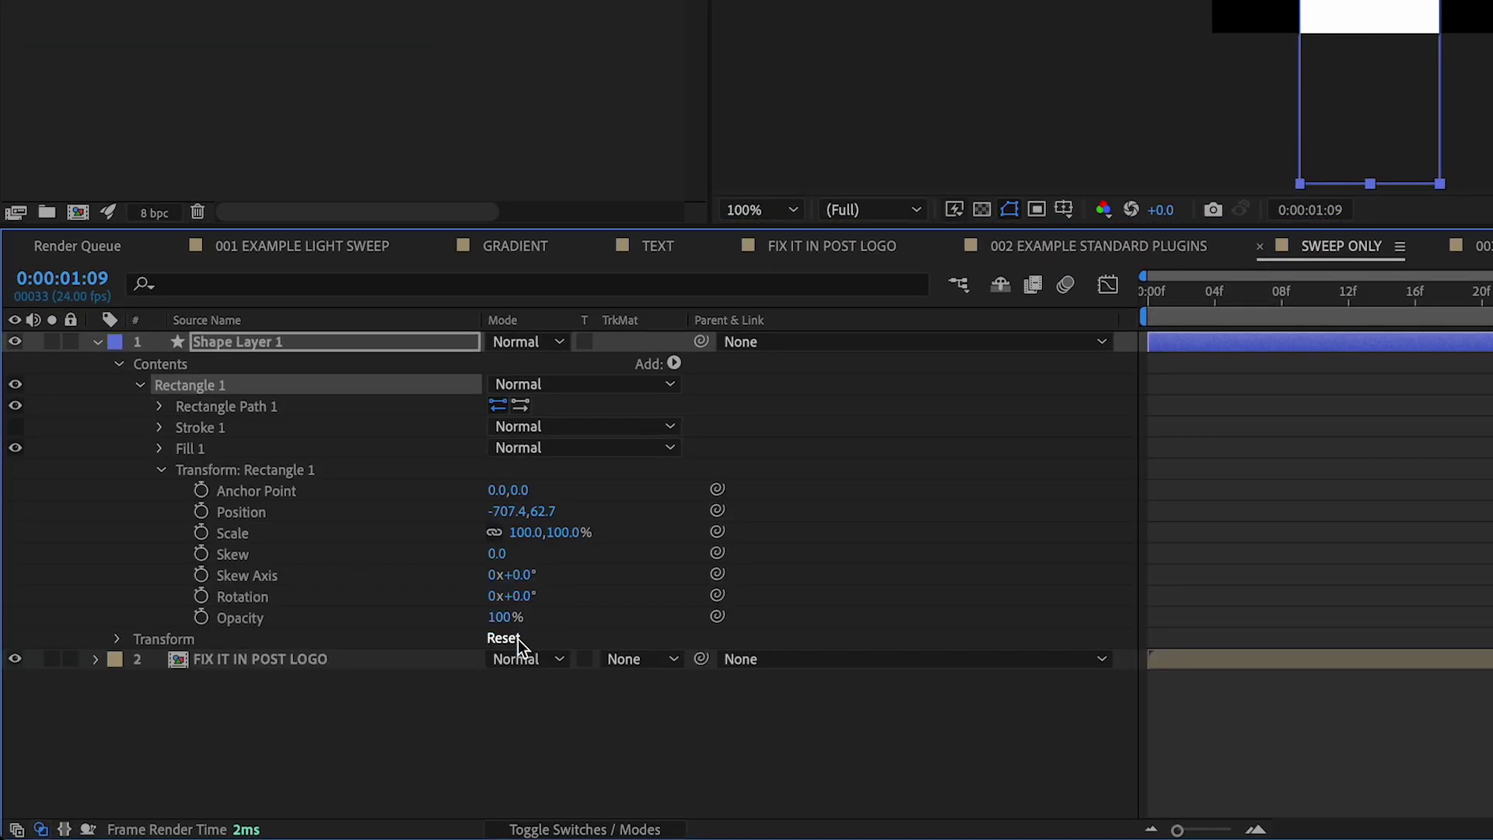
drag(505, 554, 567, 553)
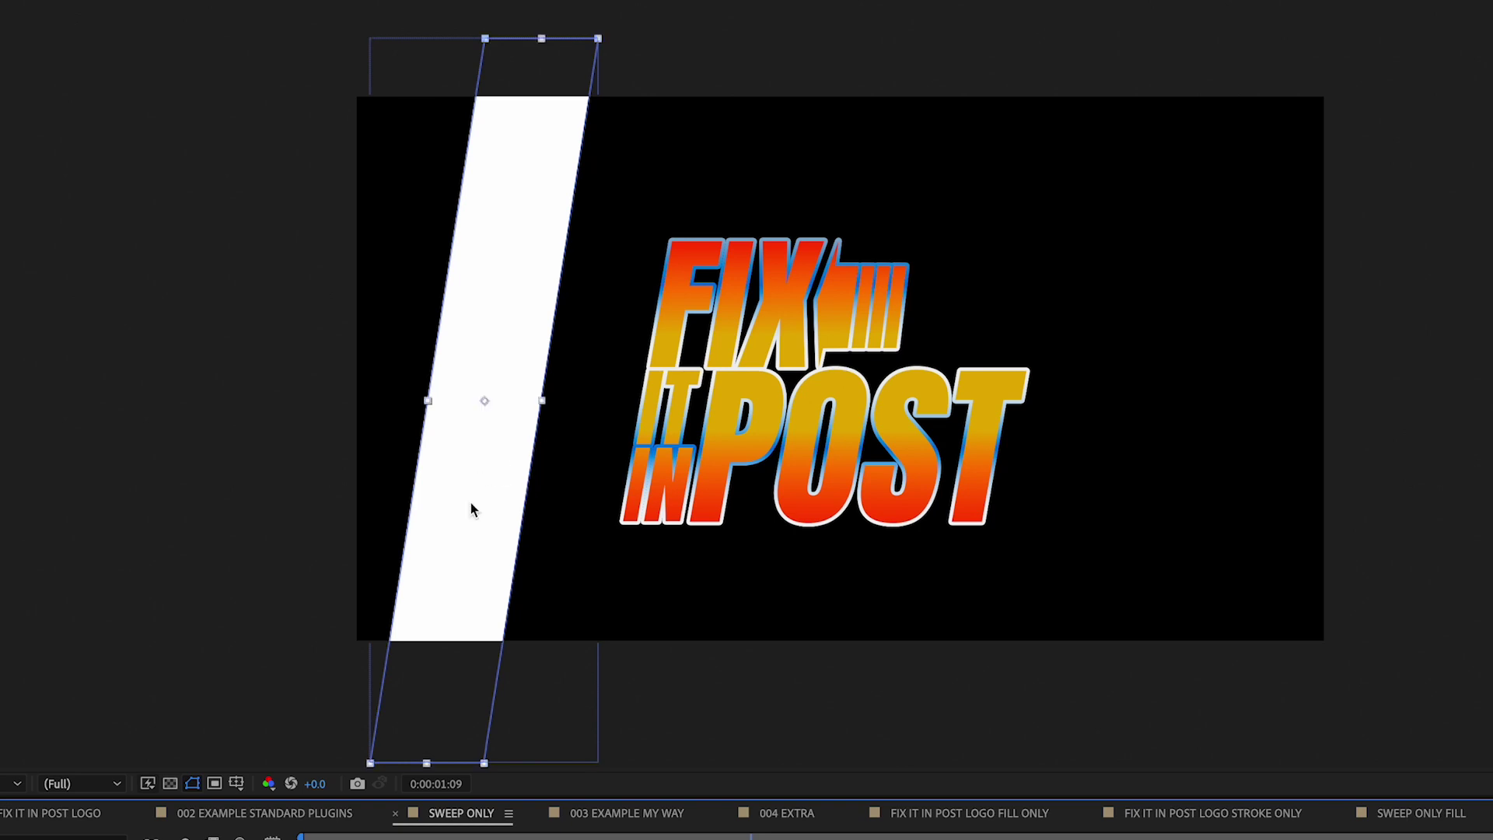
Step: Animate Shape Layer 1's Position so the white bar moves from left of the logo at 0:00:01:11 past its right side at 0:00:02:22
drag(470, 509, 477, 425)
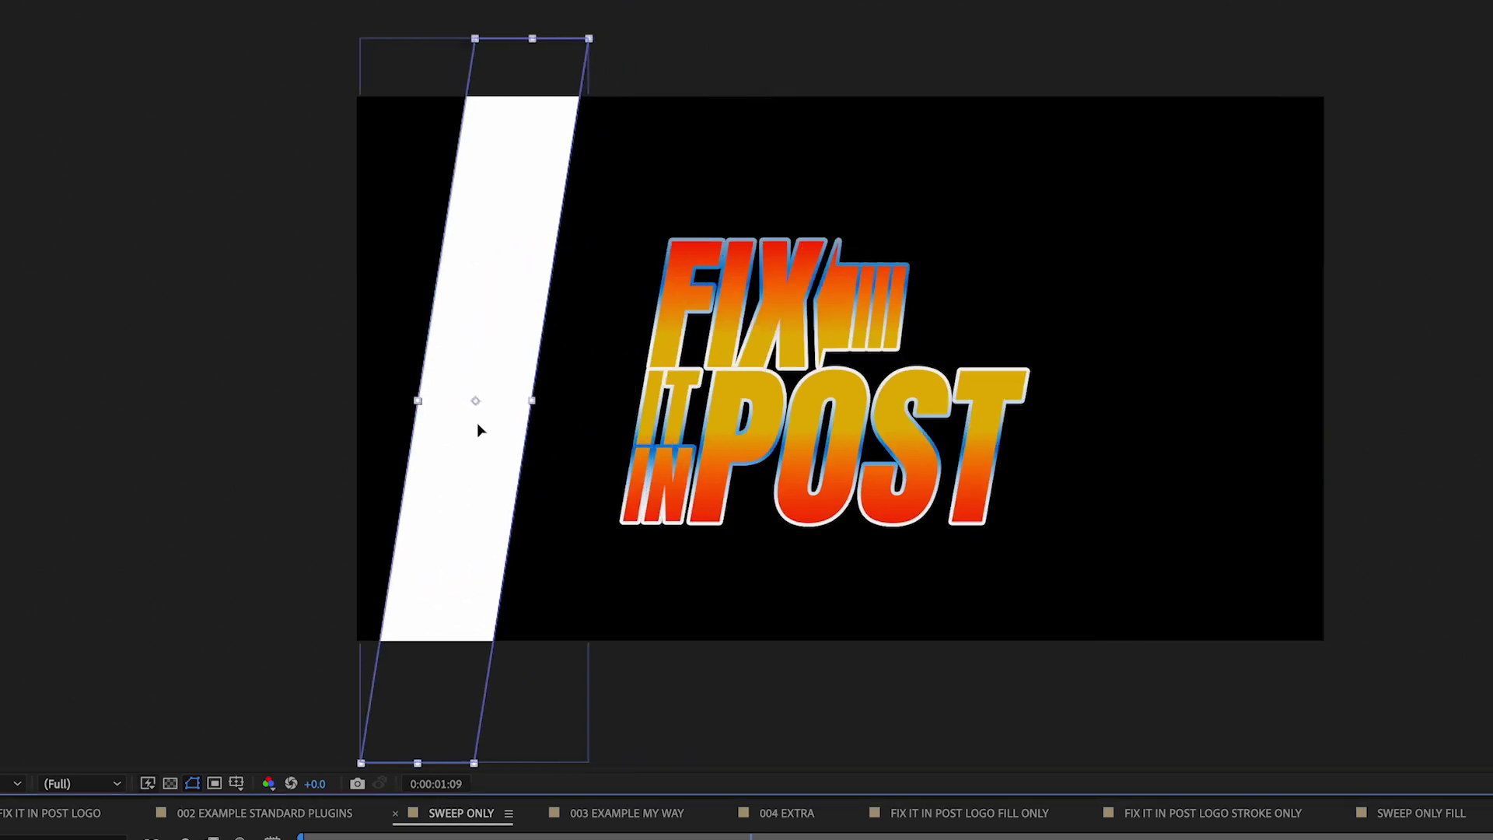
mouse_move(797, 586)
mouse_down()
mouse_move(586, 596)
mouse_move(815, 602)
mouse_up()
click(816, 604)
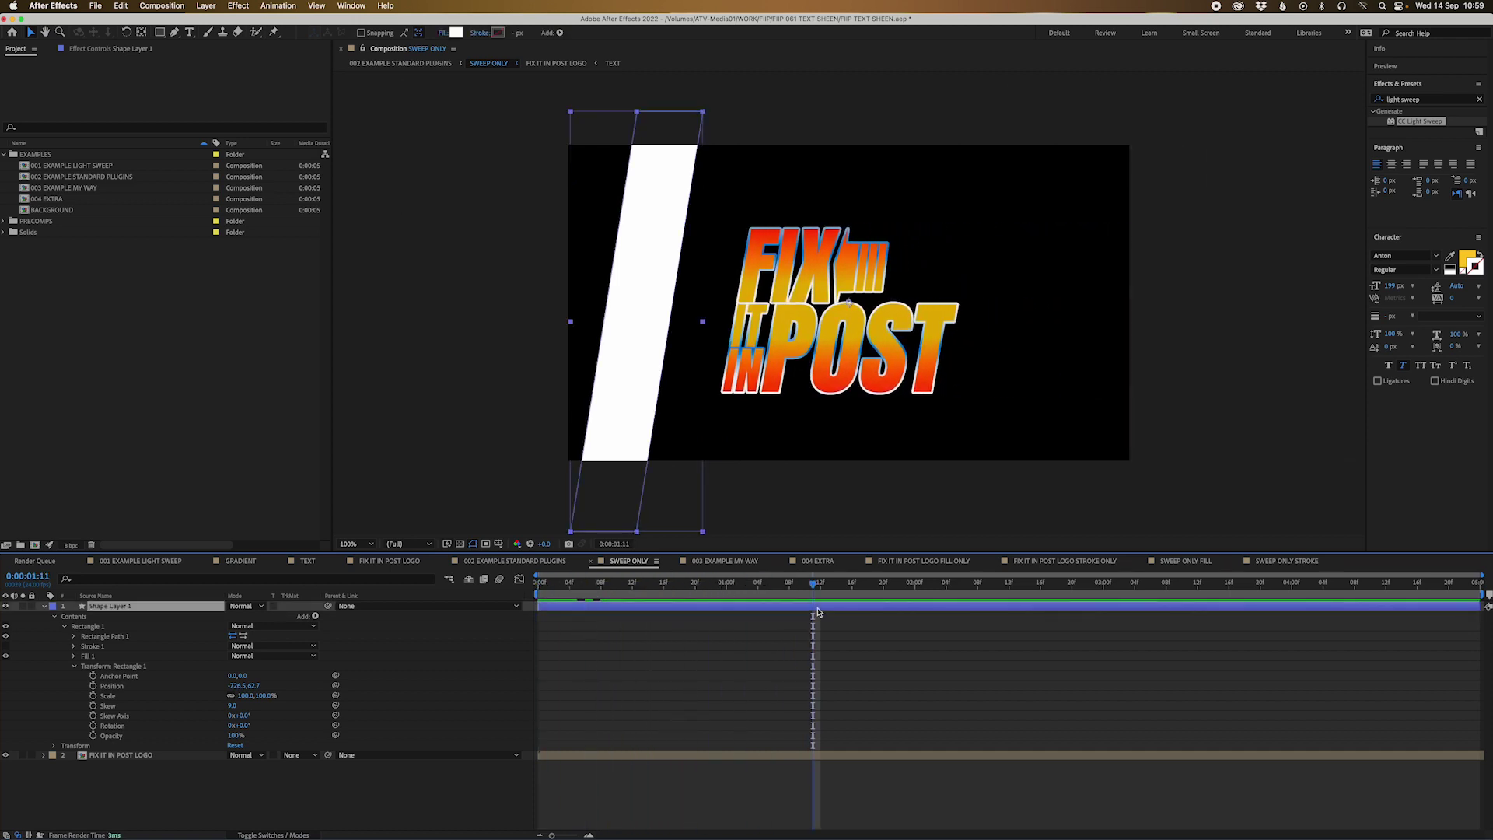
key(p)
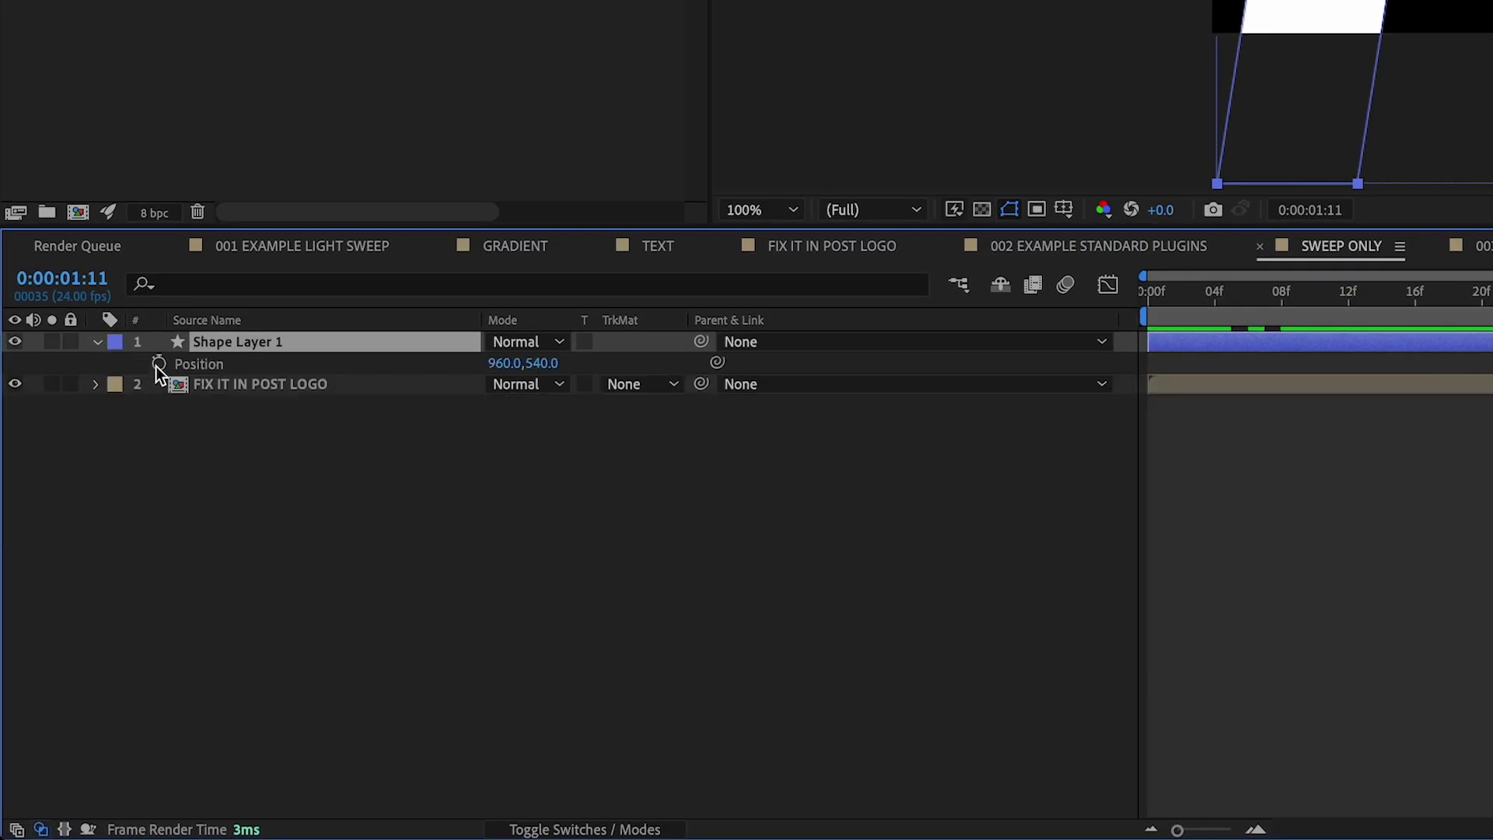
click(158, 364)
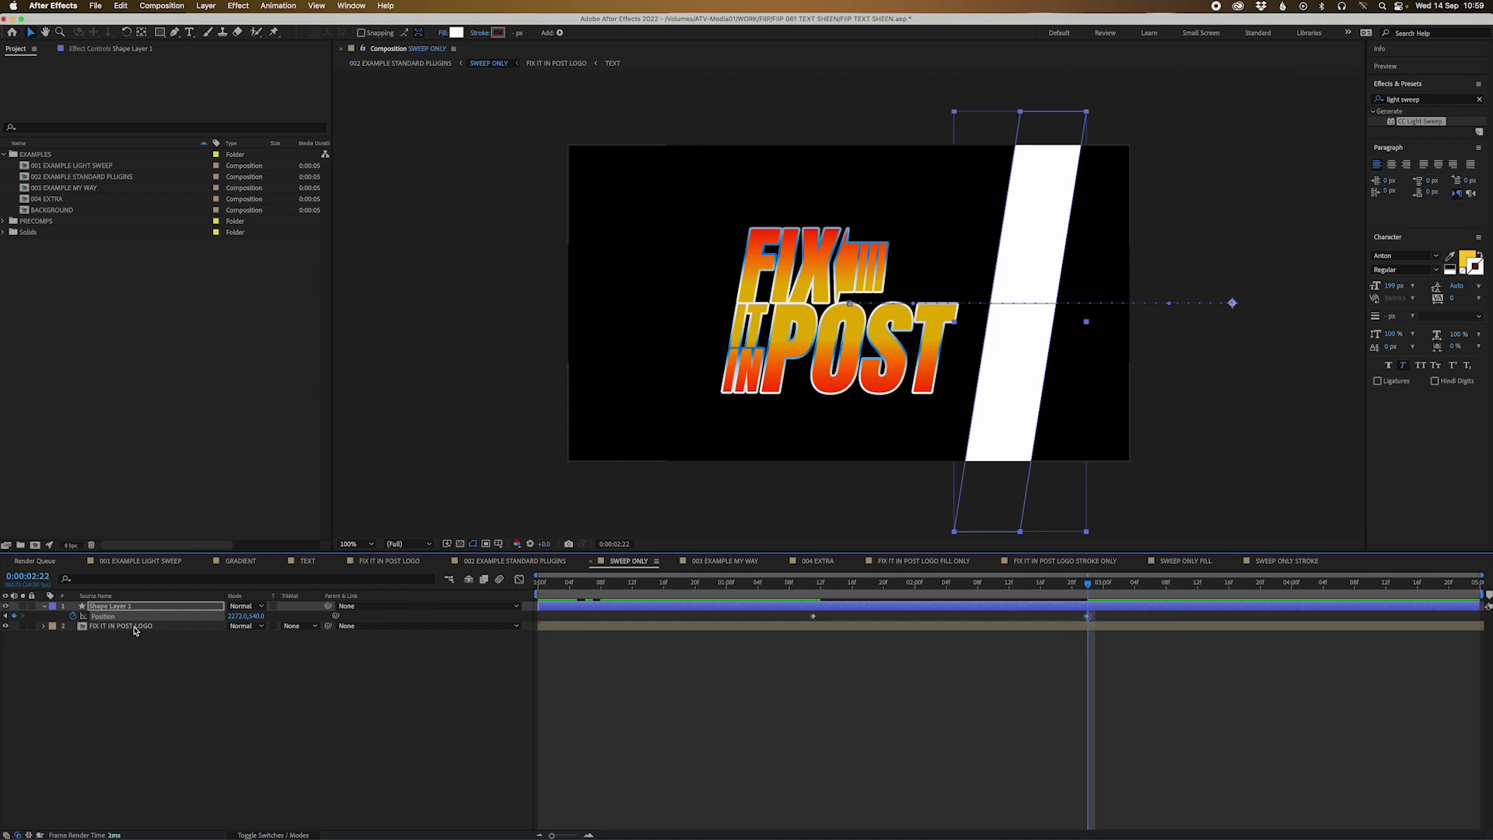
Step: Easy-ease both Position keyframes and lengthen their influence handles towards the middle in the speed graph
click(90, 683)
click(92, 616)
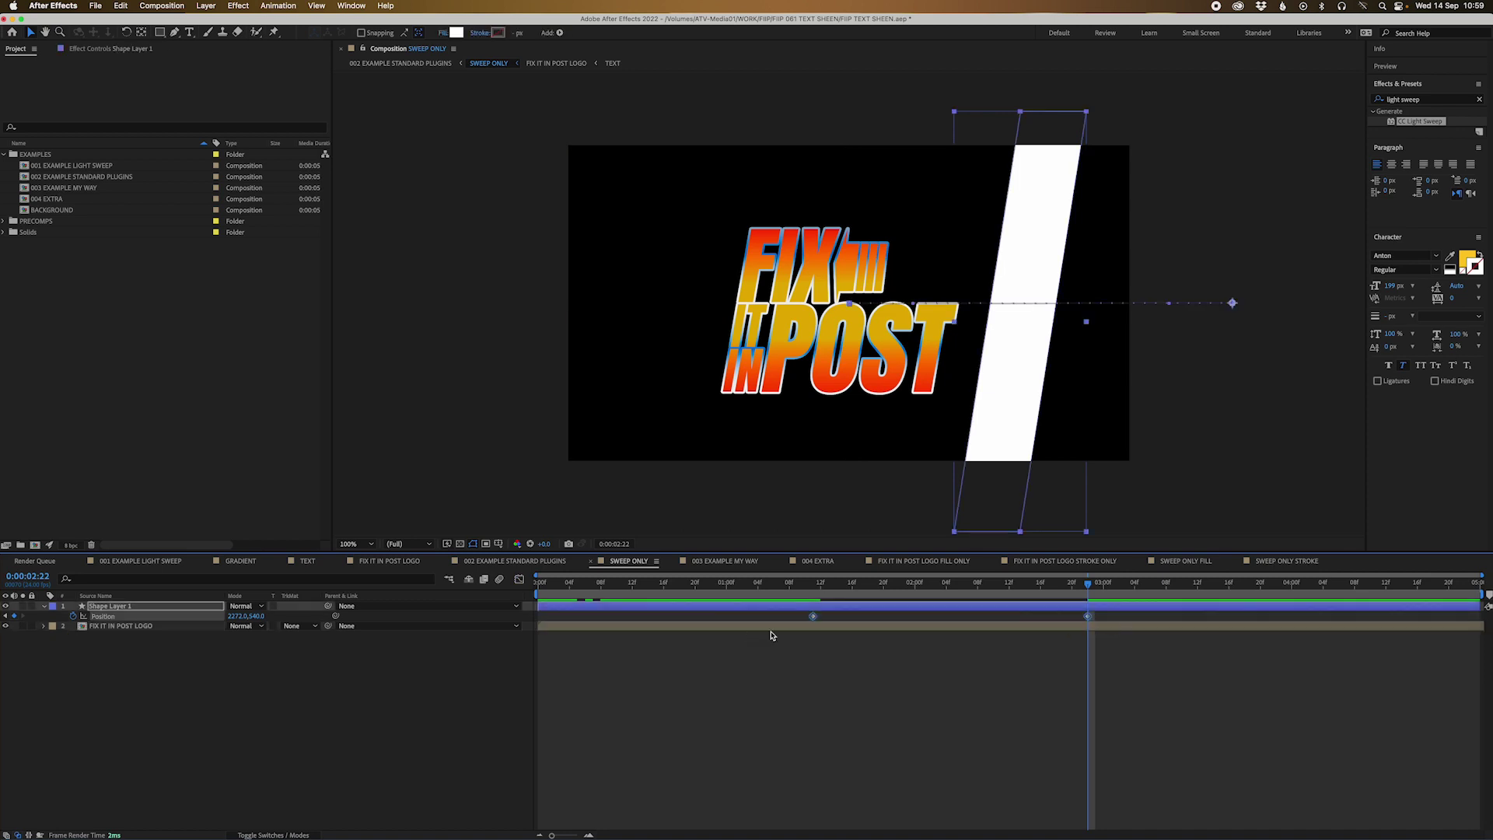
click(518, 579)
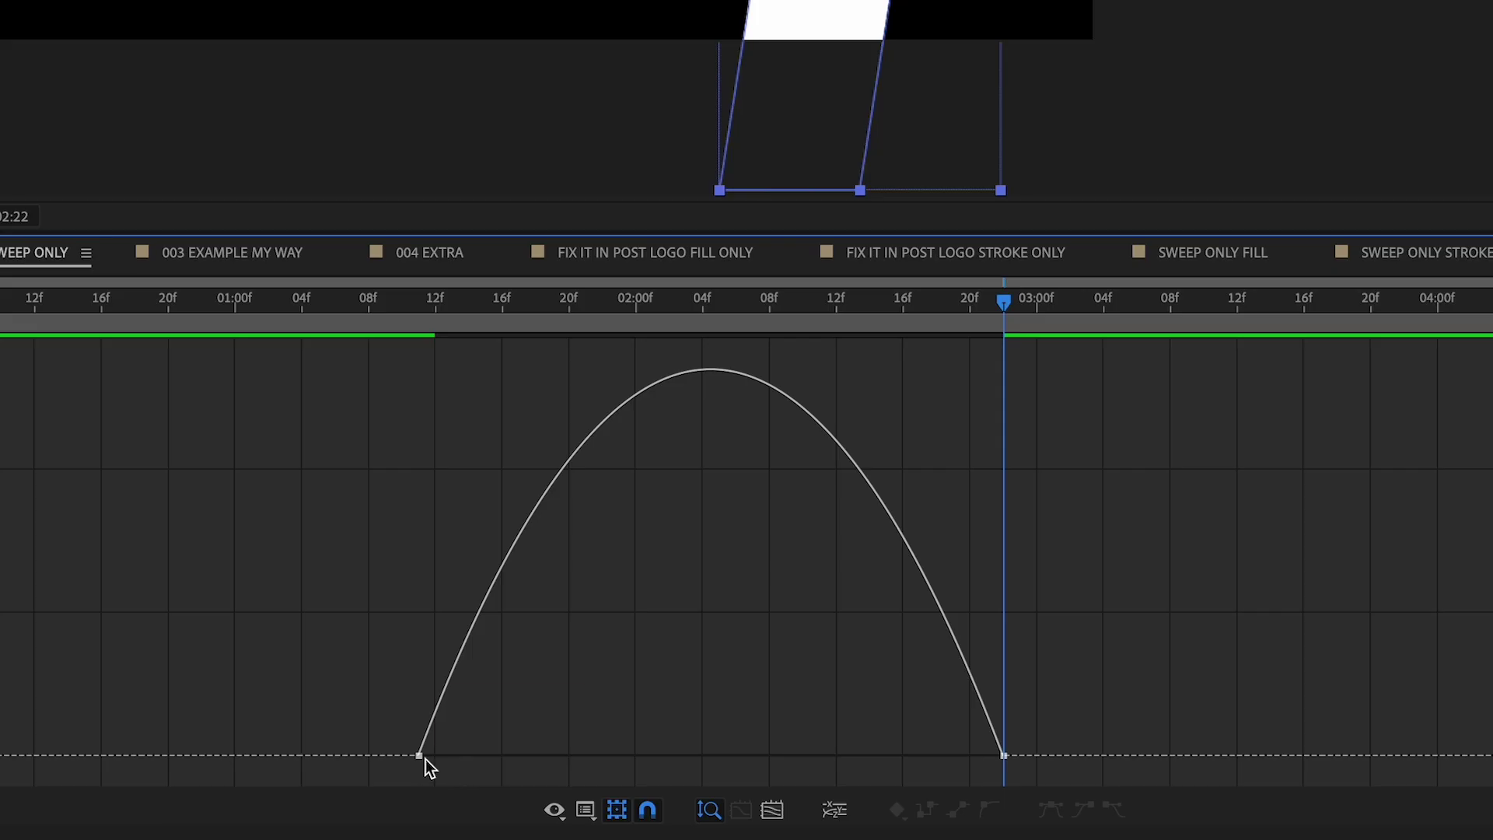
click(421, 759)
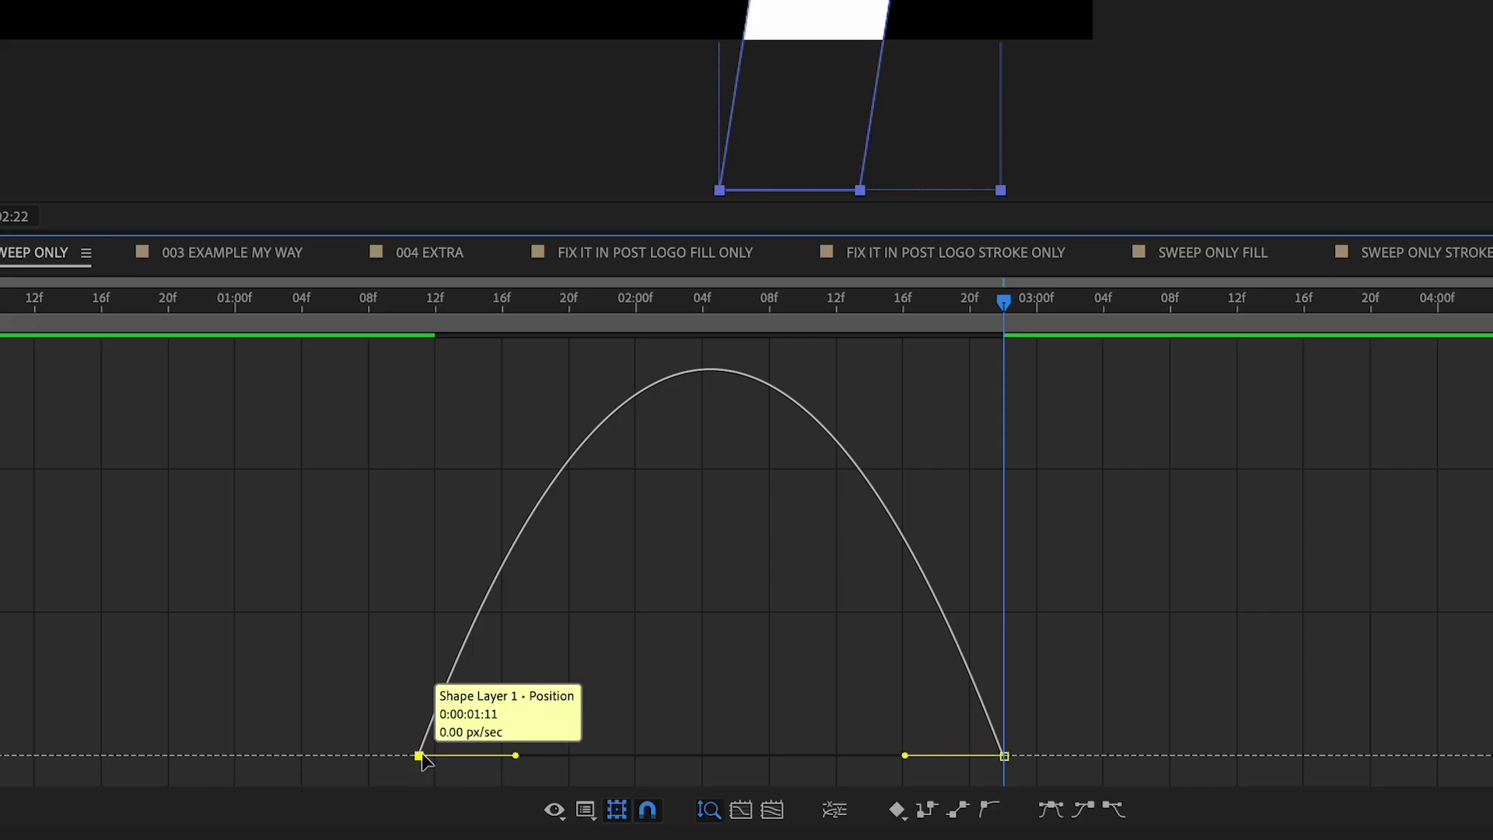
click(591, 813)
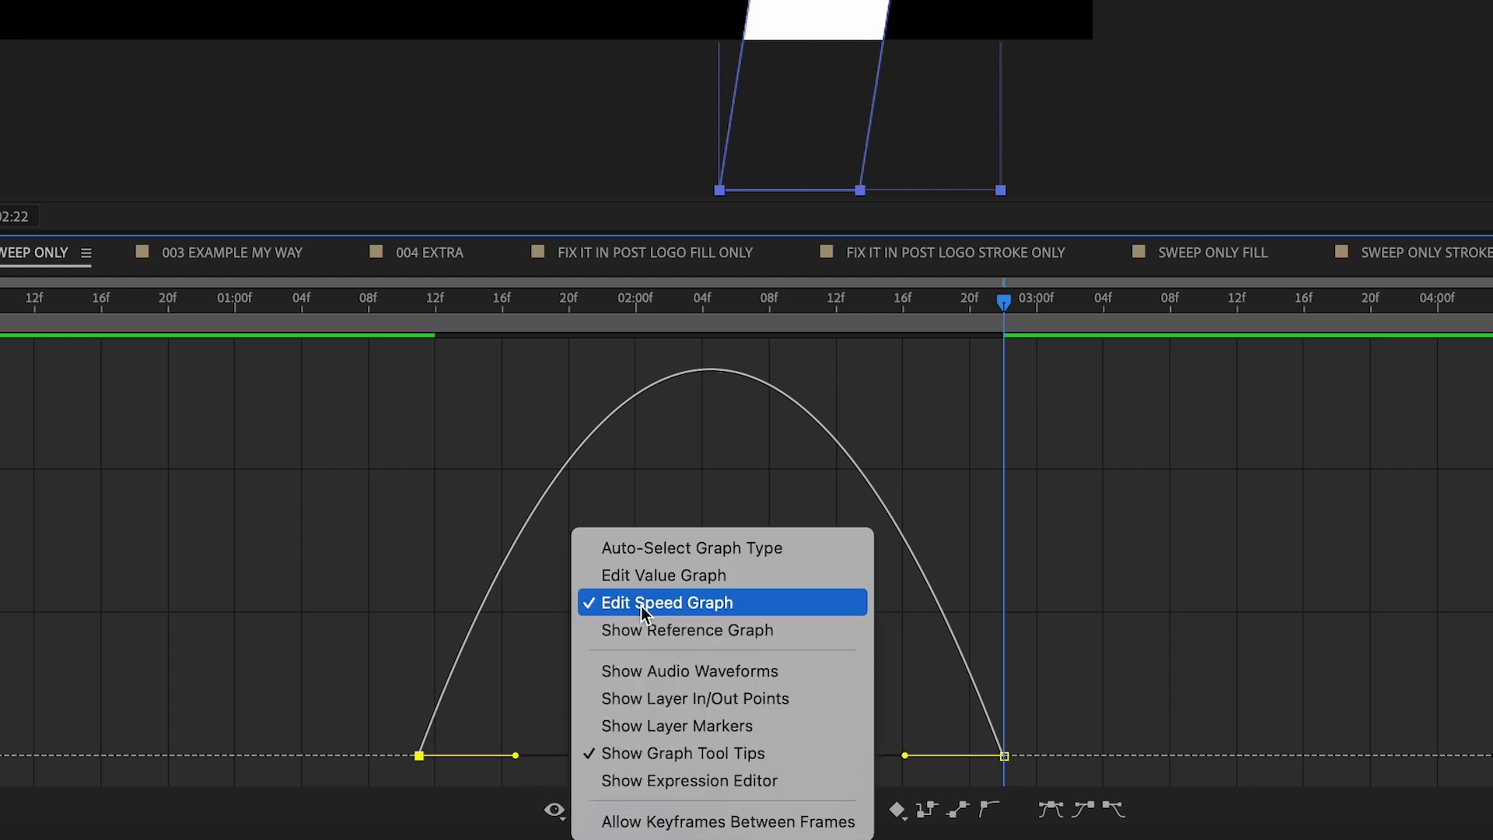
click(384, 776)
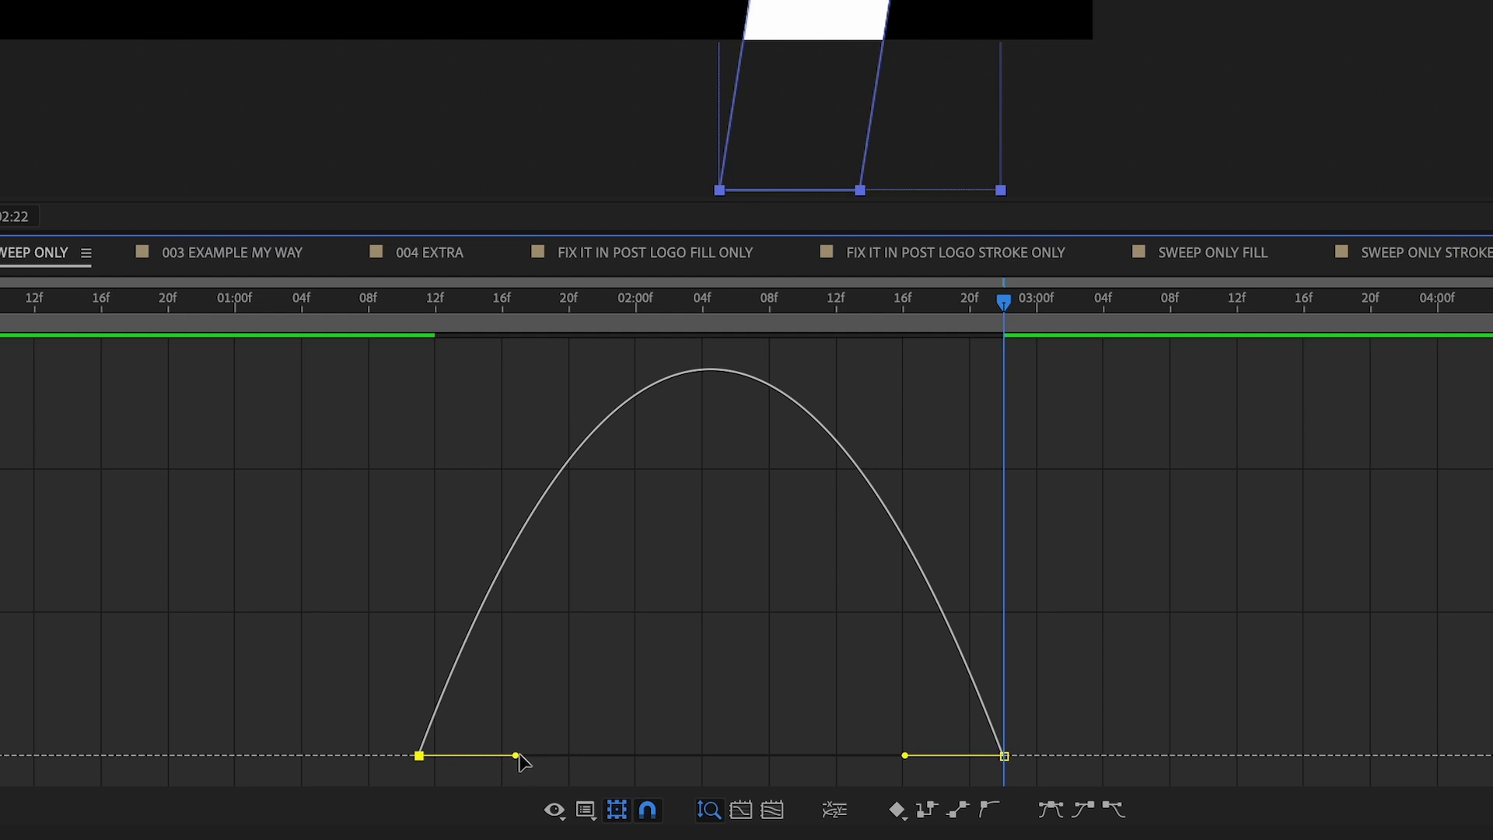
drag(517, 756, 659, 755)
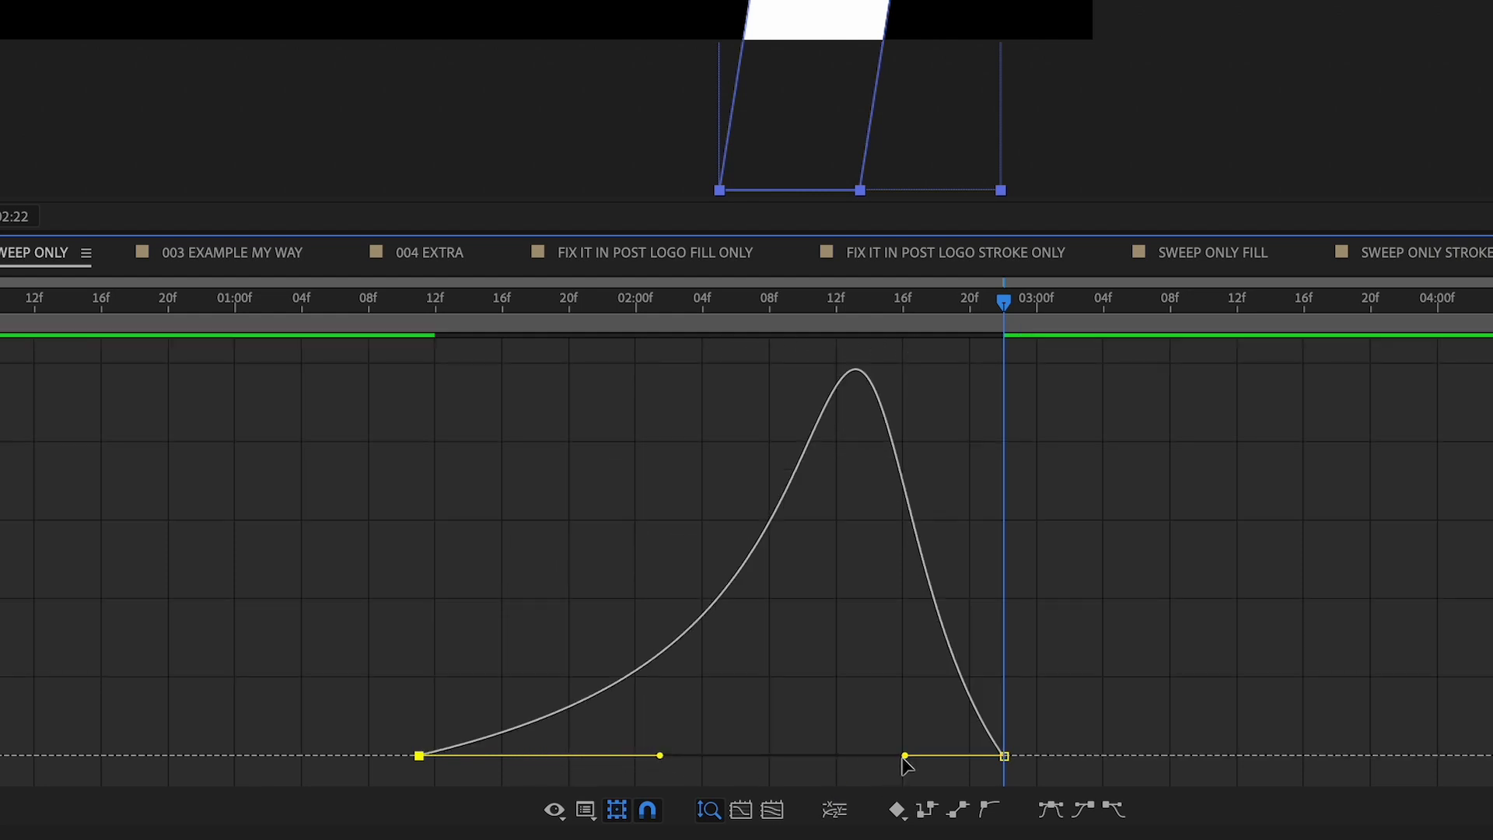
drag(803, 770, 722, 779)
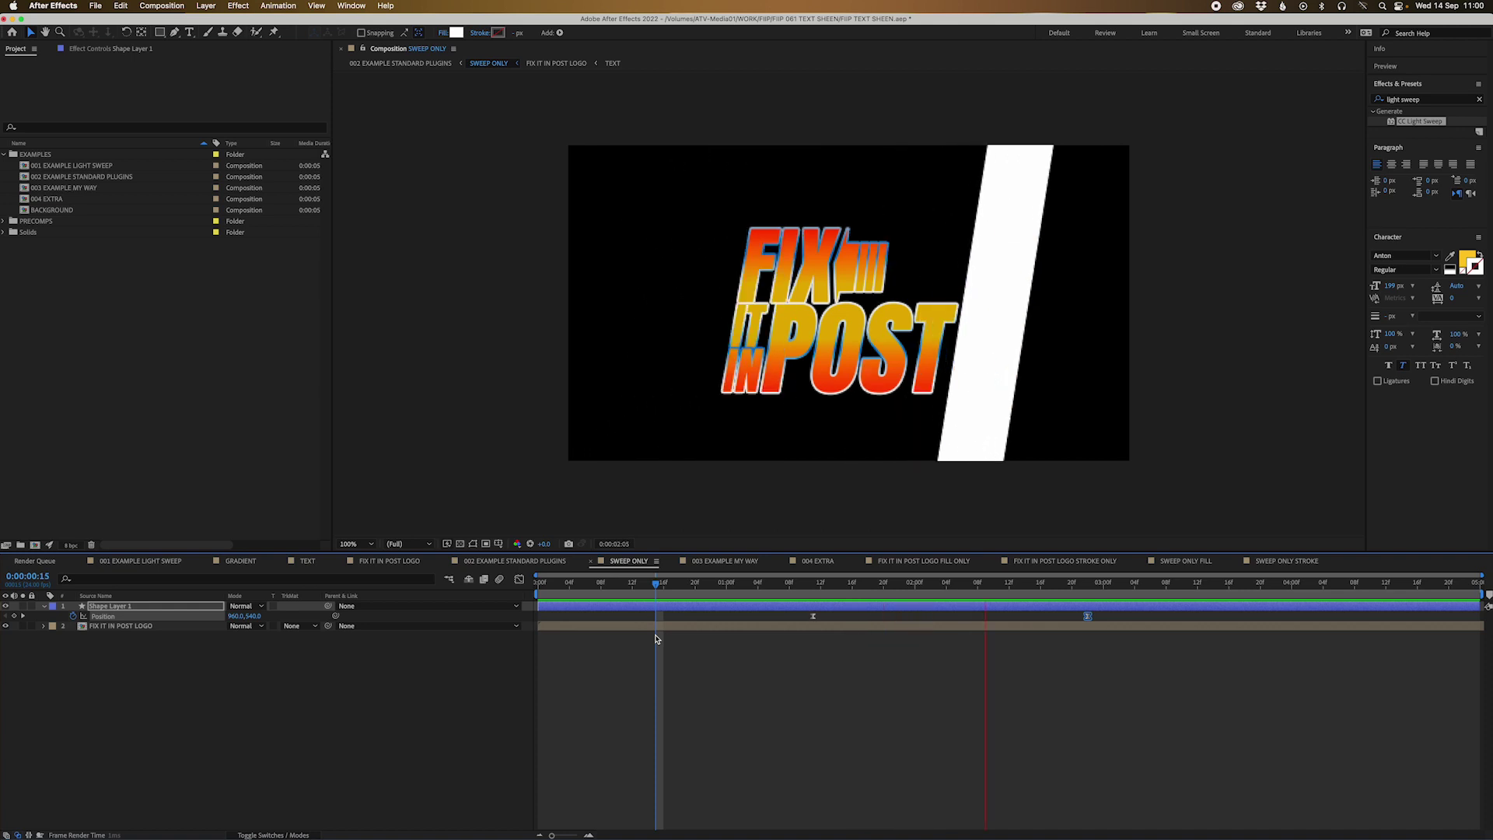
key(space)
Step: Place the FIX IT IN POST LOGO layer above Shape Layer 1 and use it as the shape's alpha matte
click(137, 626)
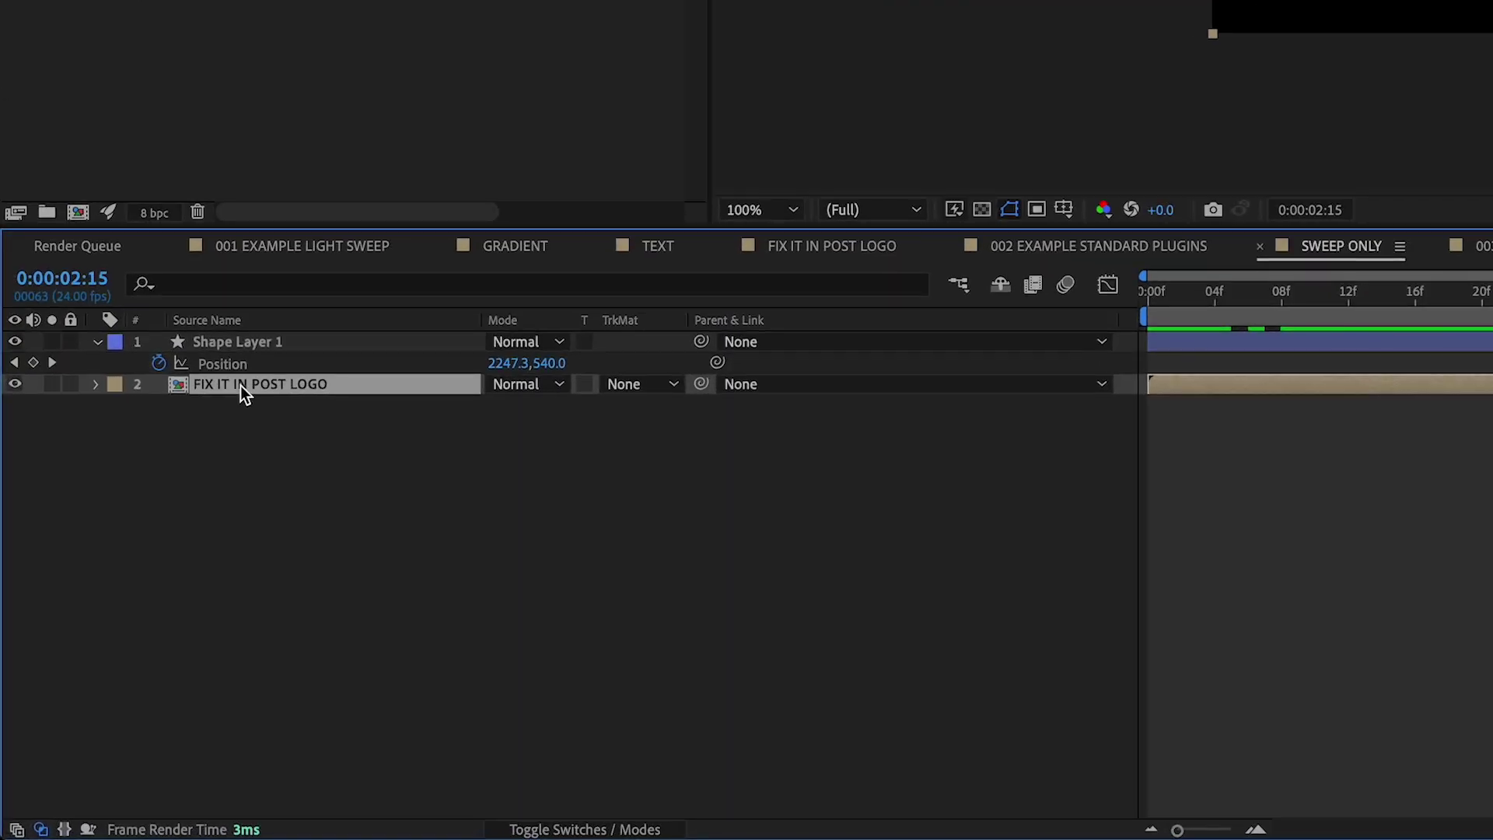
drag(111, 627, 111, 602)
click(576, 424)
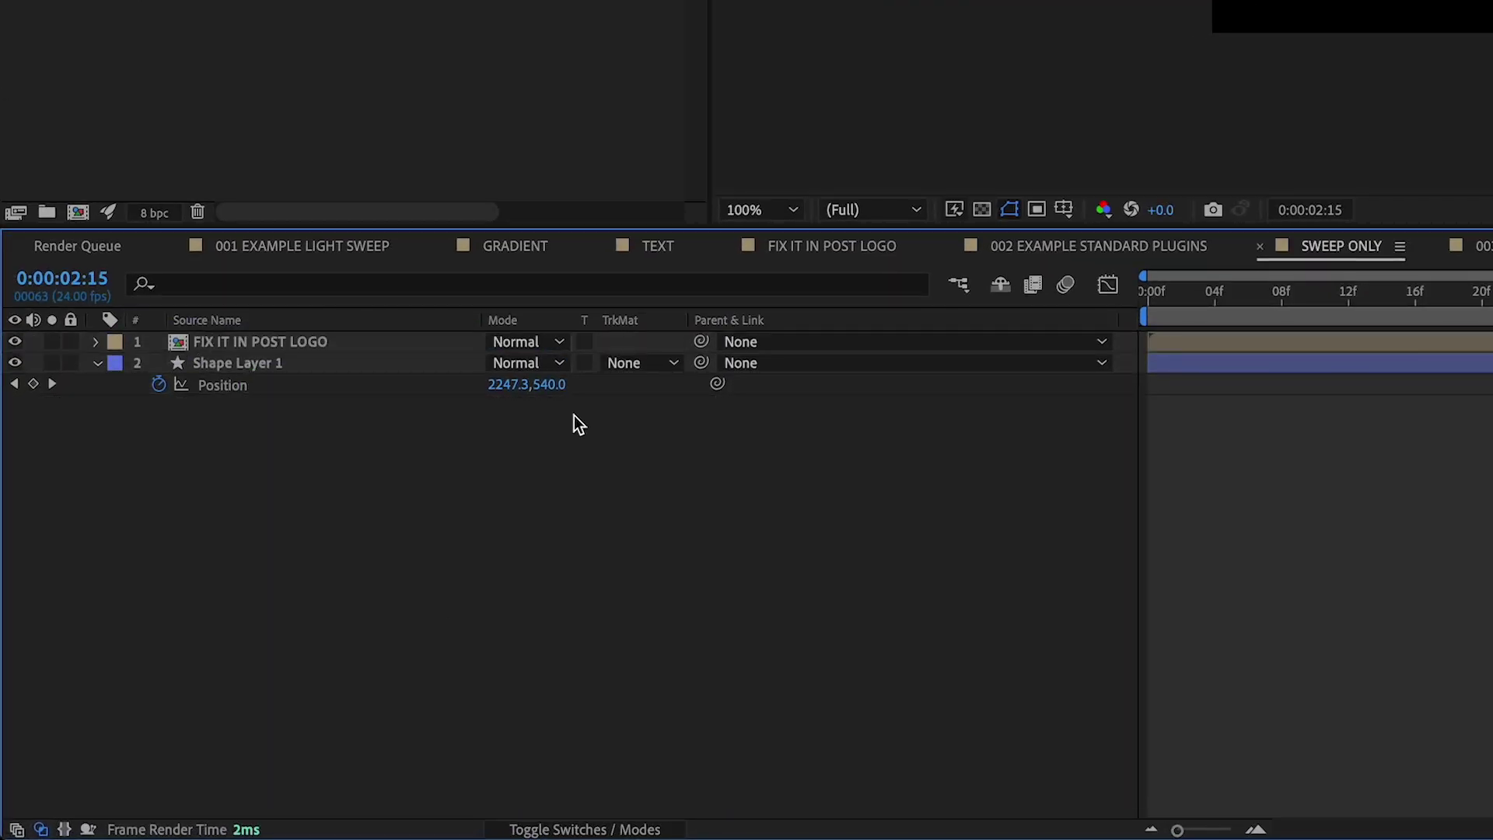
click(628, 362)
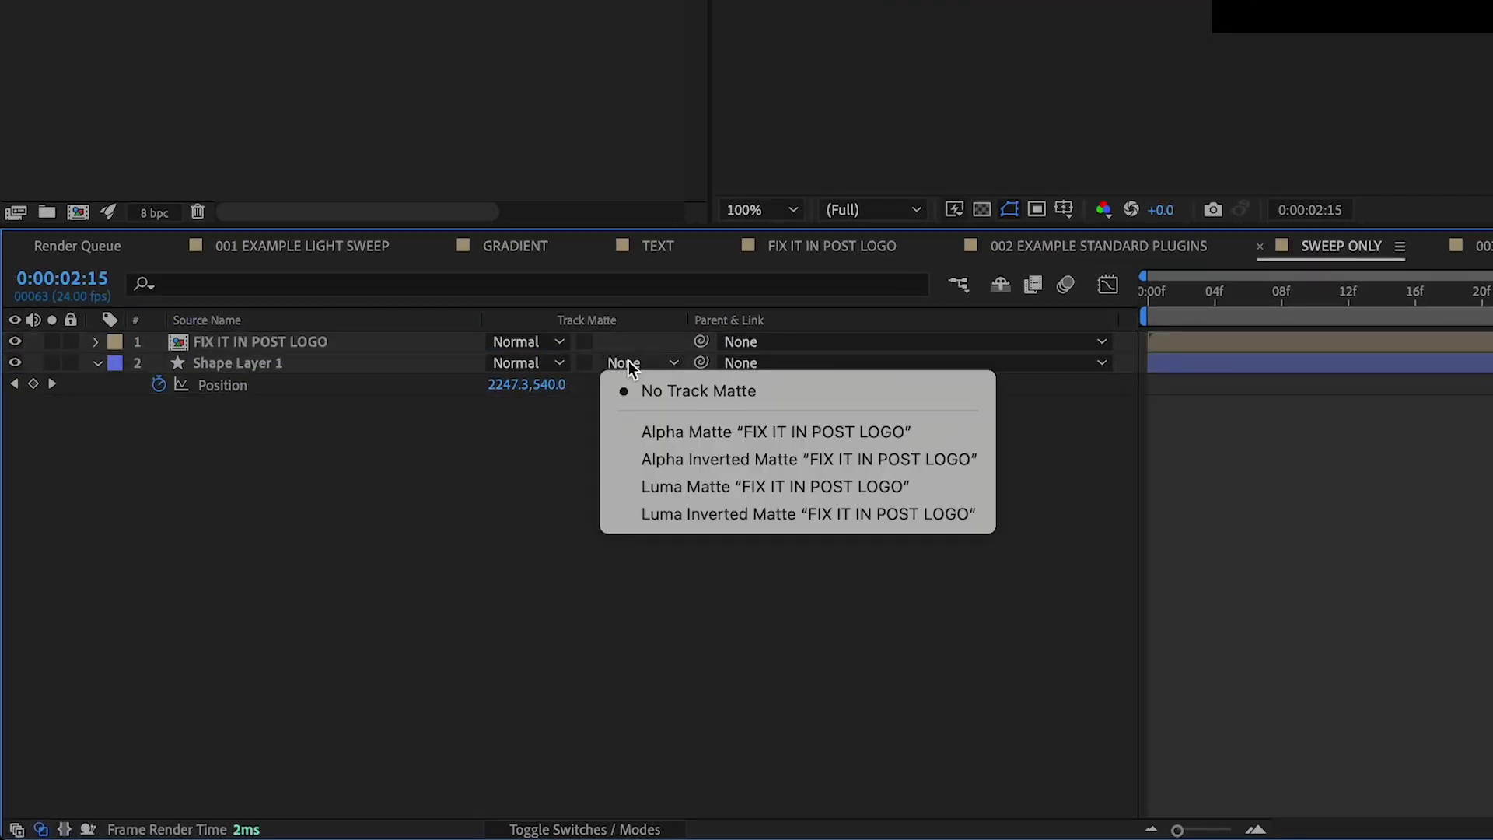
click(703, 426)
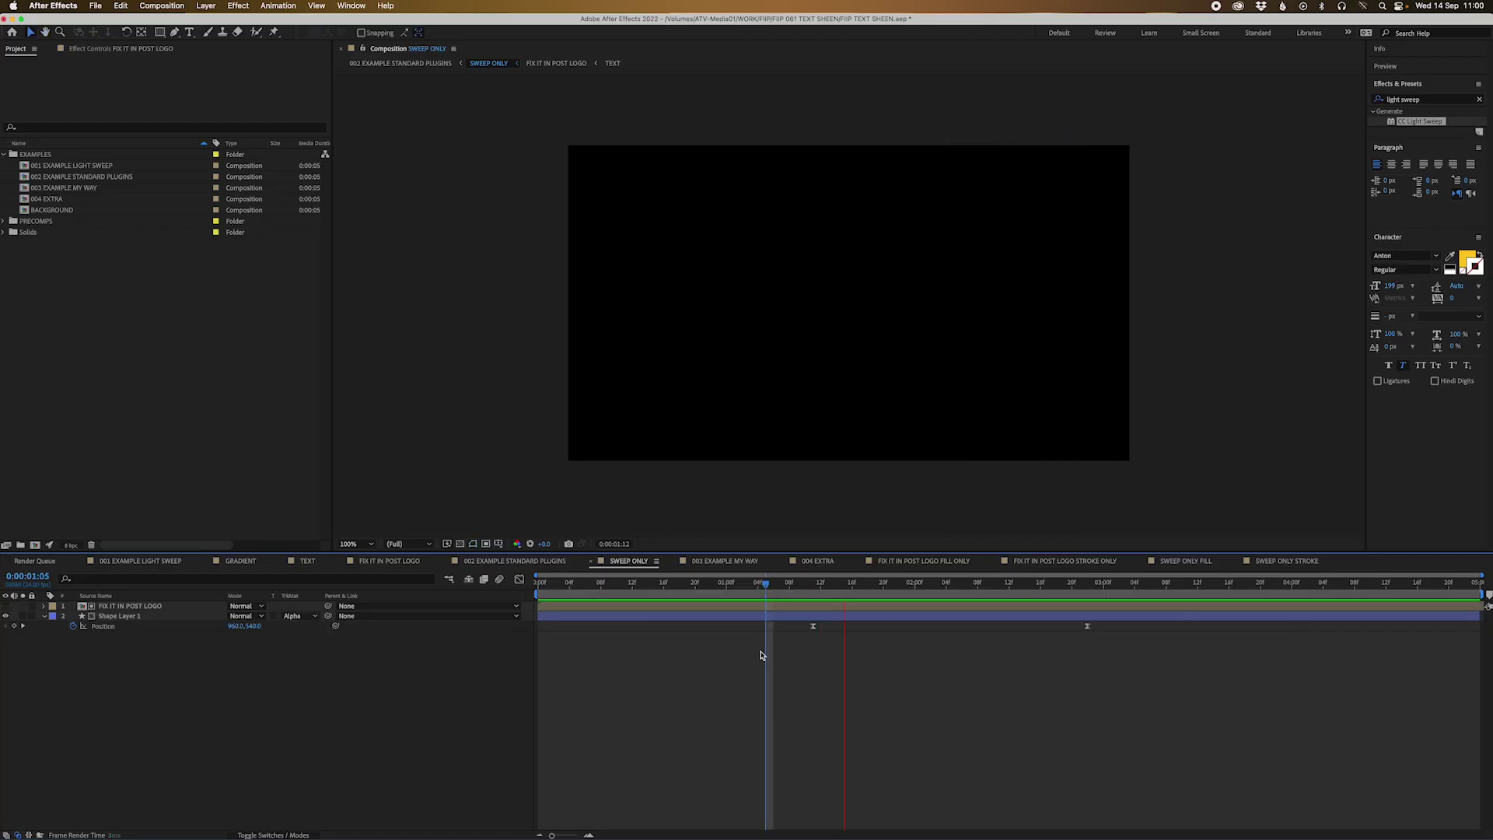
key(space)
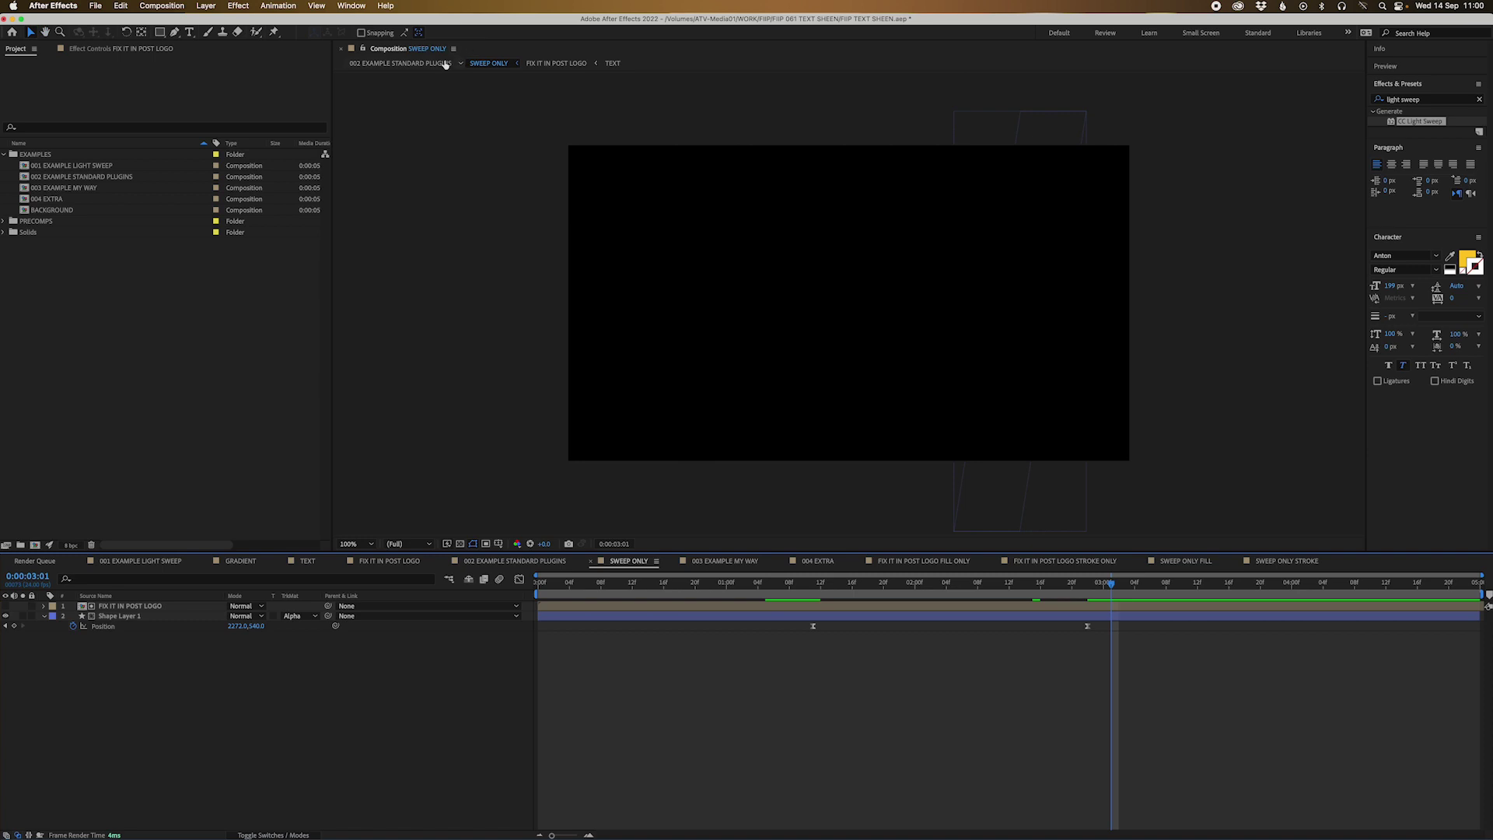
Step: Return to the 002 EXAMPLE STANDARD PLUGINS composition and extend the work area's end to about 0:00:03:13
click(445, 65)
drag(843, 587, 703, 589)
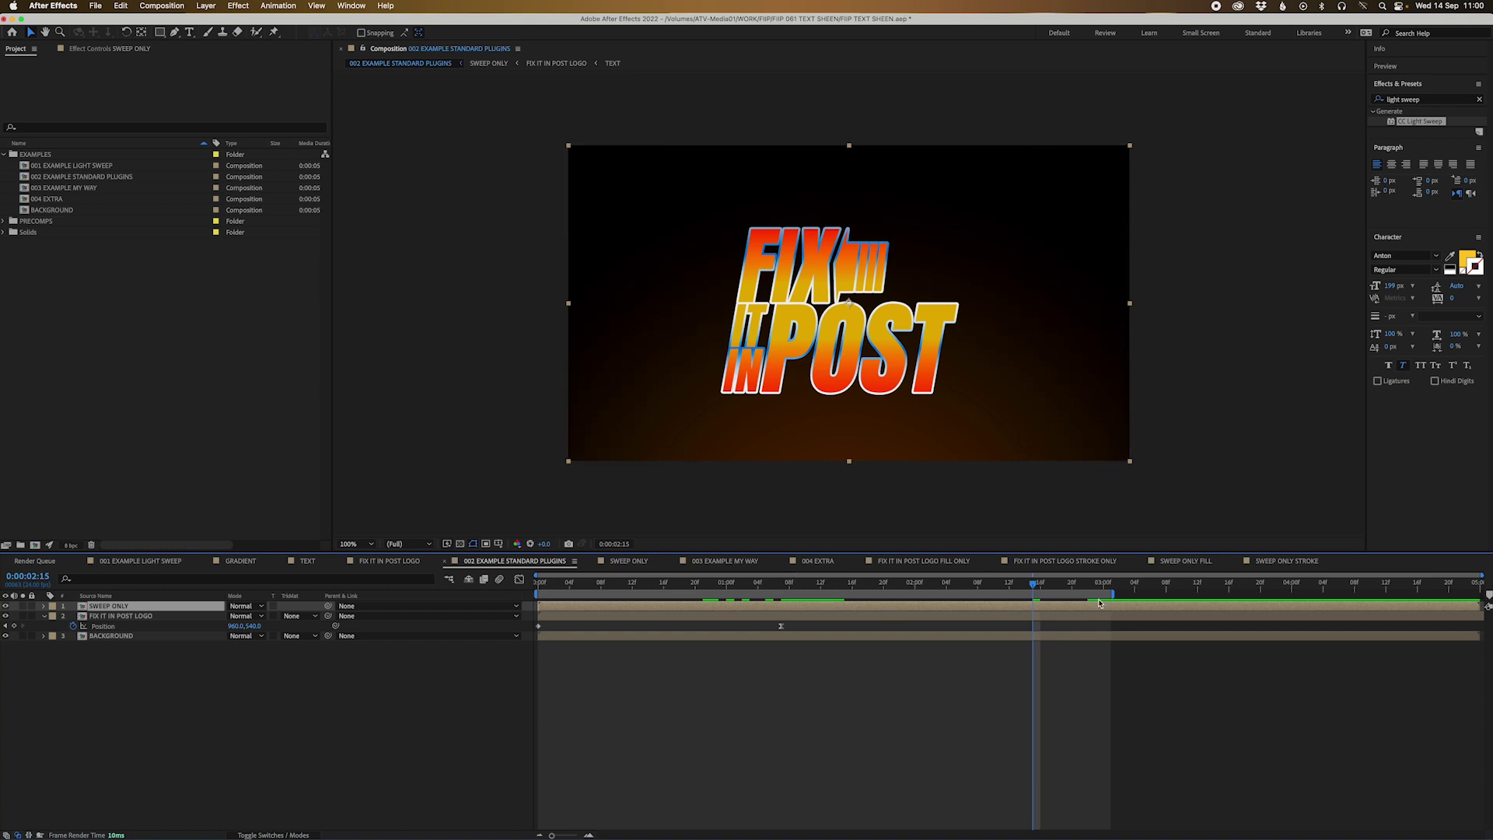
drag(1115, 594, 1206, 594)
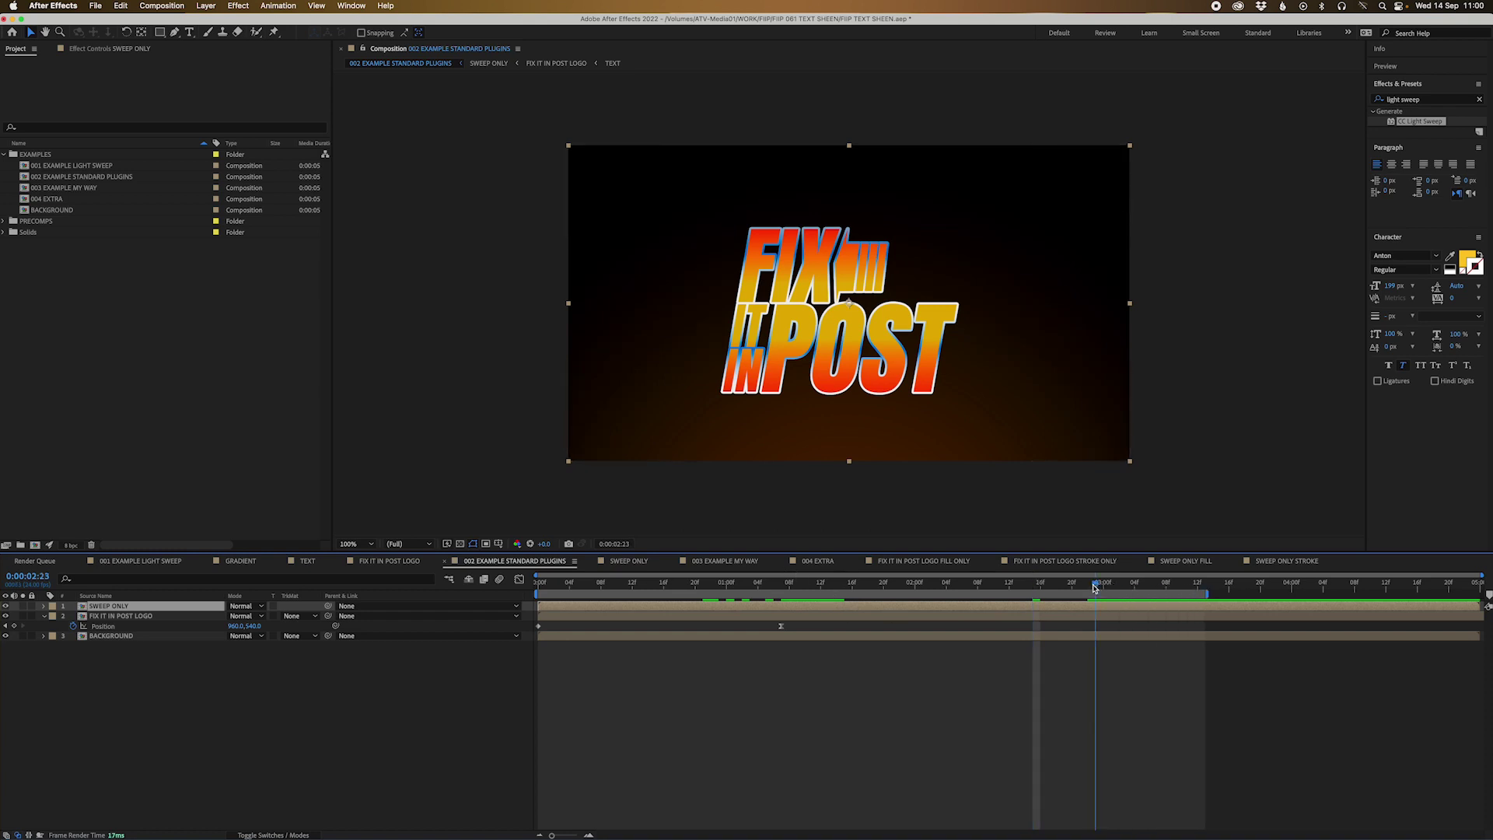
Step: Retime the bar's Position keyframes in SWEEP ONLY to about 0:00:01:02 and 0:00:03:11, and preview the parent composition
double_click(1101, 611)
drag(1089, 631, 1133, 631)
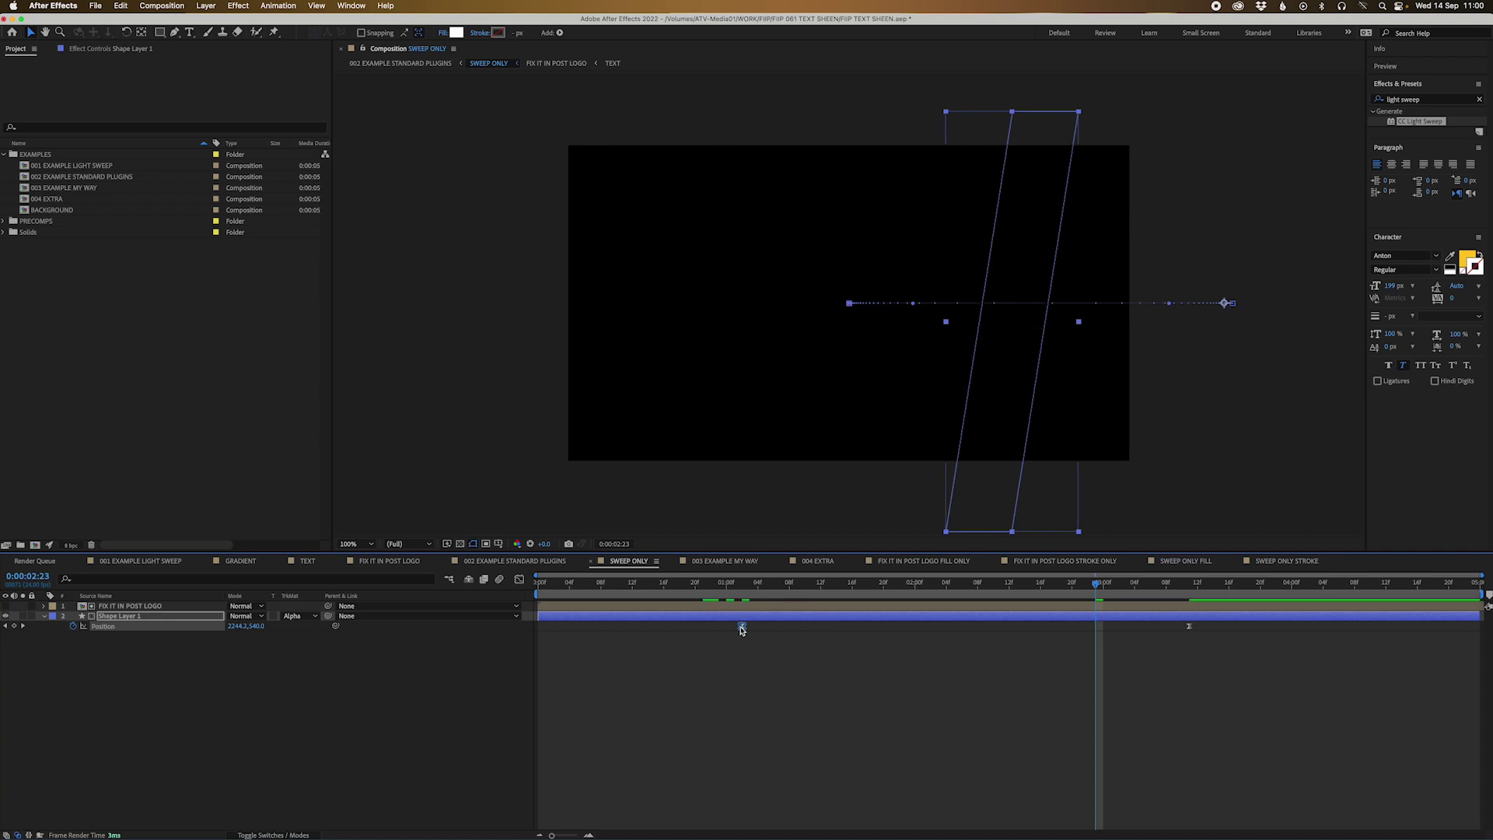
click(423, 63)
click(736, 584)
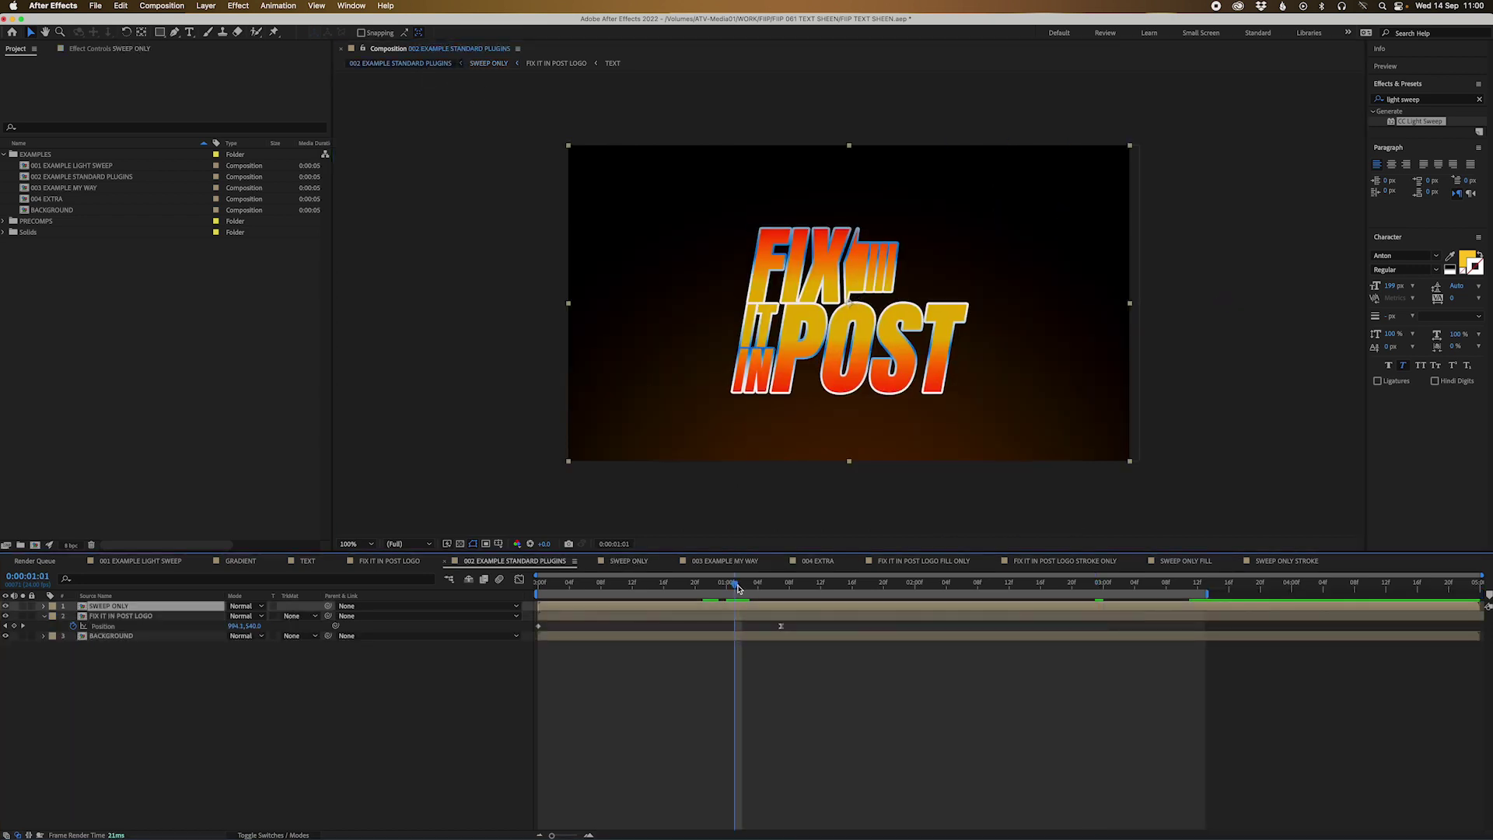
key(space)
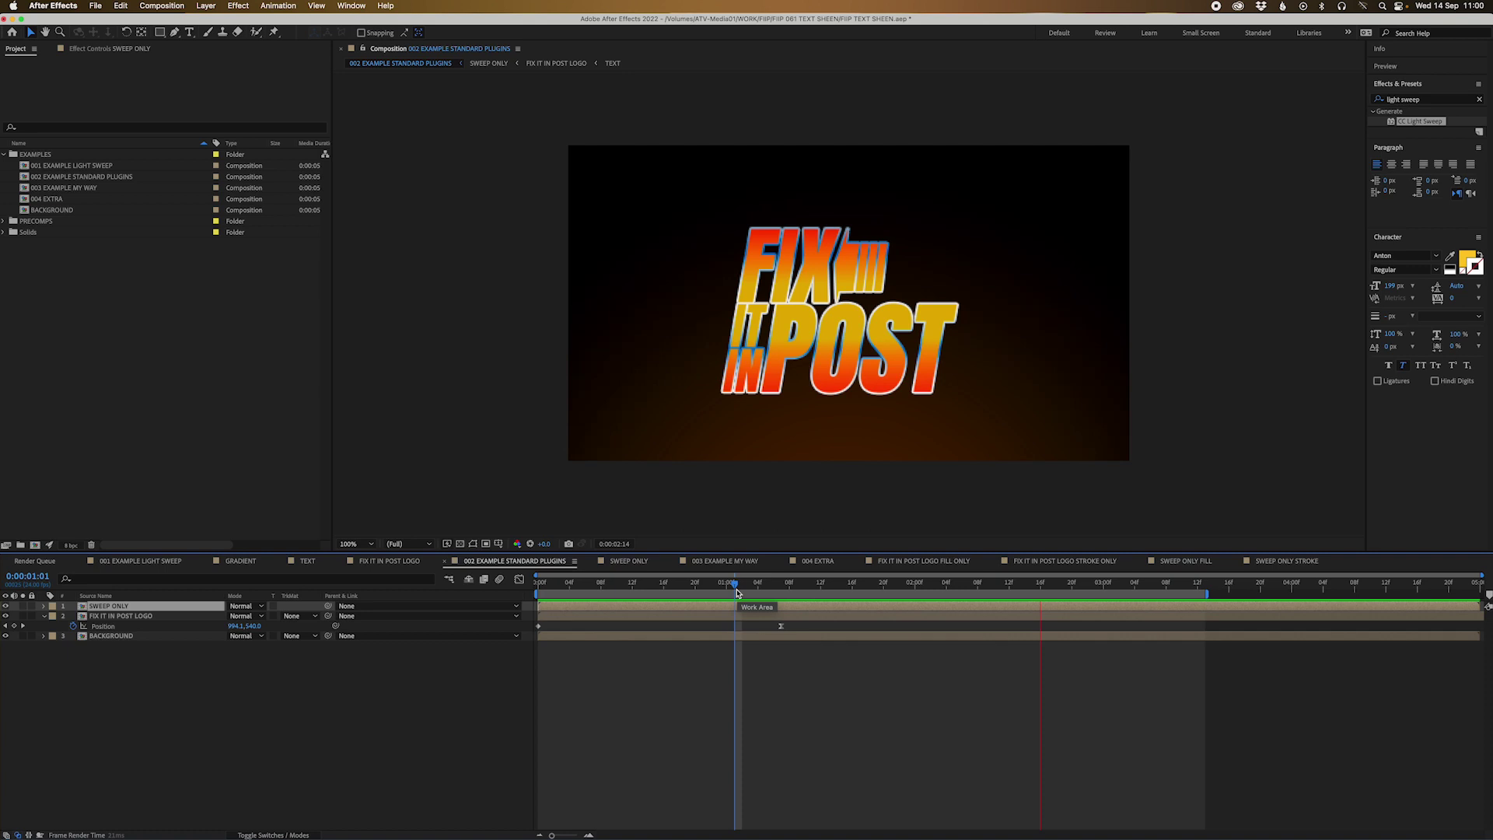
key(space)
Step: Delete the existing Glow effect from the SWEEP ONLY layer
key(e)
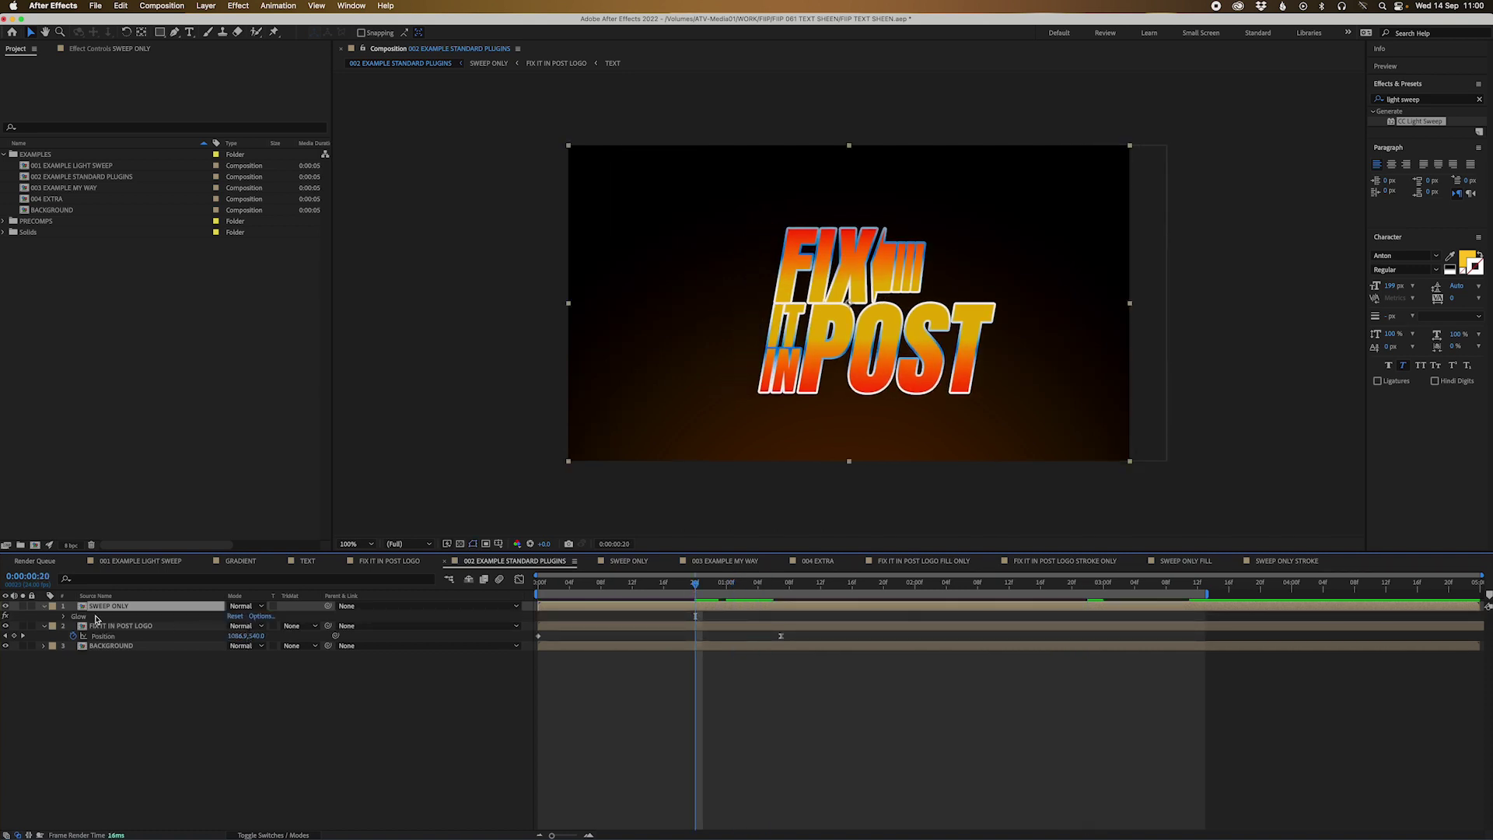
click(88, 618)
key(Delete)
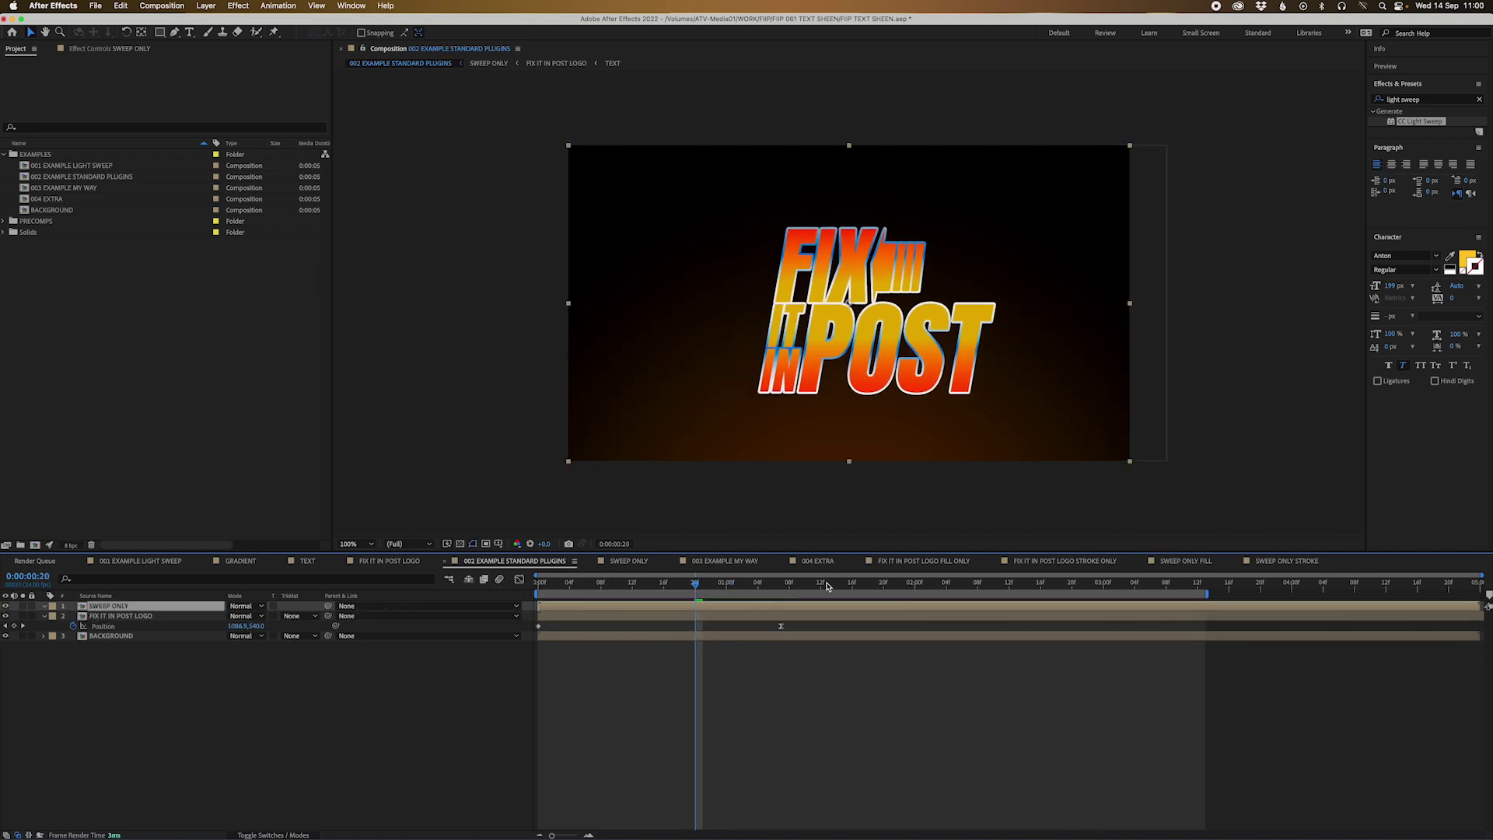
Step: Play back the composition to examine how the plain white sweep crosses the logo without glow
drag(811, 585, 582, 593)
key(space)
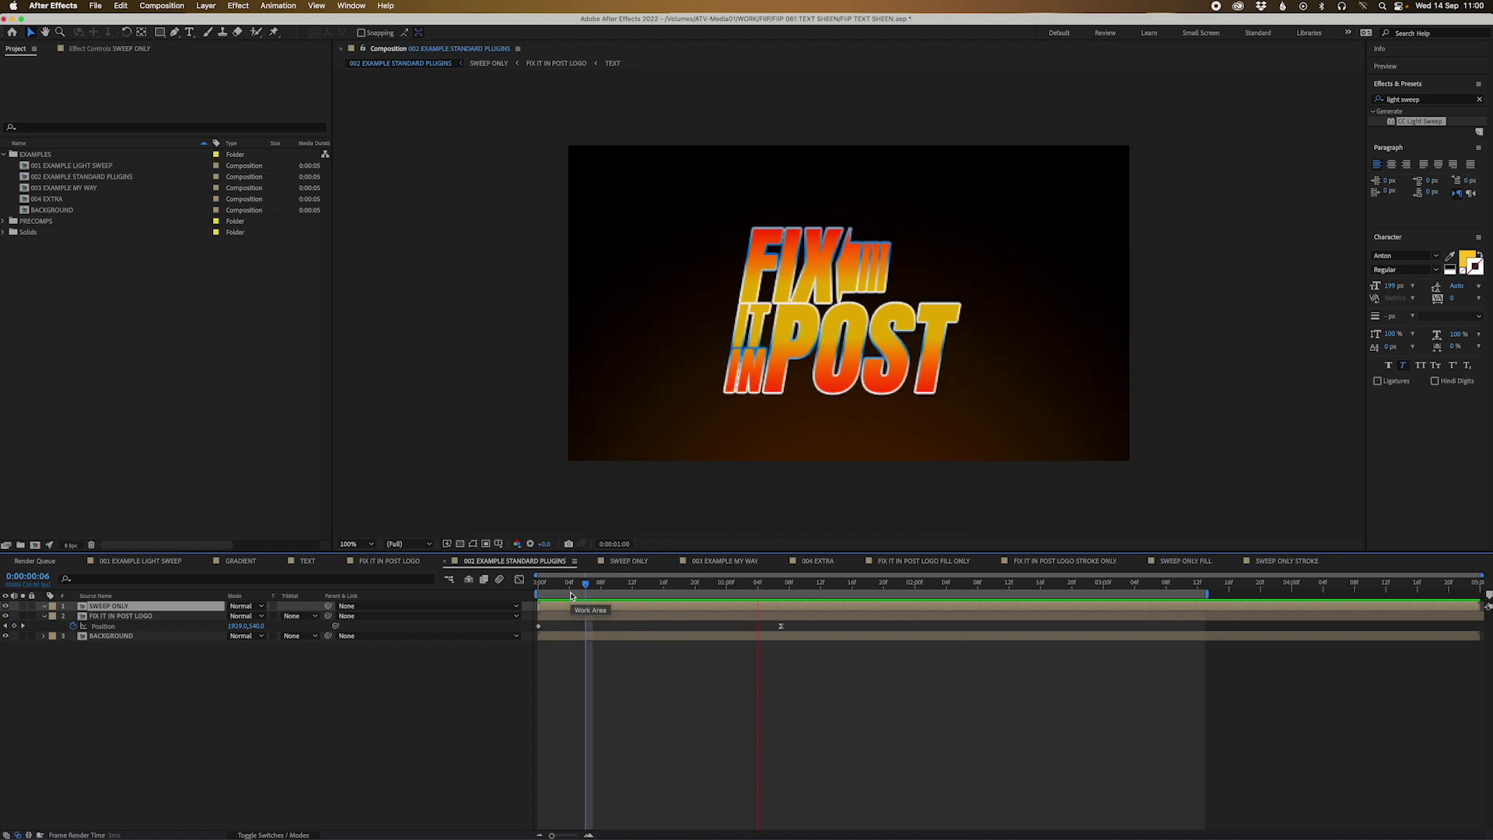
key(space)
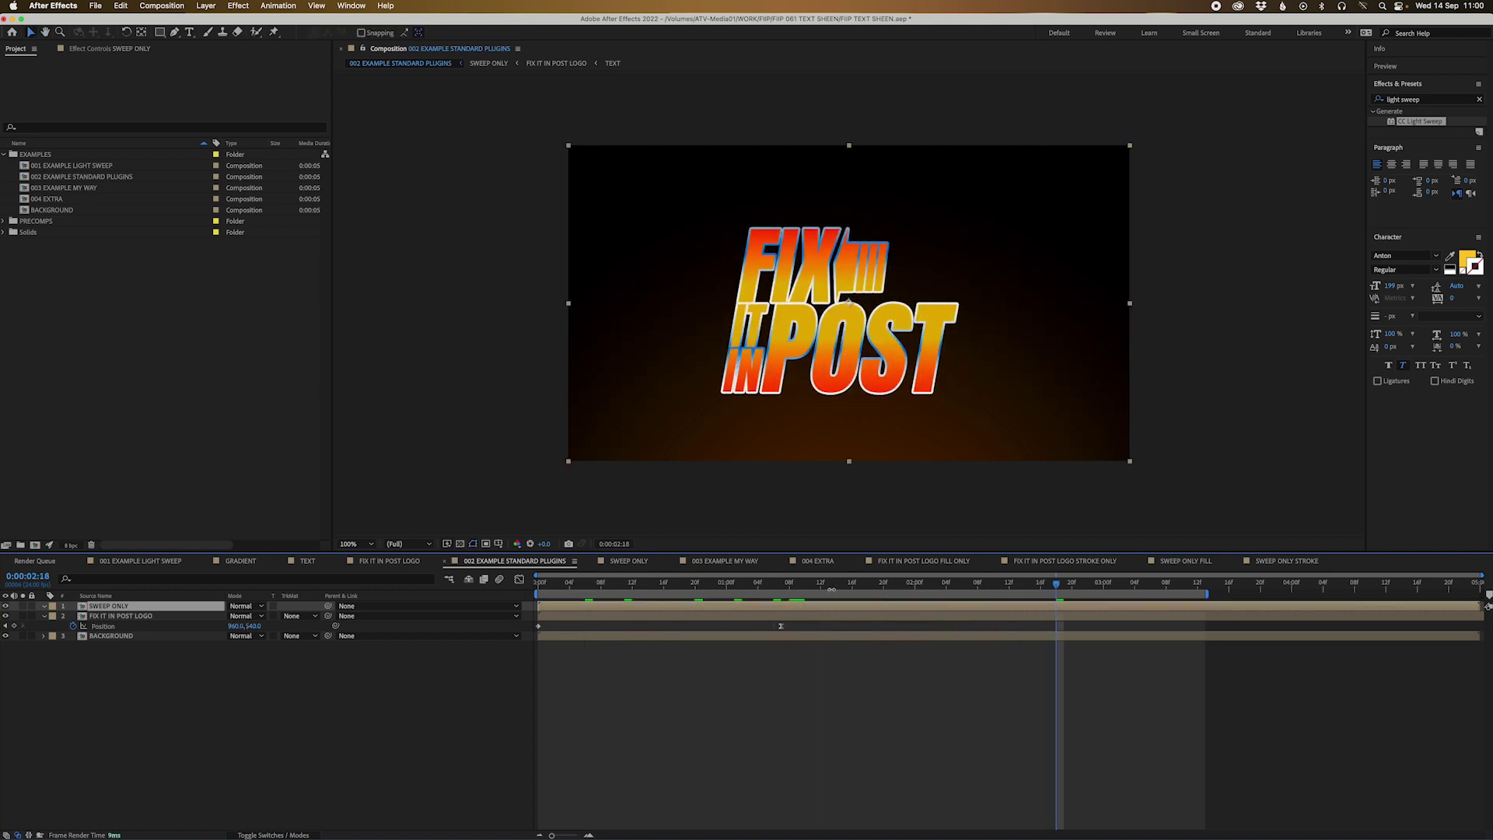
click(745, 587)
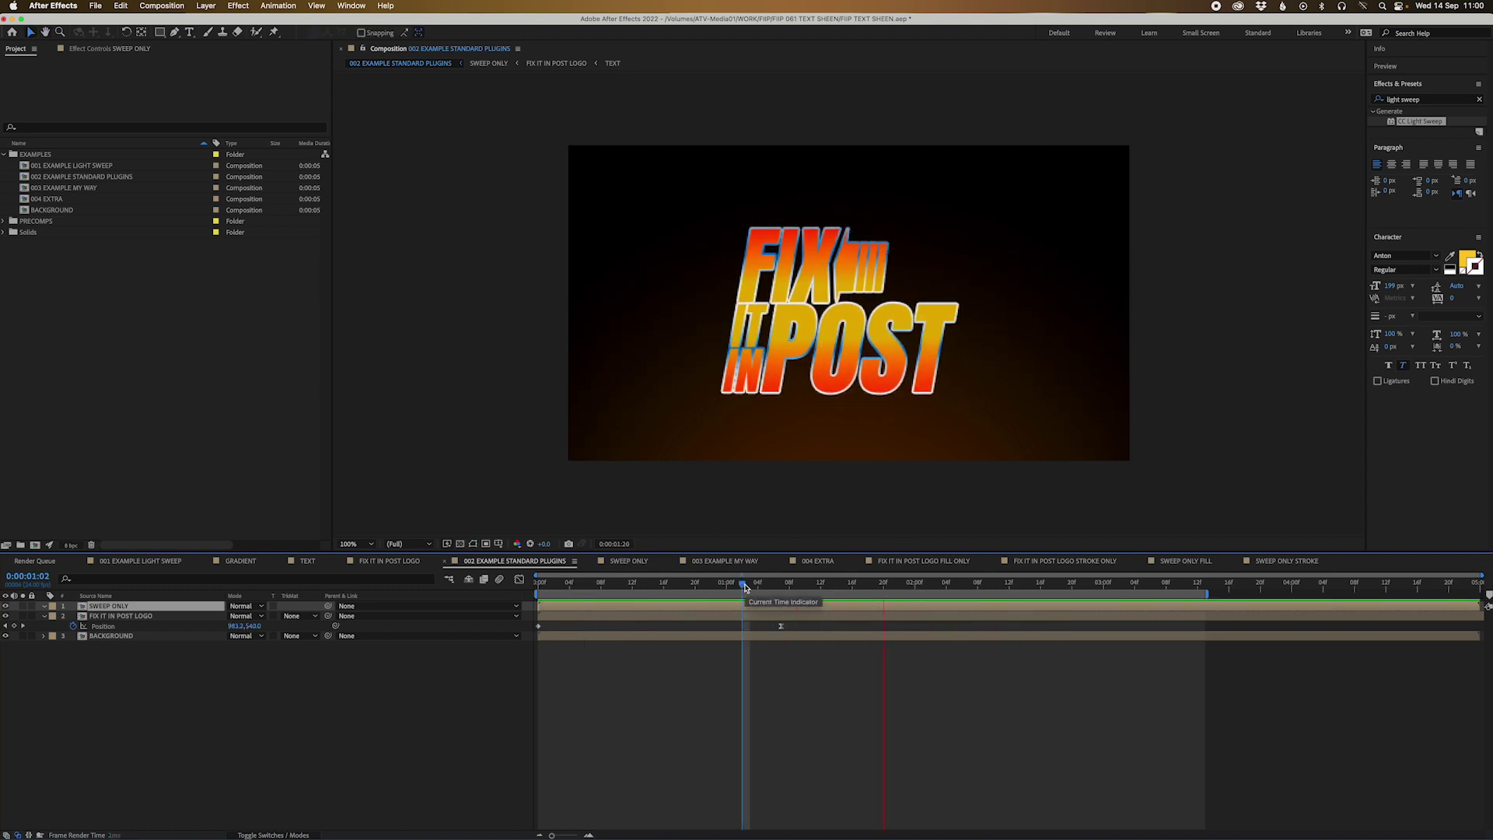
key(space)
drag(774, 588, 727, 591)
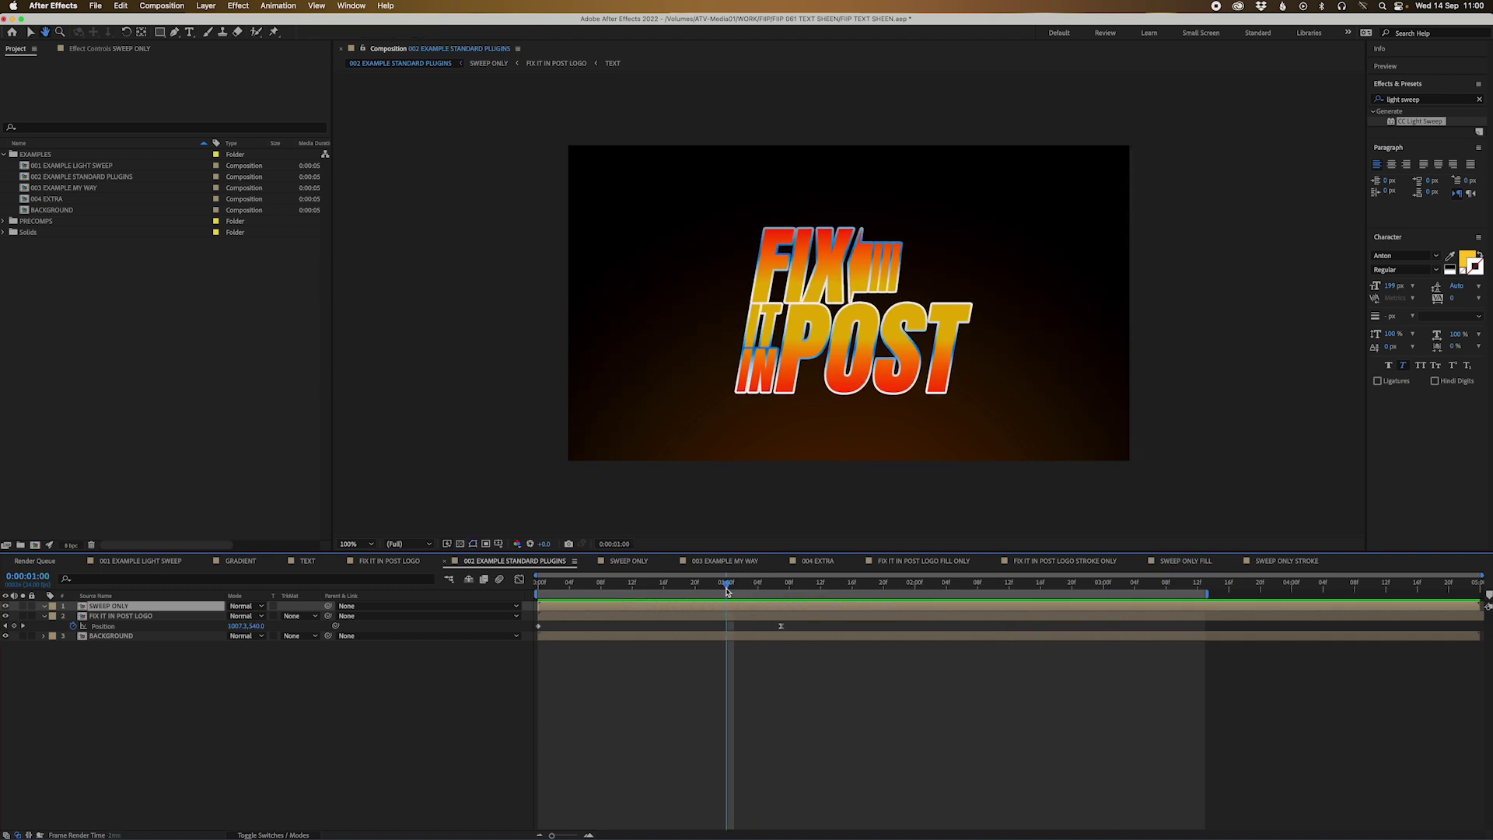
key(space)
key(space)
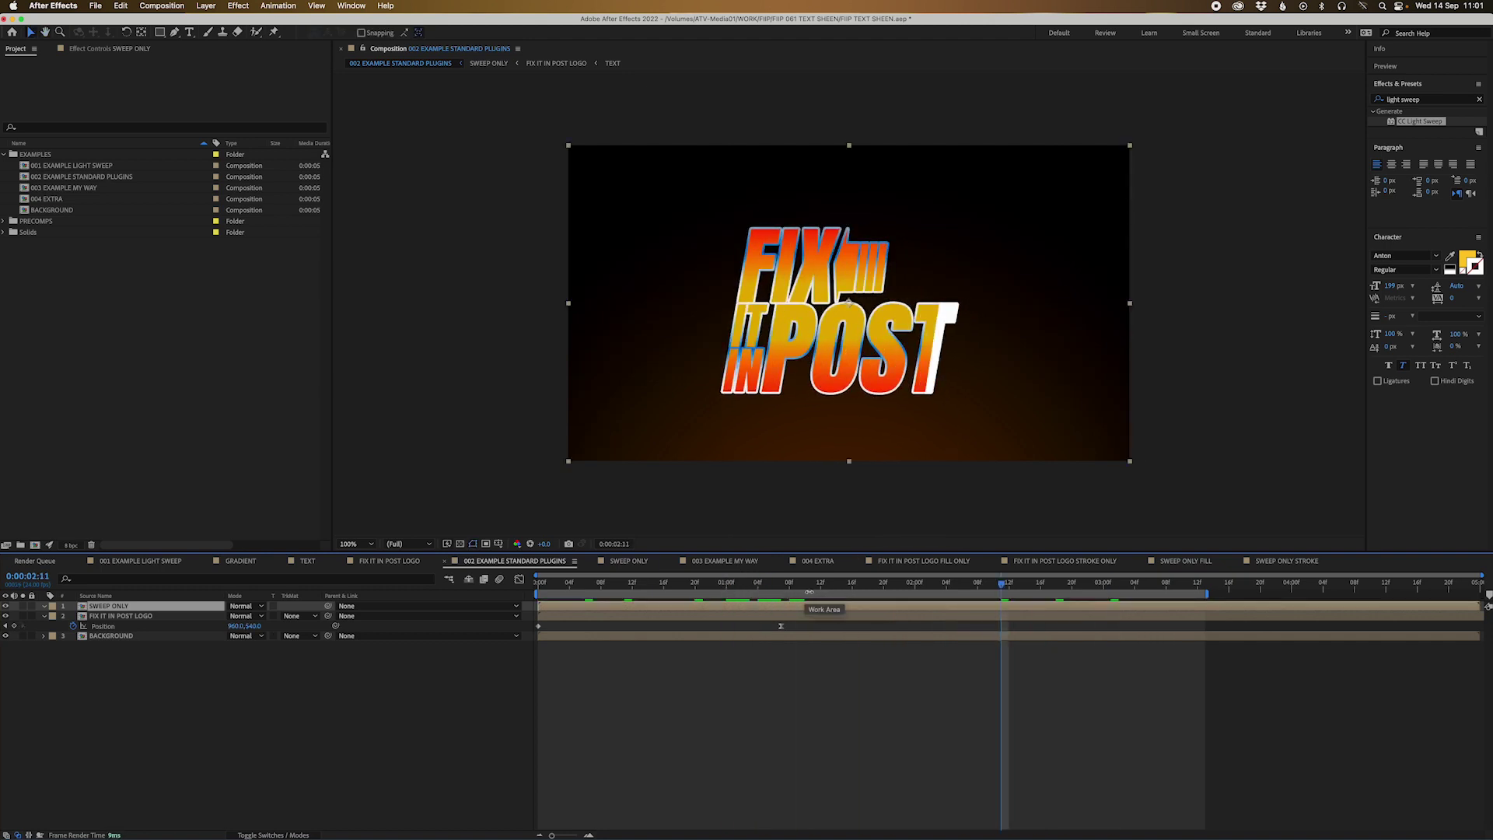
Step: Apply the Stylize Glow effect to the SWEEP ONLY layer, viewing the sweep over the logo at 0:00:02:06
drag(901, 588, 963, 589)
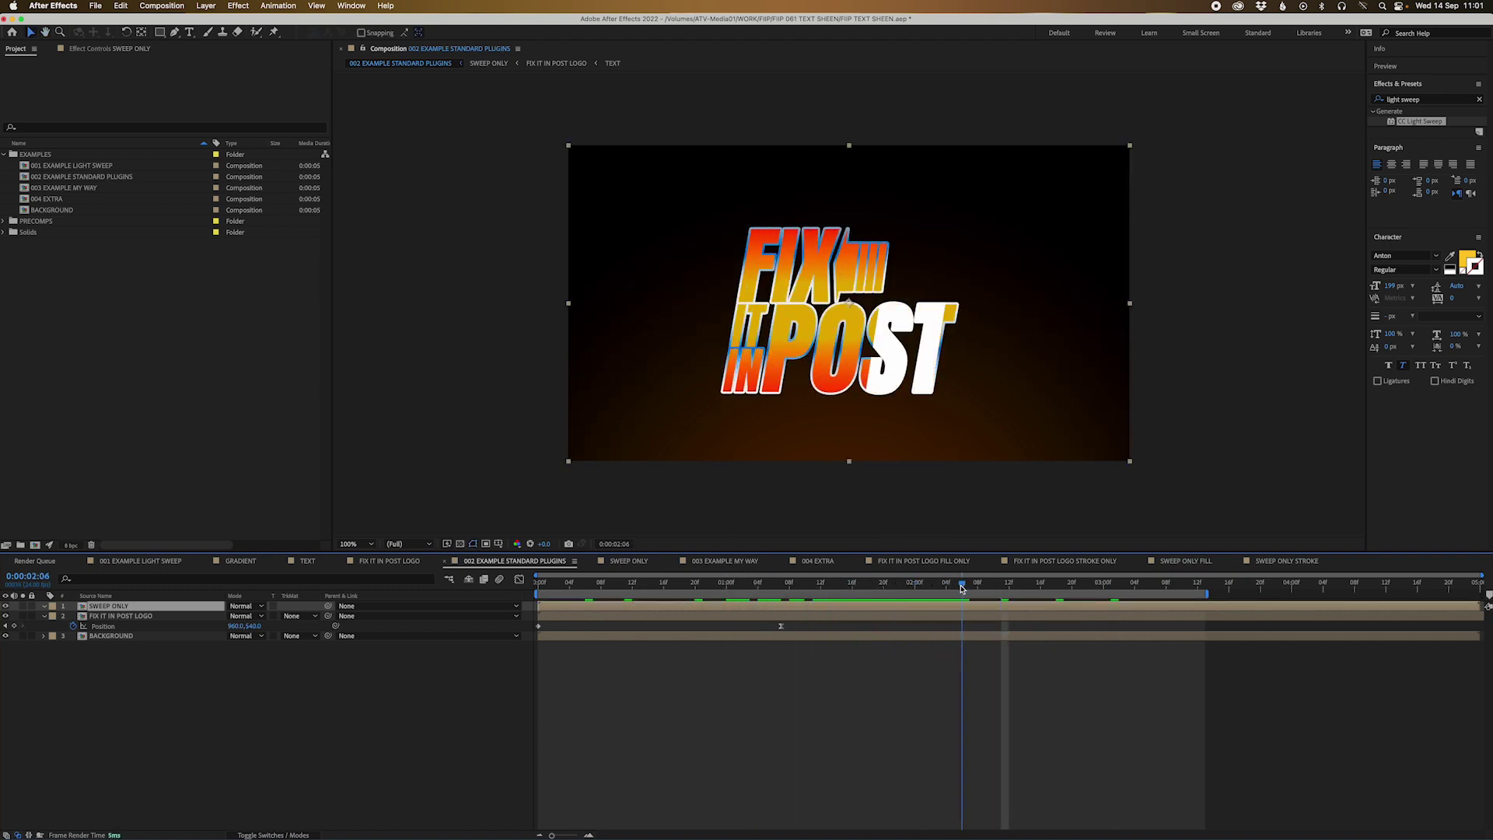
click(1433, 101)
text(glow)
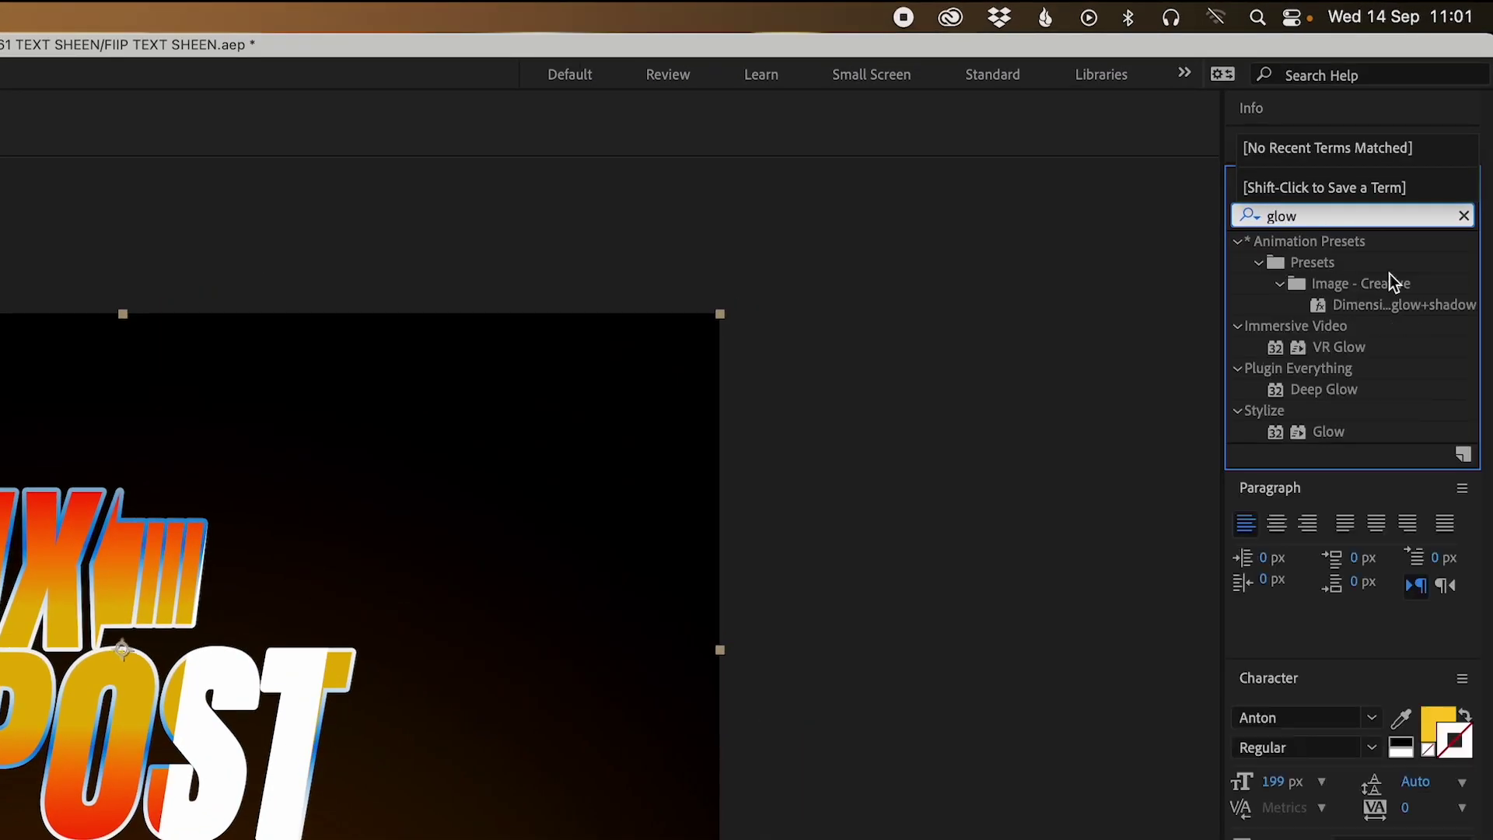
click(1331, 431)
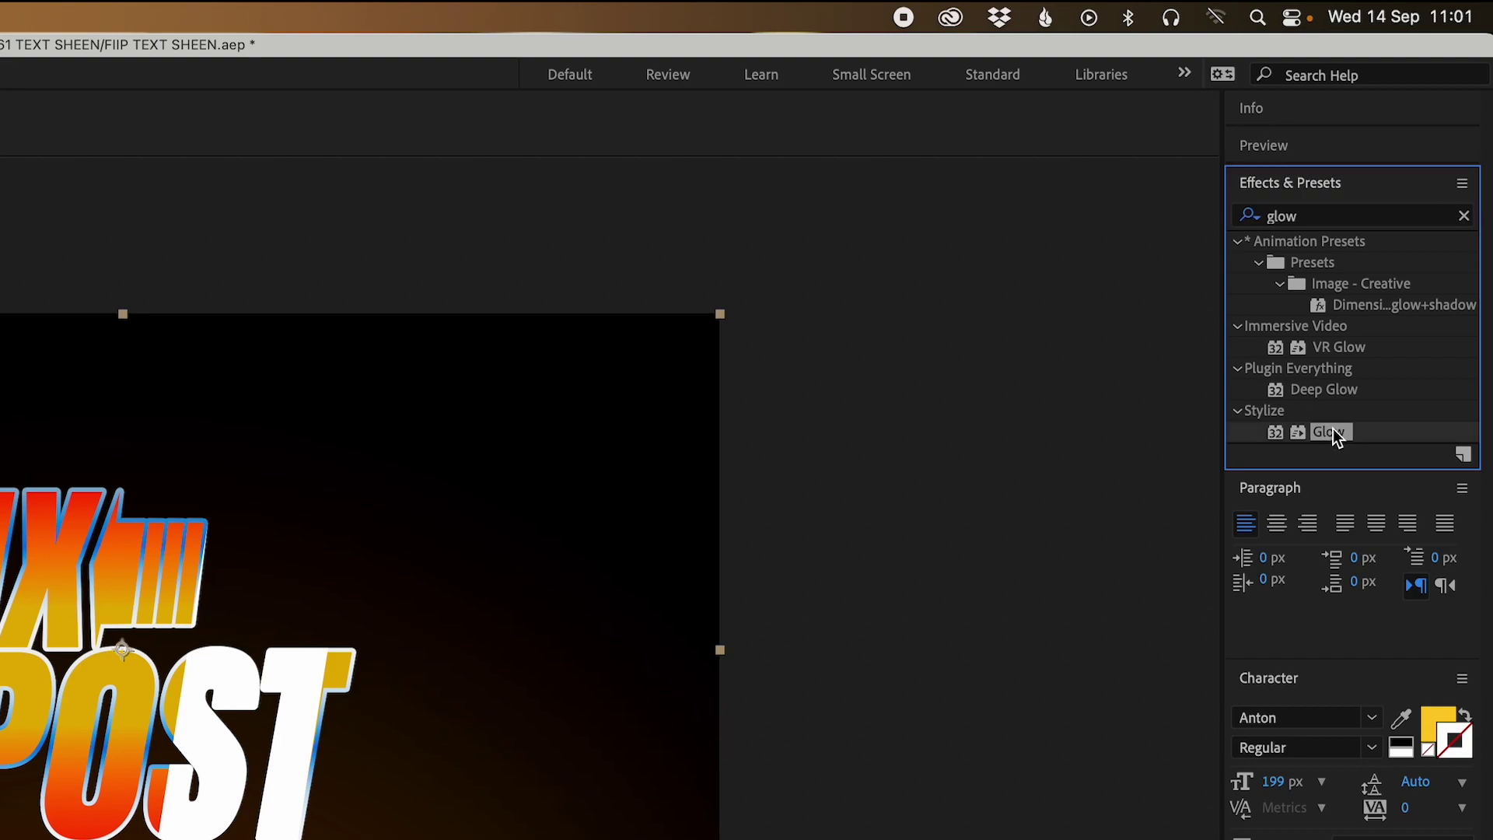
drag(1333, 417, 1007, 607)
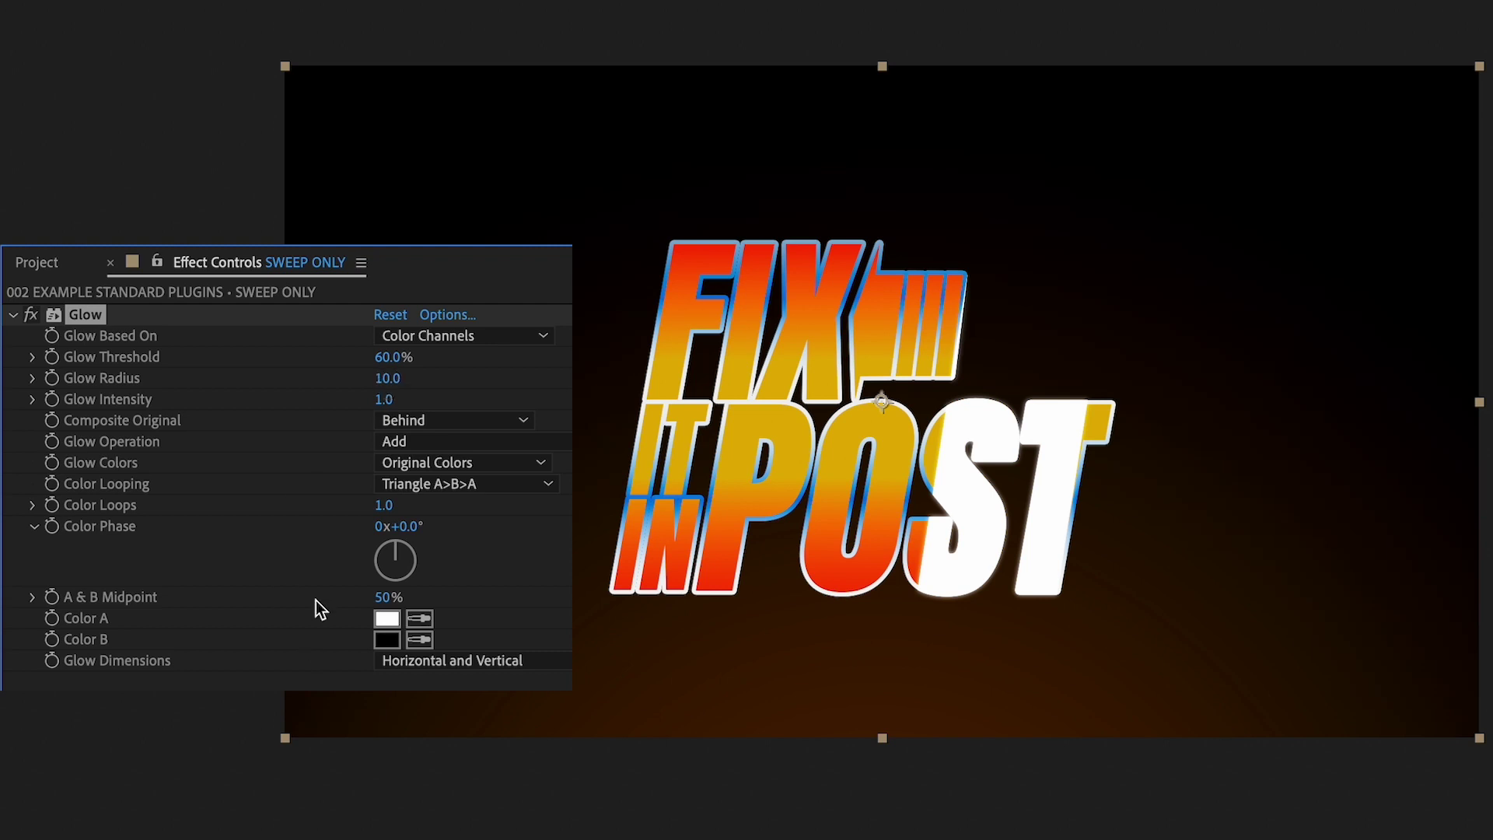
Step: Set the Glow Radius to 66, Threshold to 59.2% and Intensity to 1.2, and preview the glowing sweep
drag(395, 379, 451, 369)
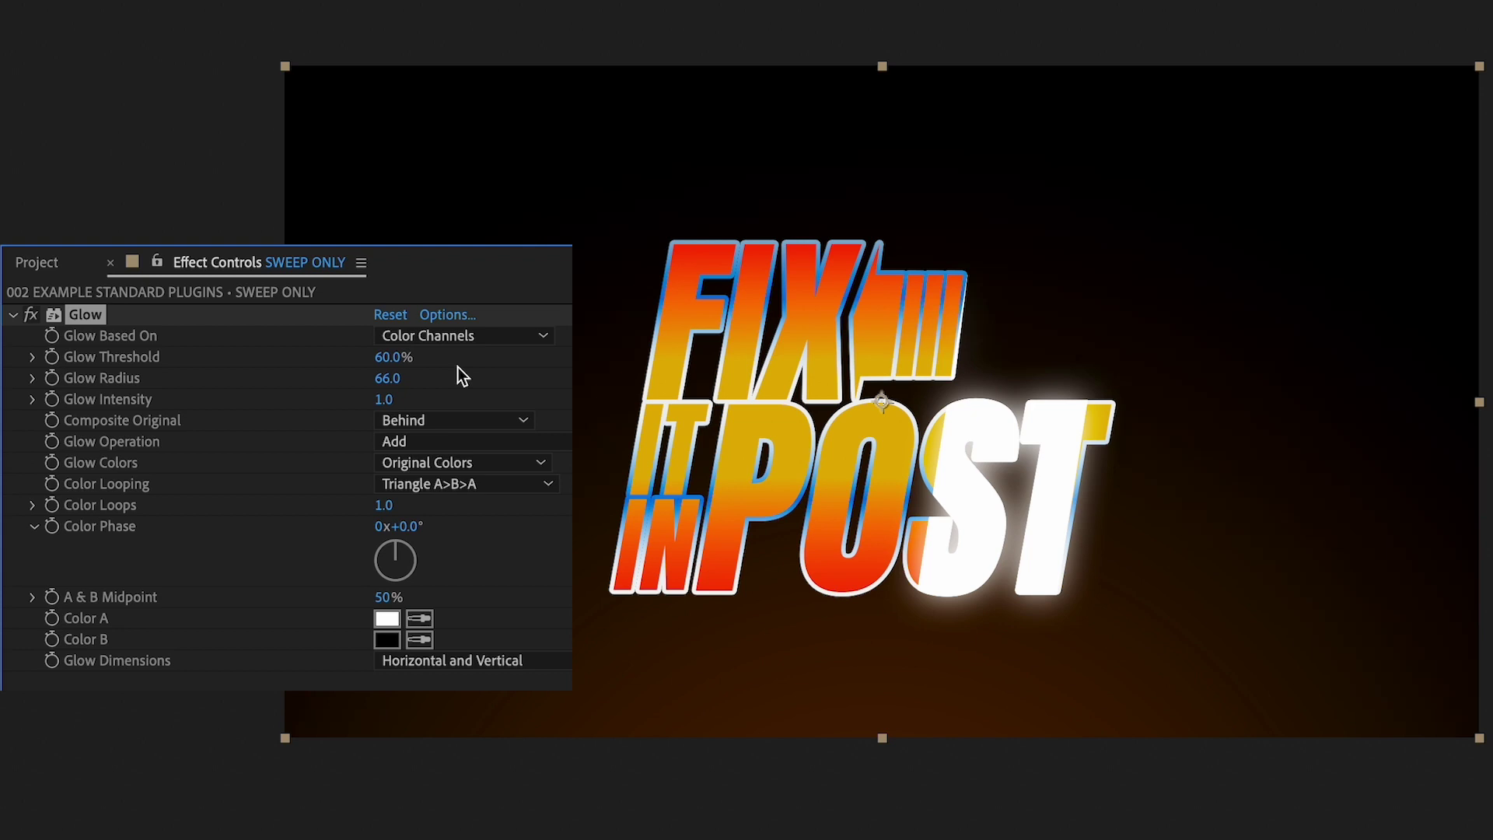
drag(393, 357, 333, 355)
drag(359, 395, 386, 385)
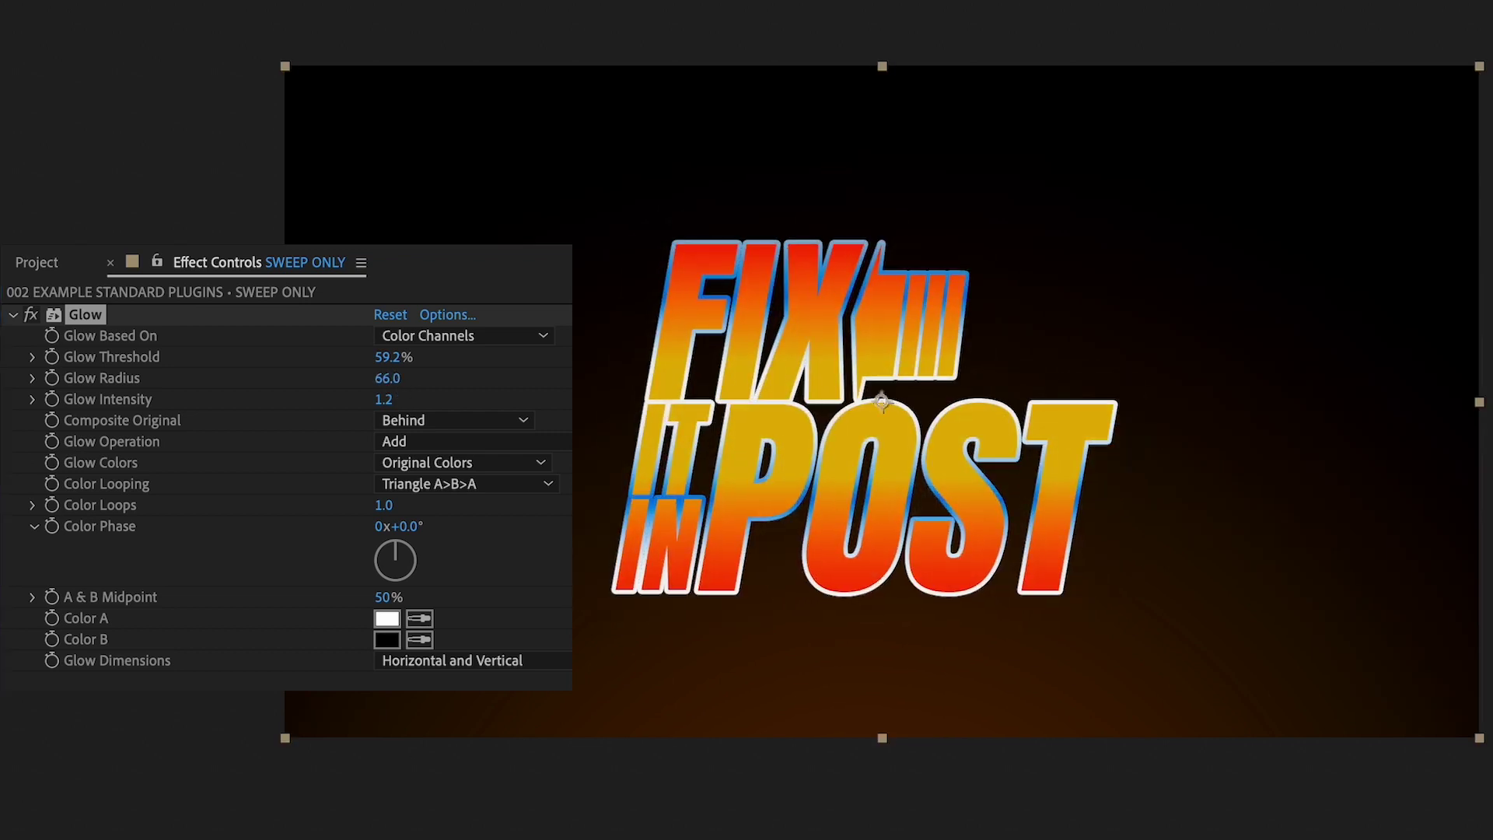
key(space)
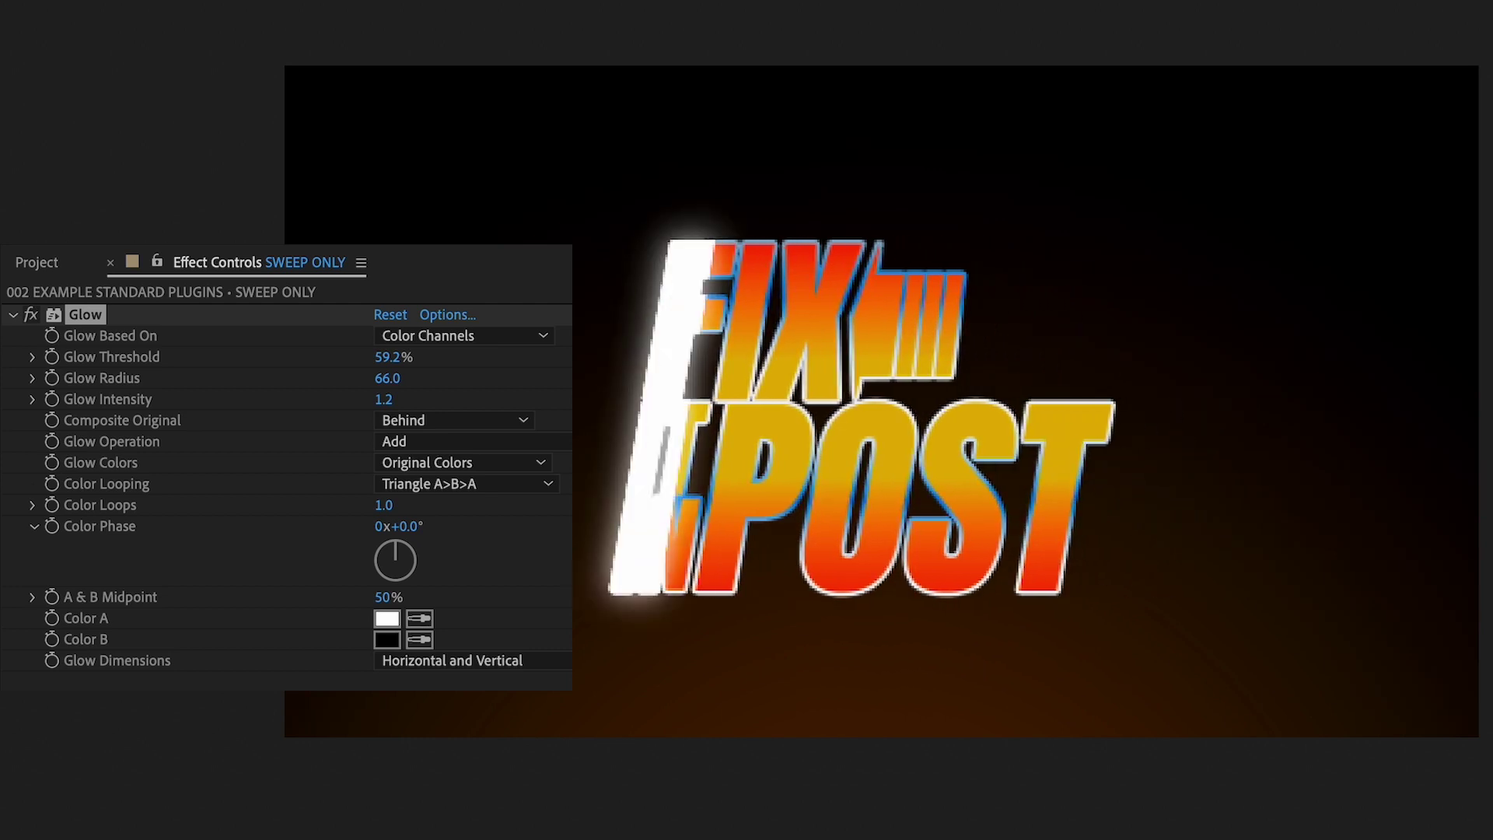
key(space)
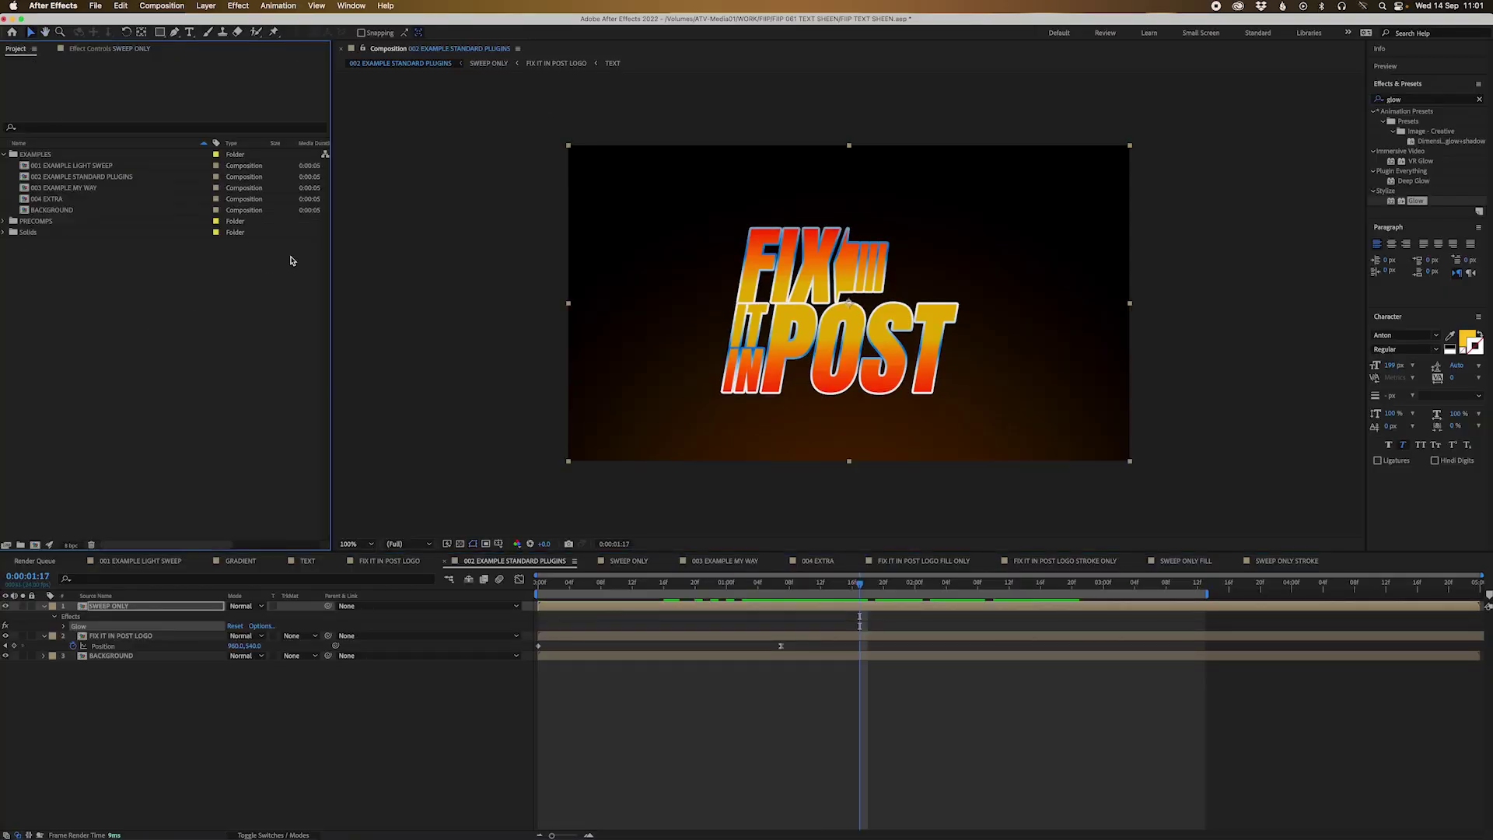
Step: Open the 003 EXAMPLE MY WAY composition and play it from the start to examine its glowing sweep
double_click(87, 188)
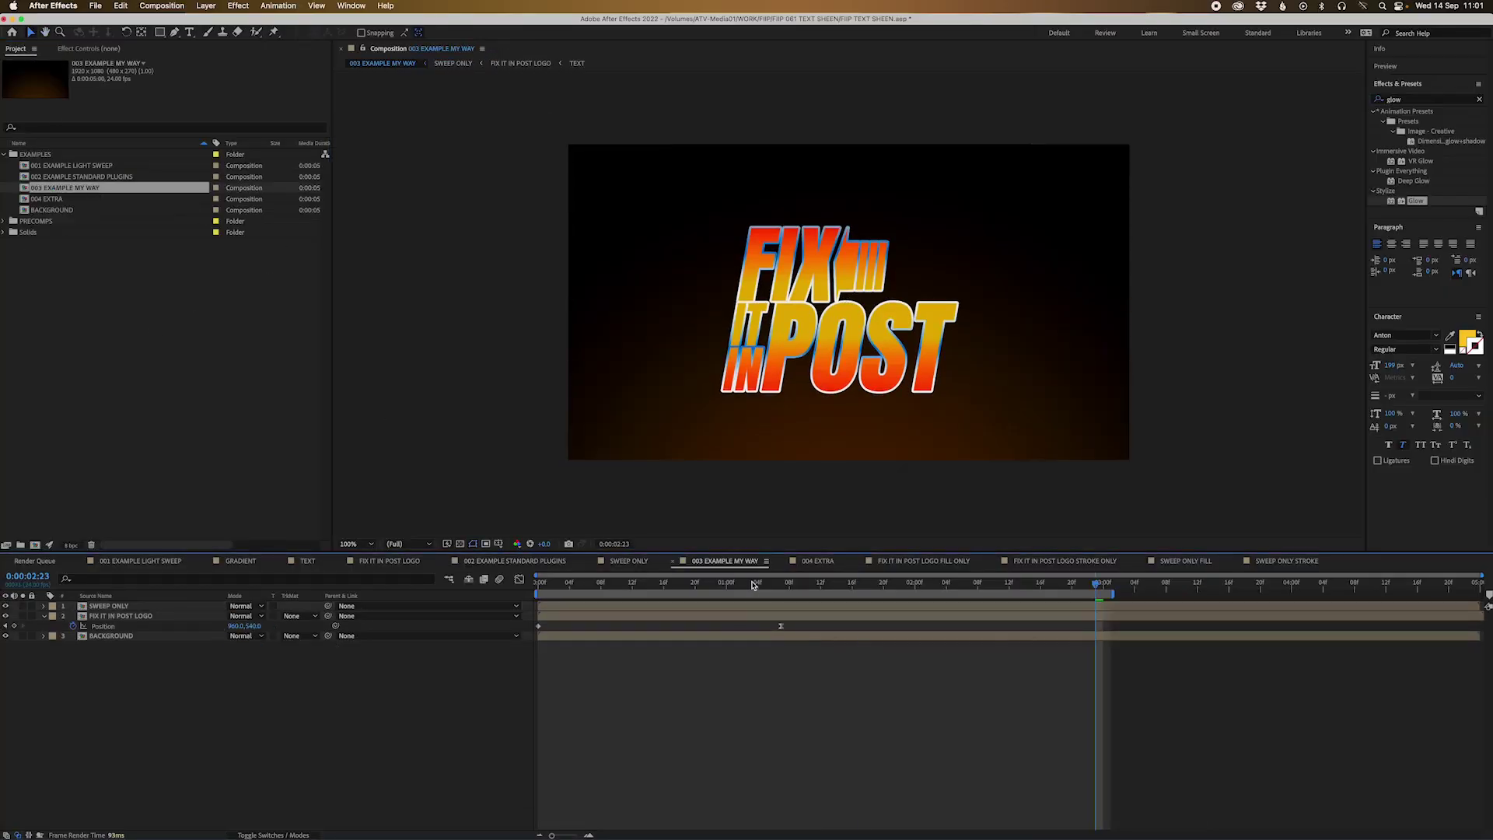
drag(752, 586, 469, 577)
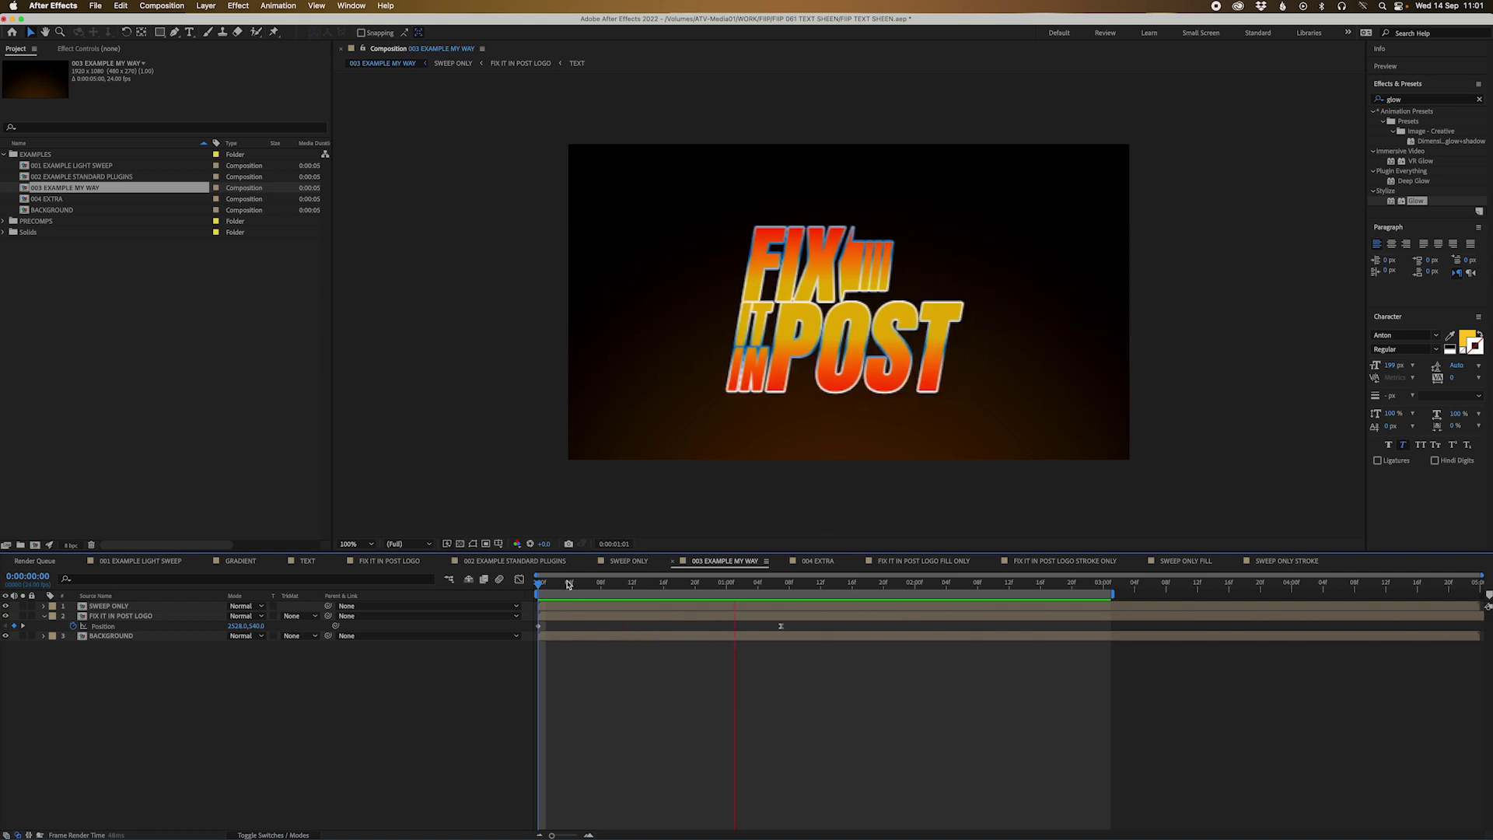
key(space)
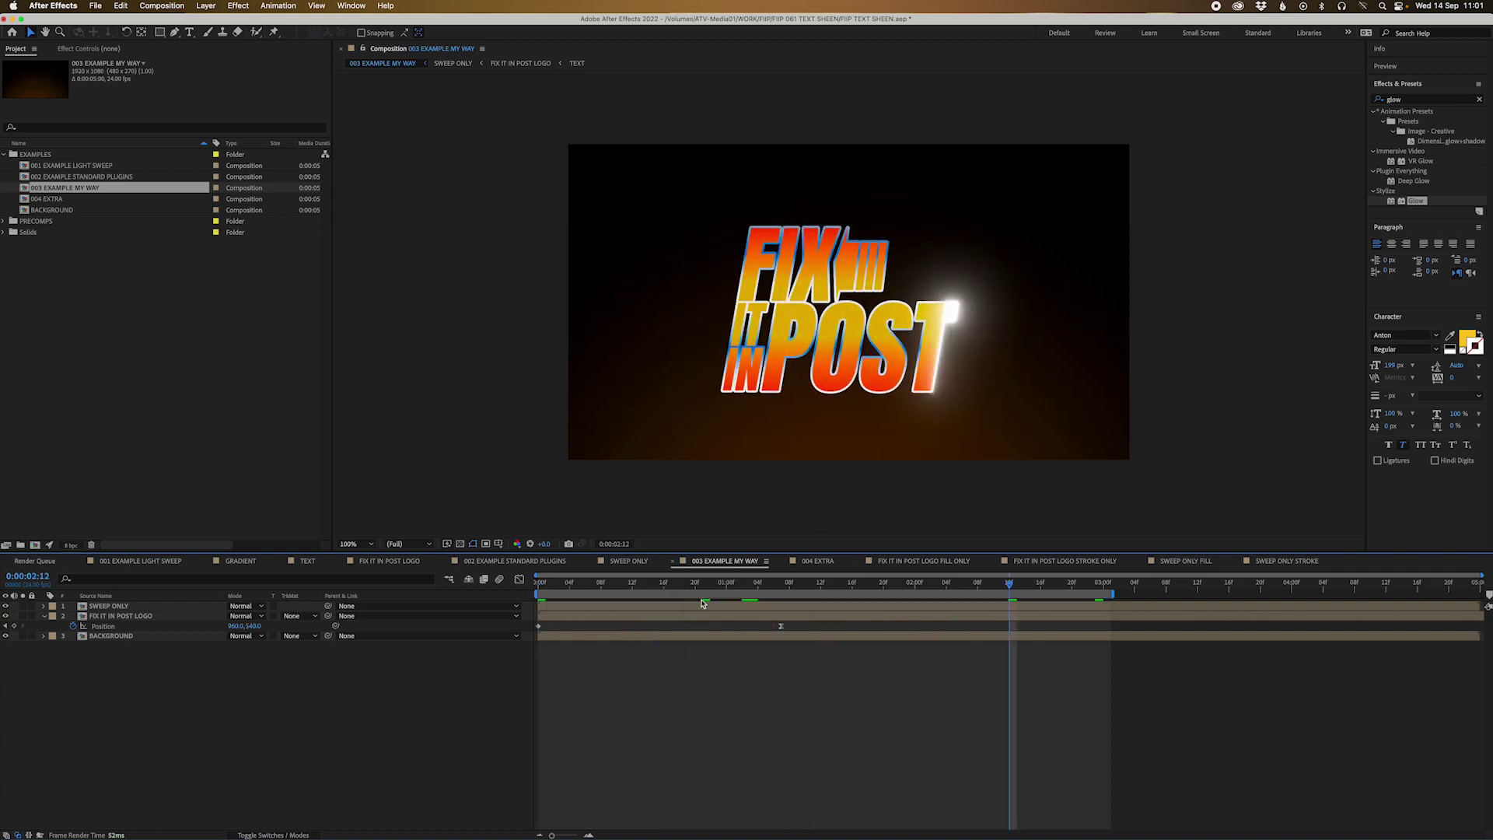
Step: Replace the existing glow on the SWEEP ONLY layer with the Plugin Everything Deep Glow effect and preview the sweep from the start
click(630, 607)
key(e)
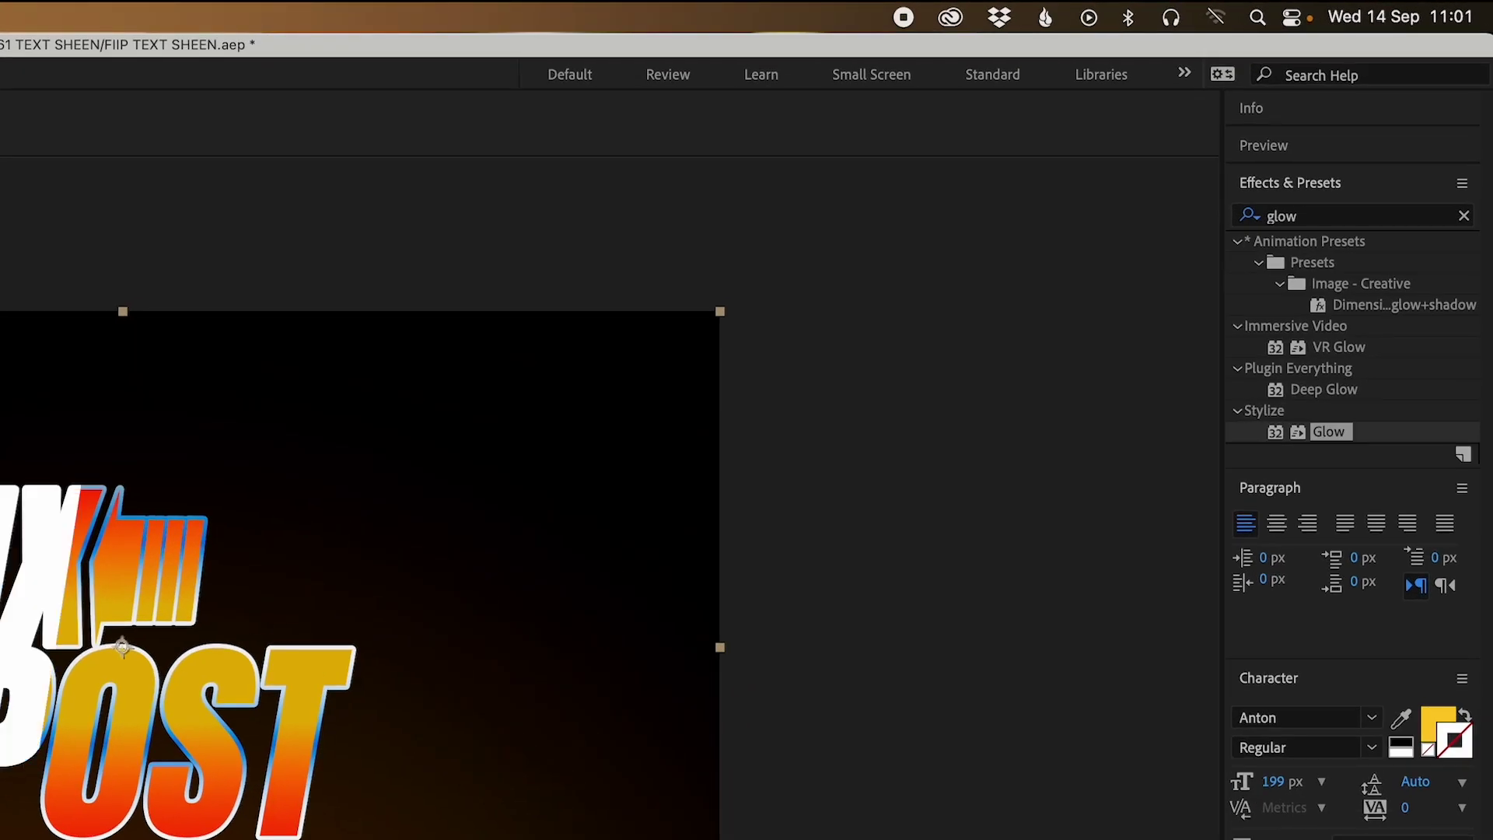
click(1351, 218)
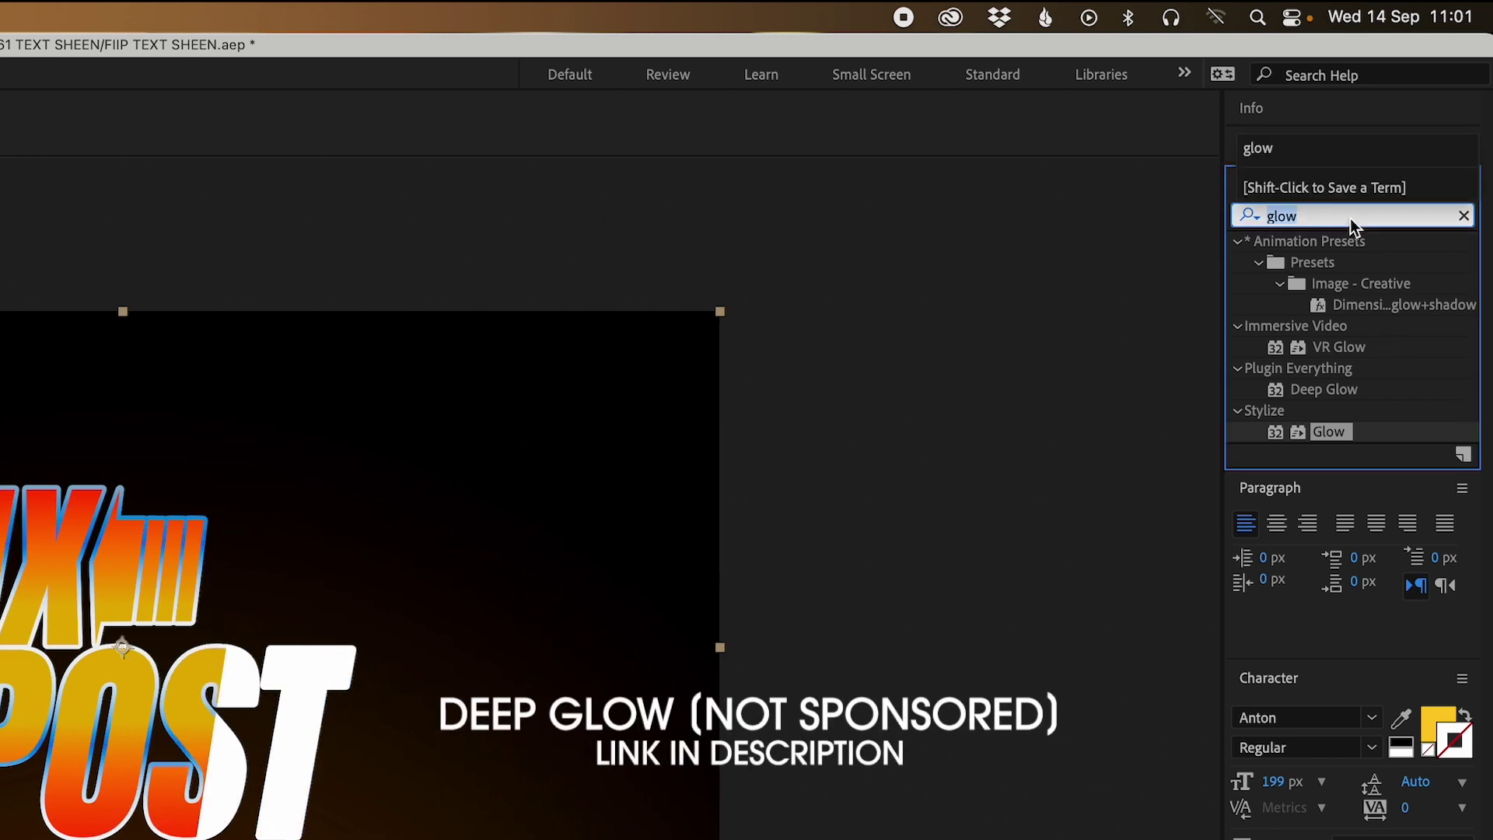
text(deep)
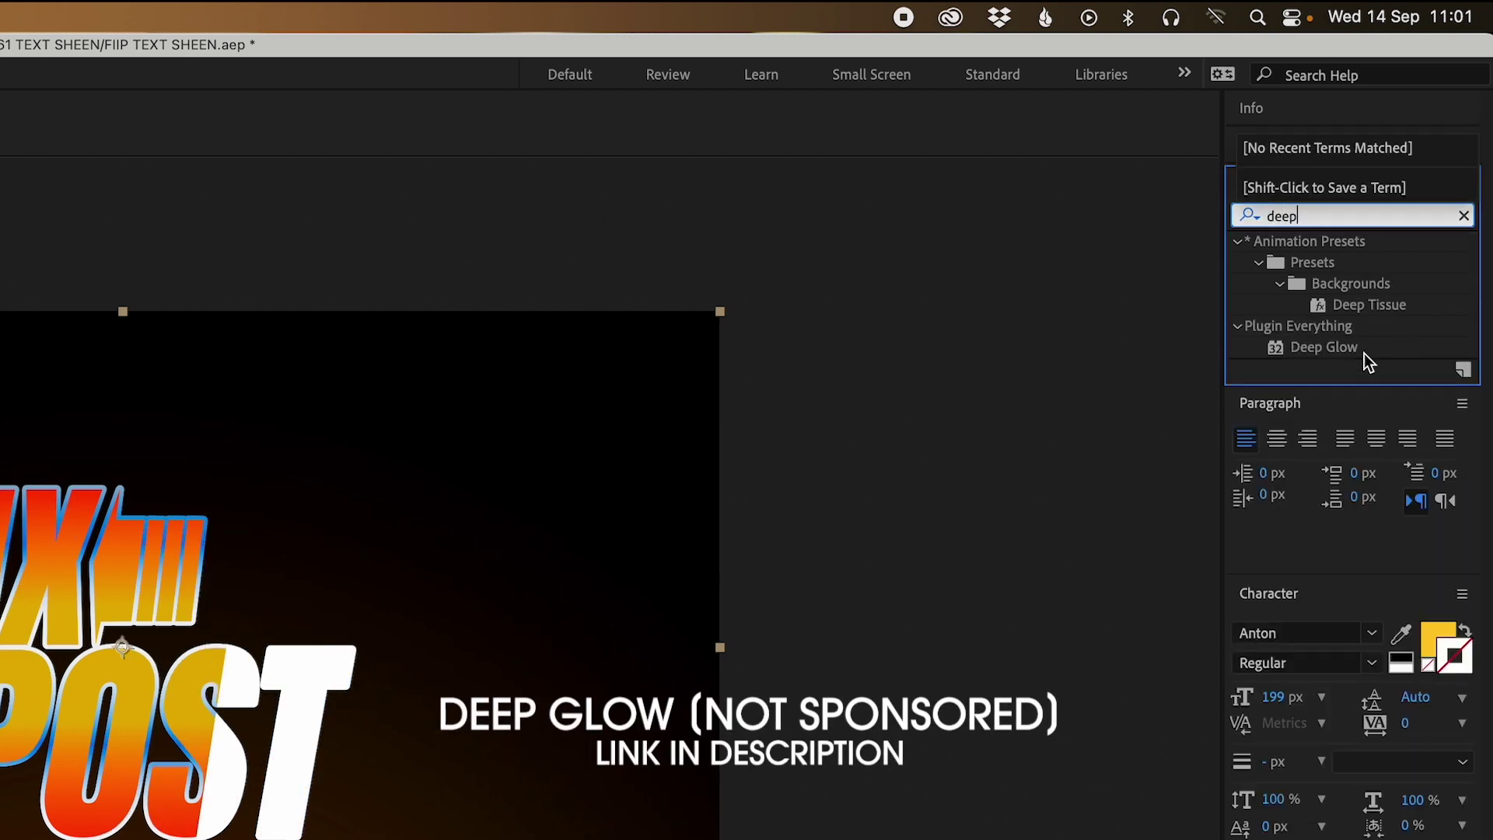
drag(1314, 348, 950, 607)
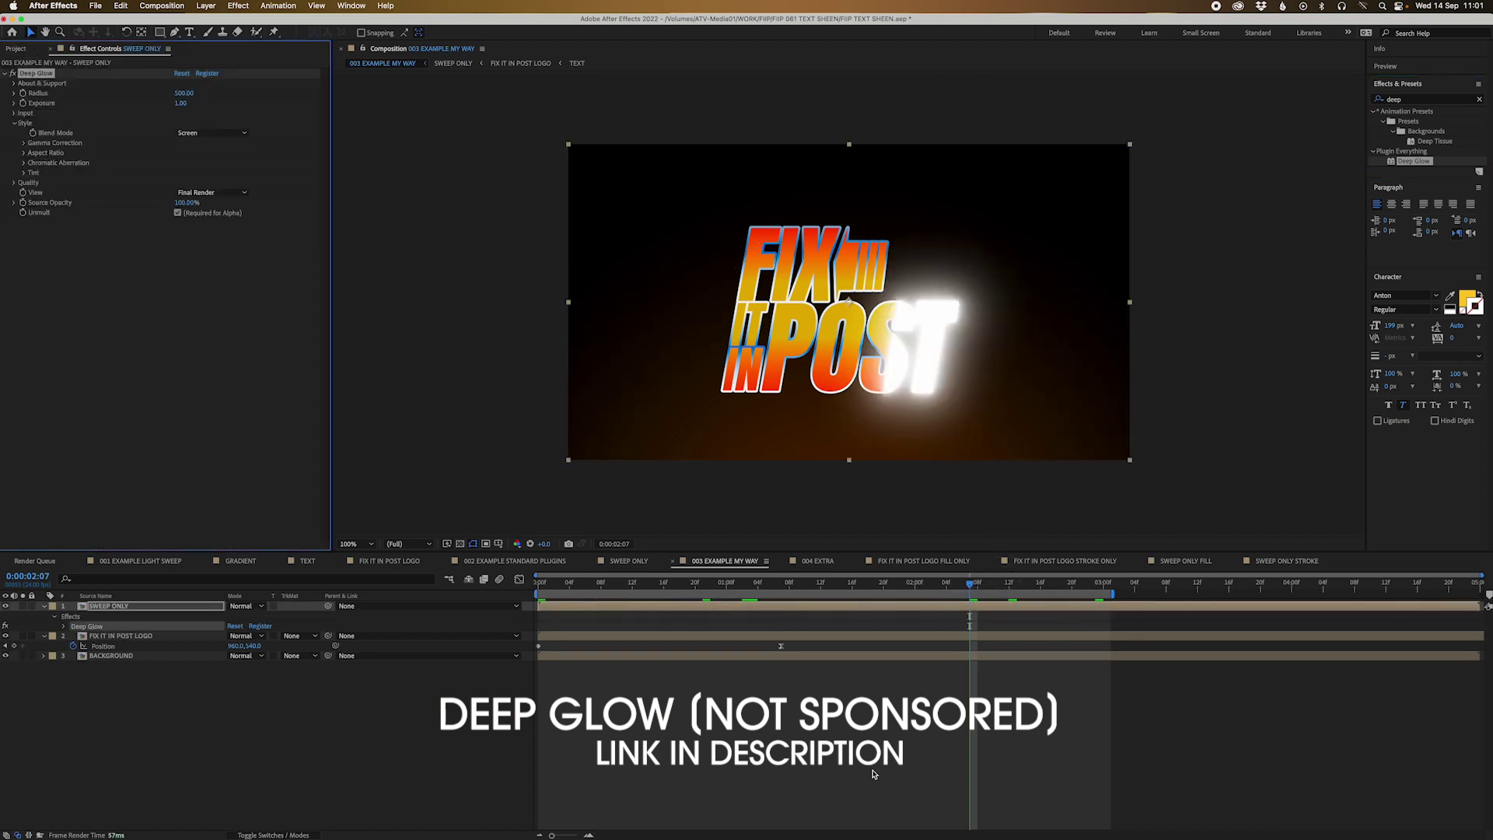
key(space)
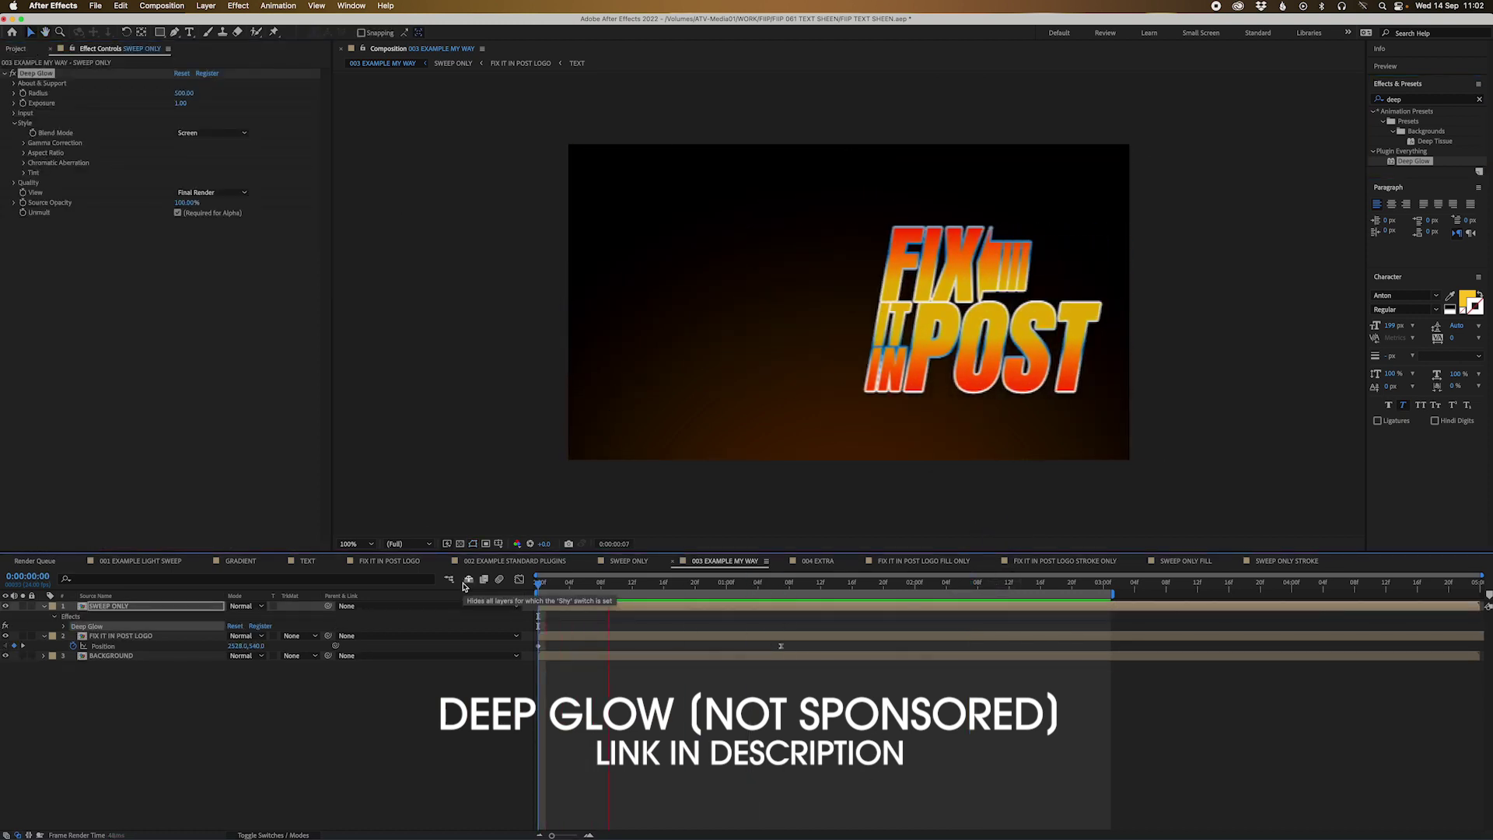